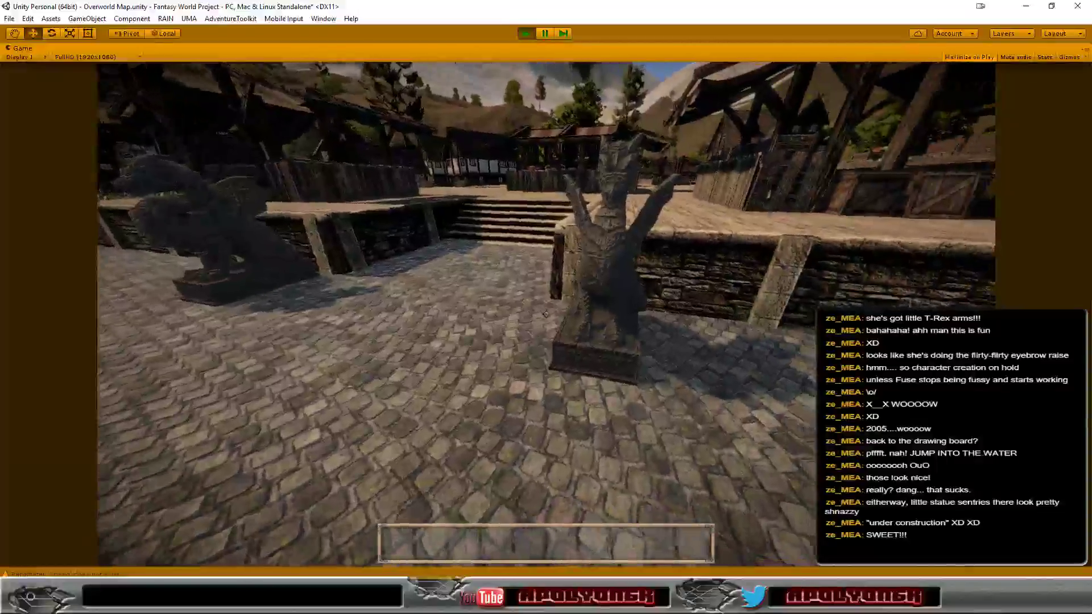
Walk around the market square dragon statues in Play mode, then stop the game
key(w)
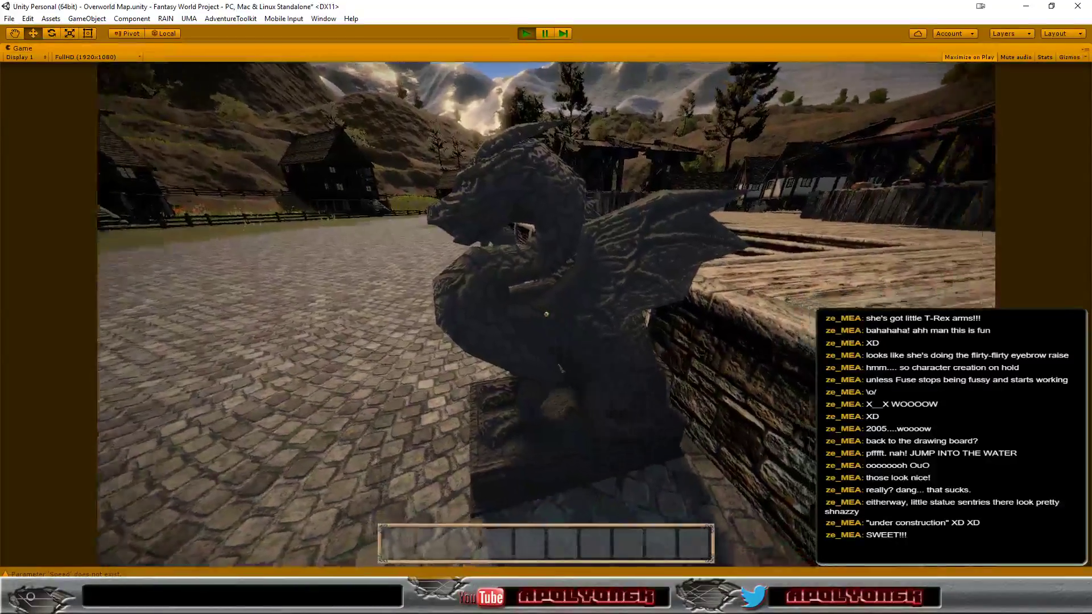
key(s)
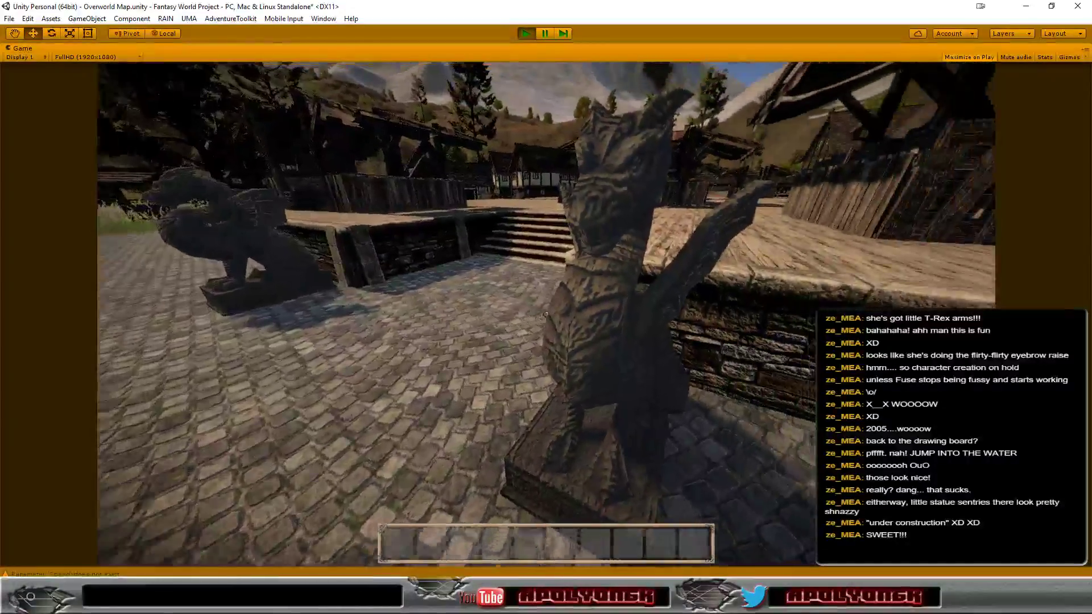
key(a)
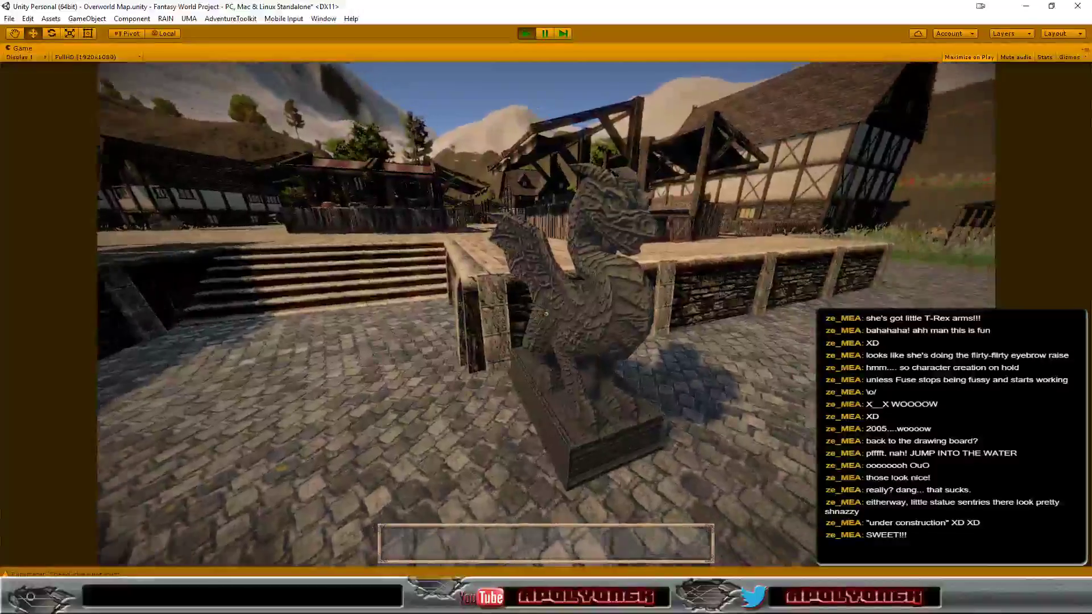
key(d)
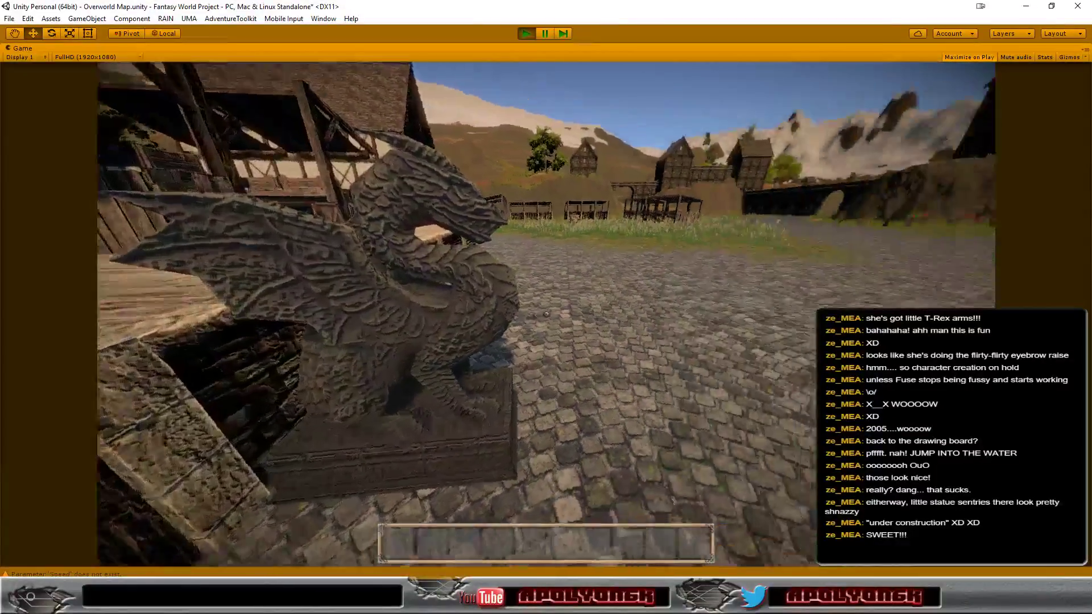
key(a)
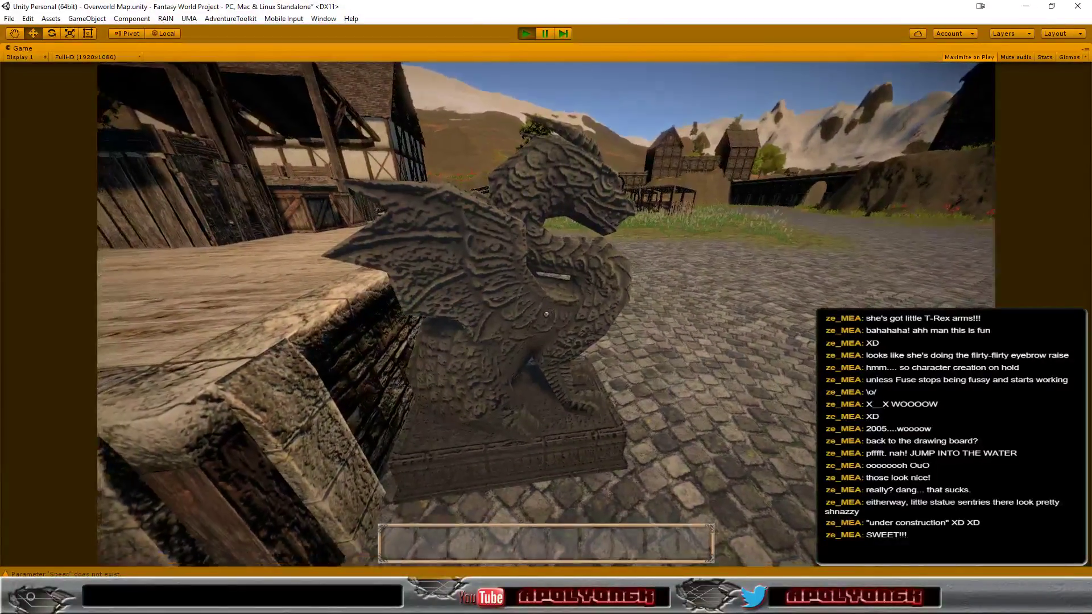
key(s)
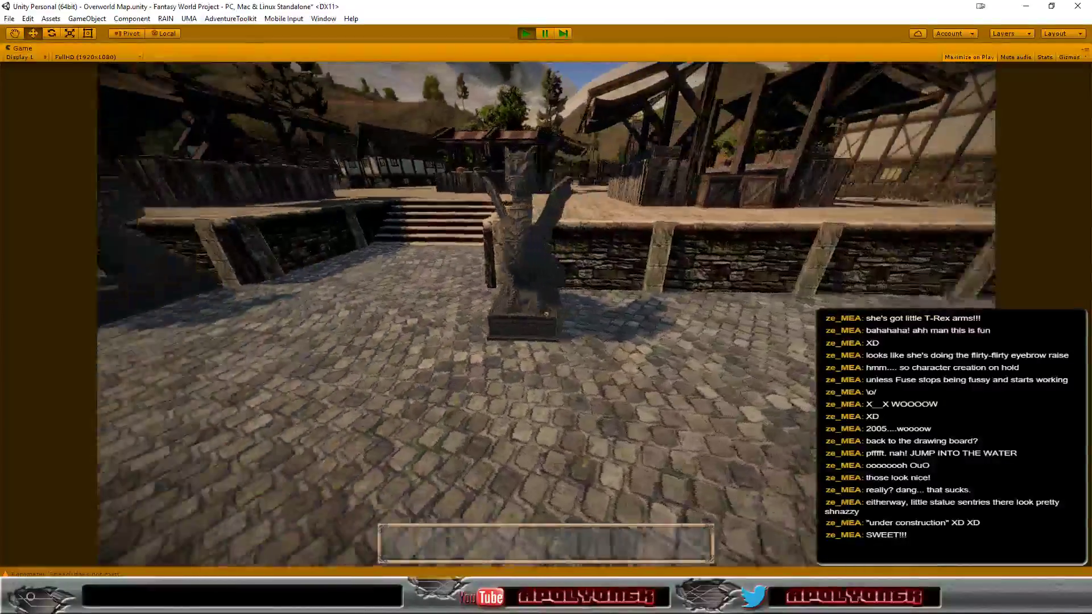
key(w)
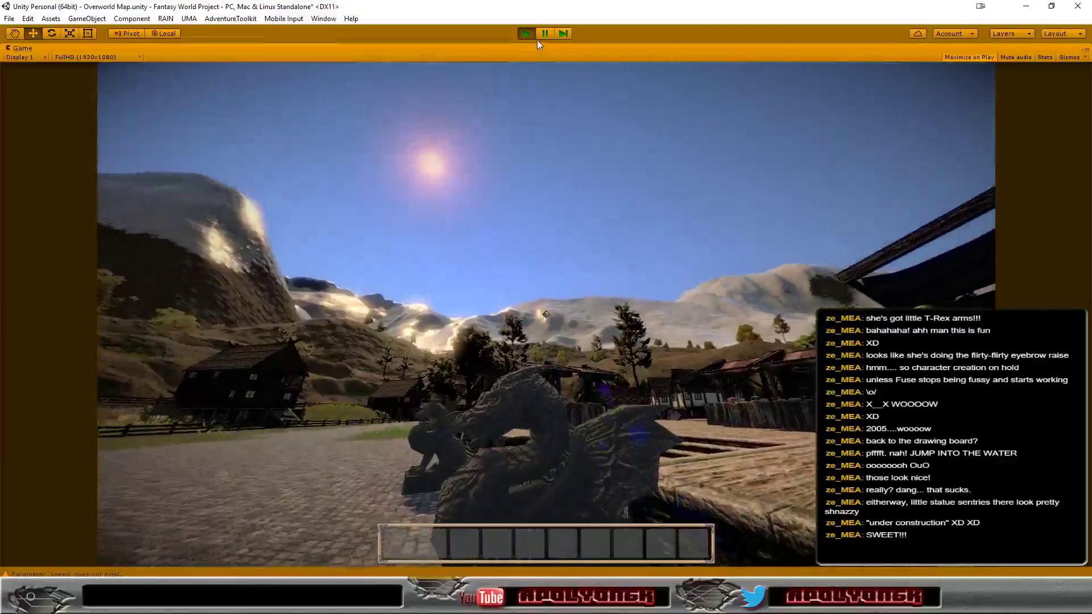
click(527, 33)
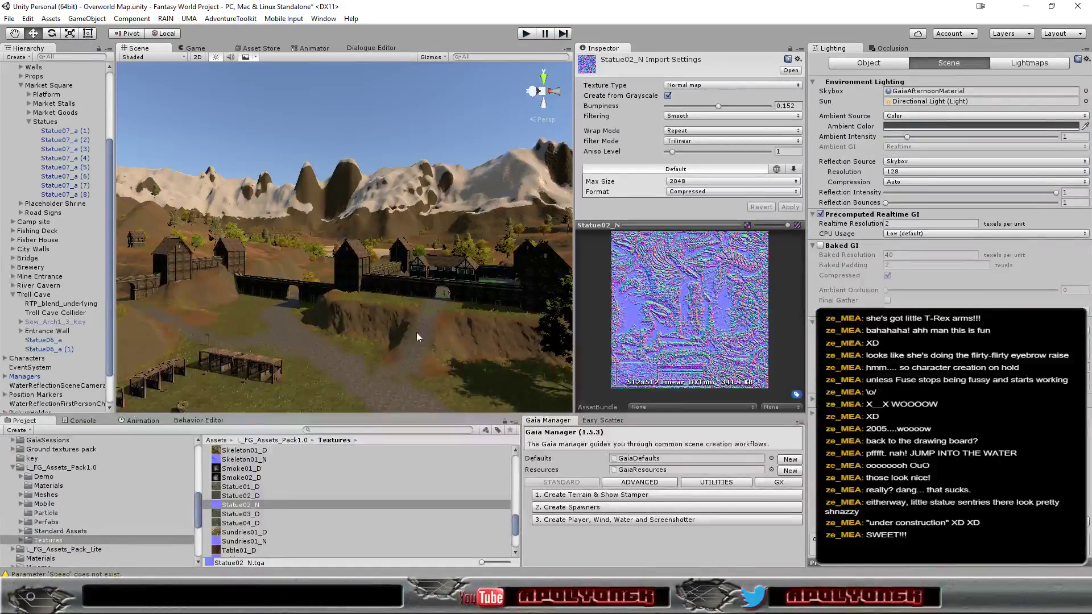
Select Statue07_a (8) and locate its Statue02 albedo texture in the project
click(73, 194)
scroll(629, 255, down, 3)
scroll(629, 255, down, 8)
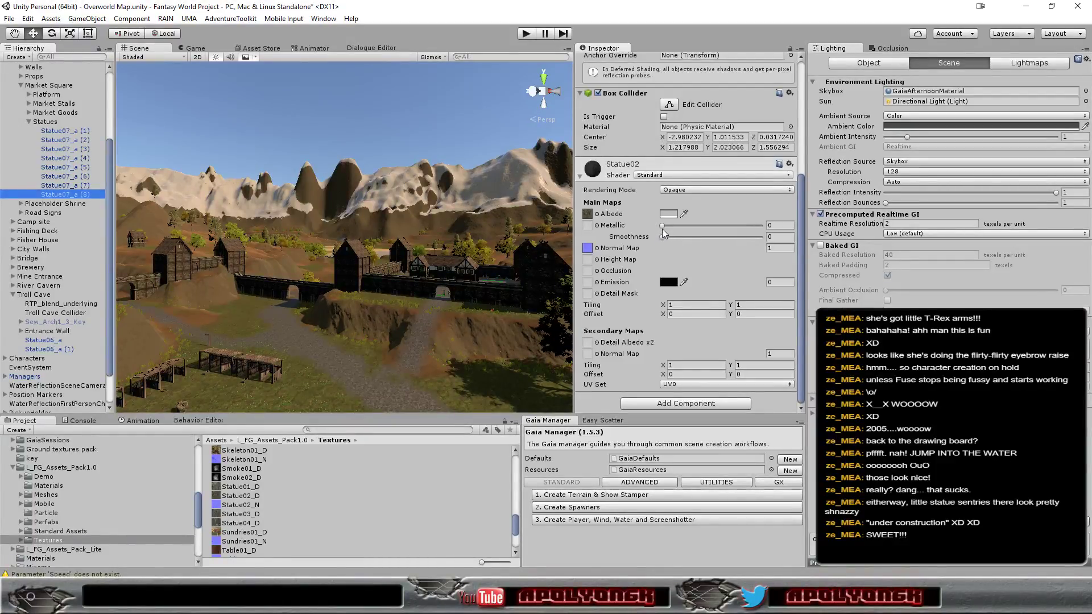
click(587, 215)
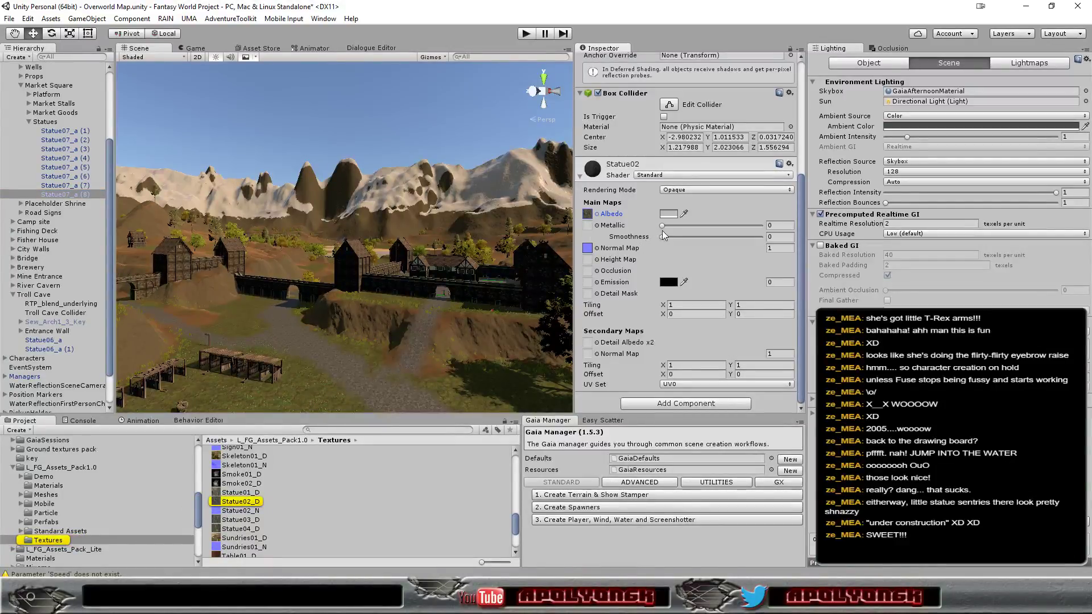
Raise the Statue02 material's Metallic value from 0 to 1
drag(663, 227, 749, 228)
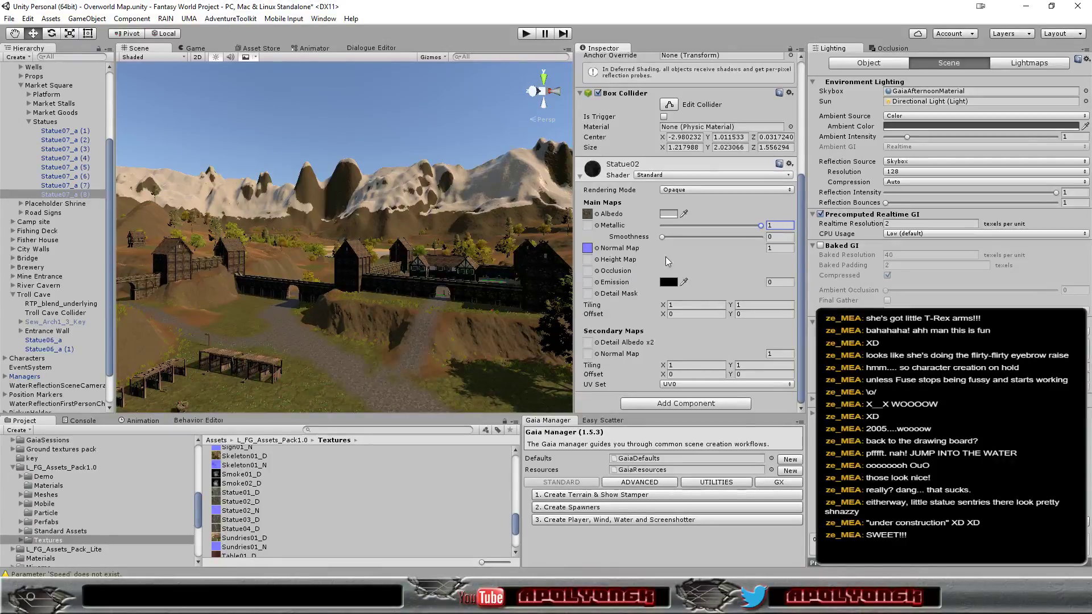
scroll(421, 376, up, 5)
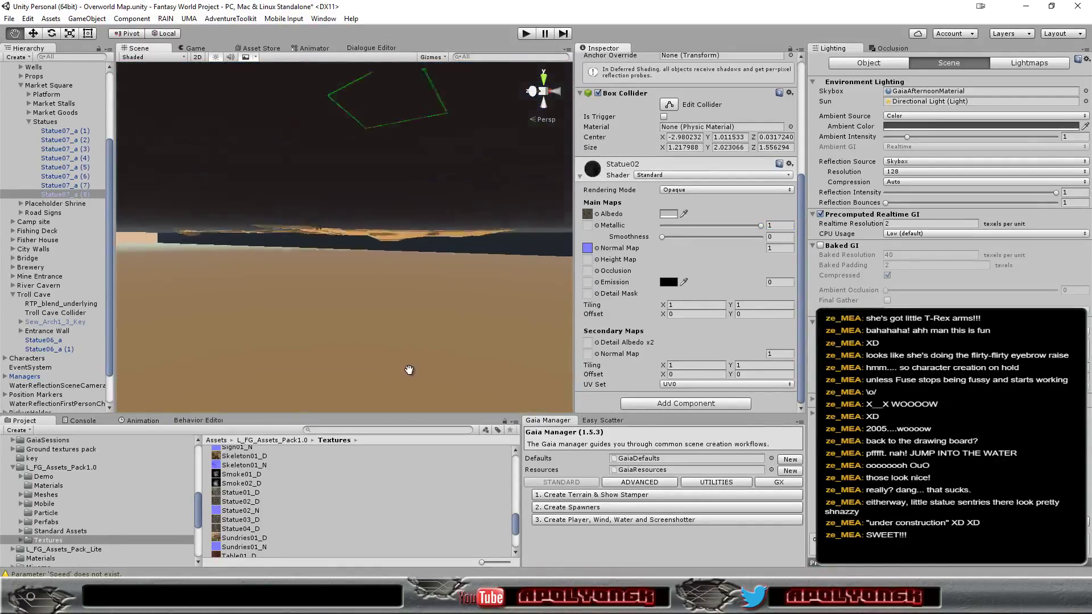
scroll(408, 383, up, 2)
scroll(409, 381, up, 2)
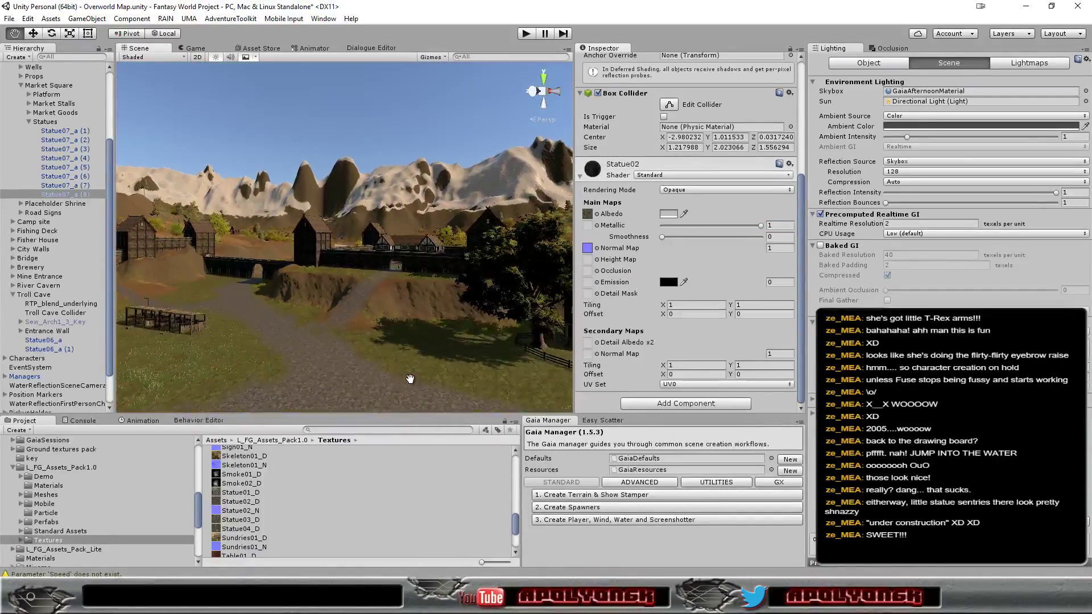
scroll(410, 378, up, 2)
scroll(411, 375, up, 1)
scroll(410, 375, down, 3)
scroll(411, 376, down, 2)
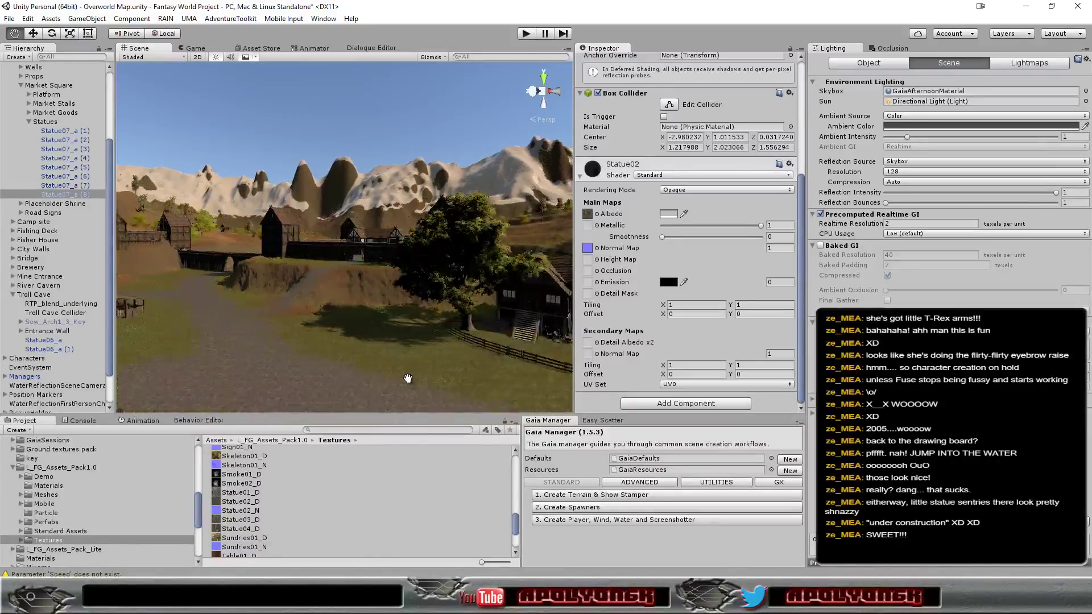
scroll(411, 376, down, 2)
scroll(412, 377, down, 1)
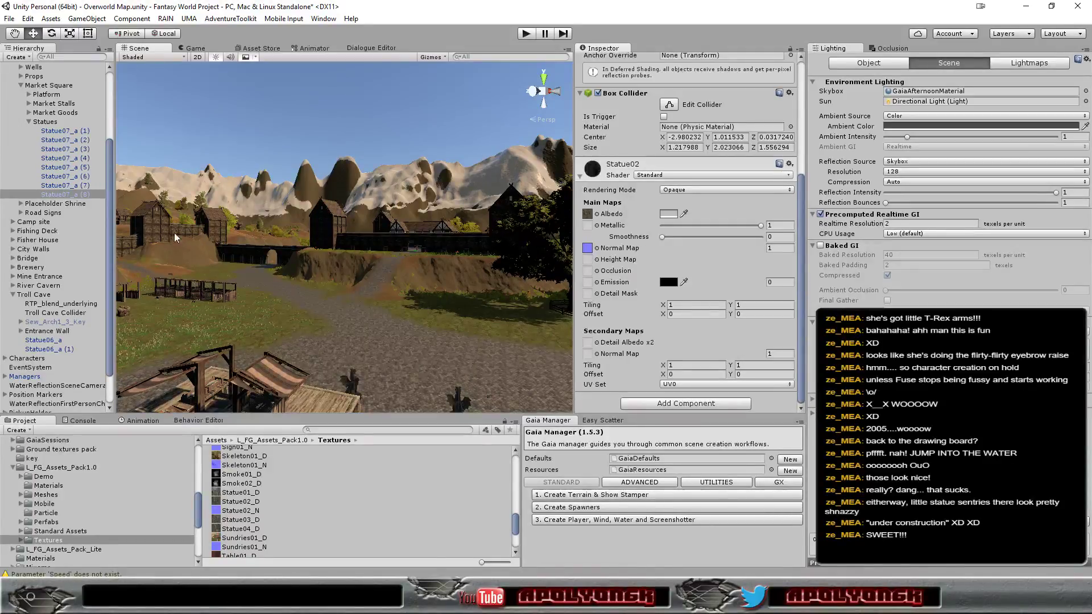
Frame Statue07_a (8) and set the Statue02 material's Smoothness to 1
double_click(76, 194)
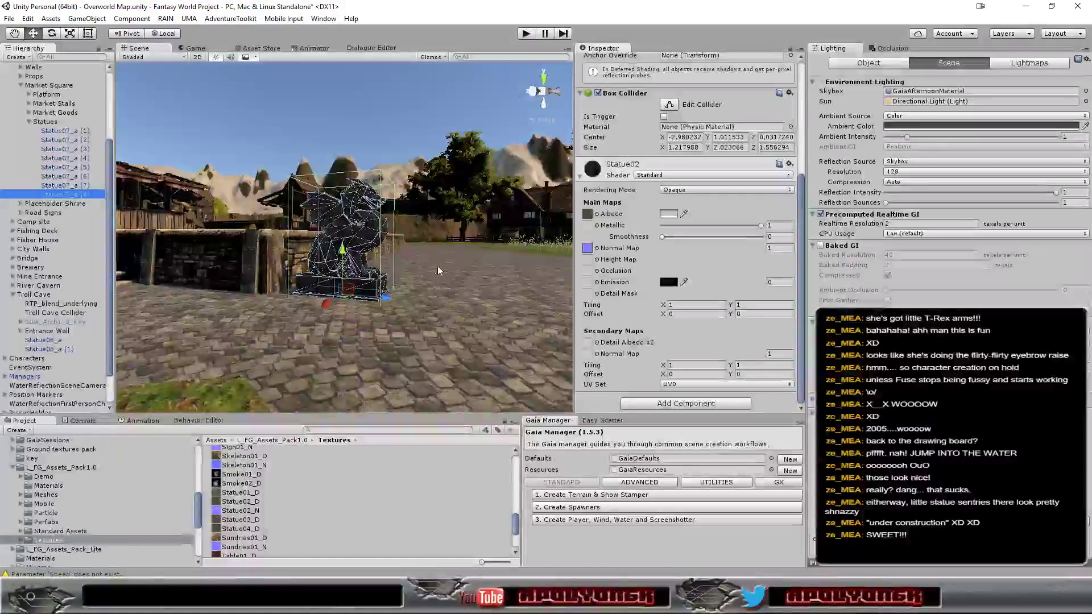
scroll(449, 272, up, 1)
scroll(448, 272, up, 2)
scroll(448, 272, up, 1)
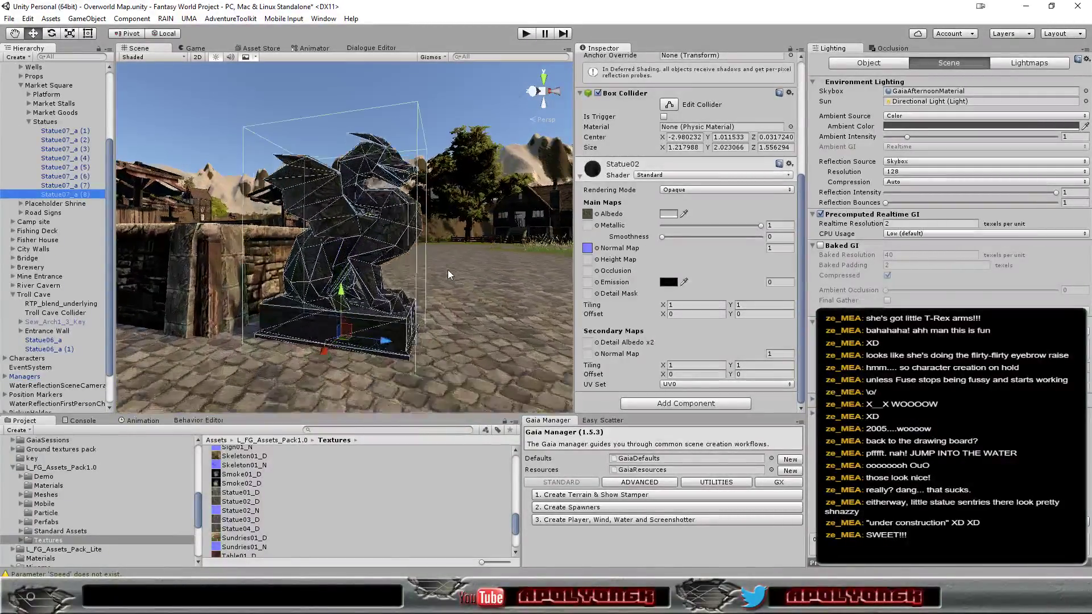
scroll(448, 272, up, 1)
scroll(448, 269, up, 2)
scroll(448, 270, down, 2)
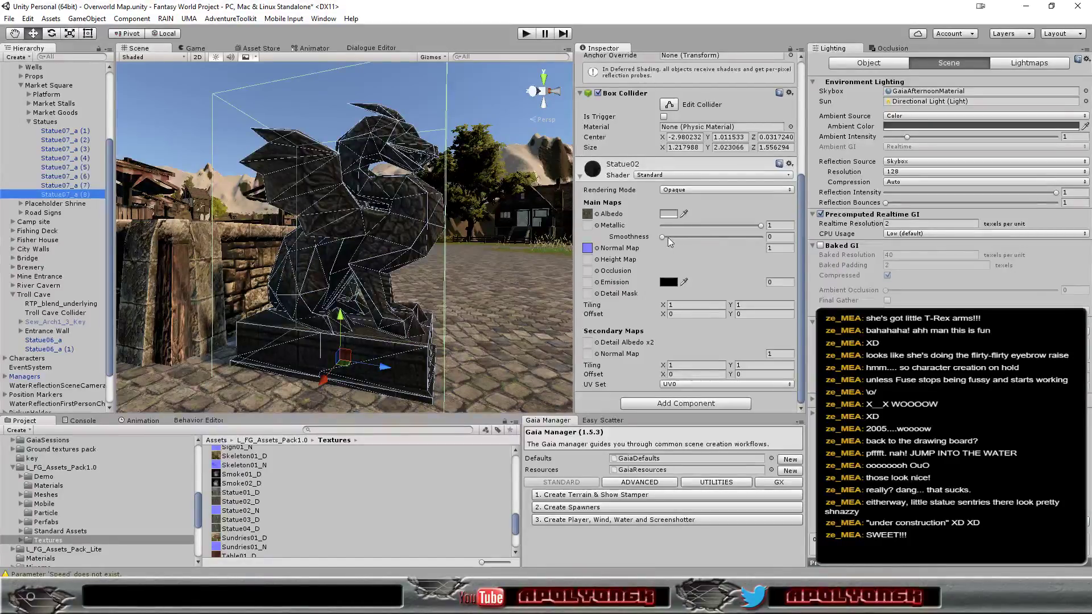
drag(662, 237, 795, 238)
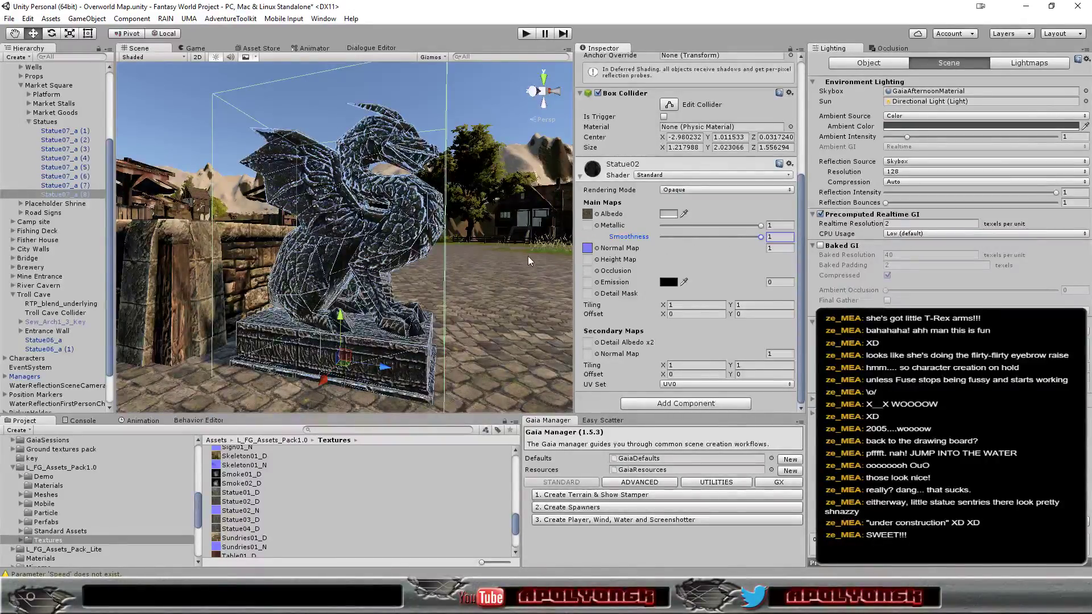
mouse_move(493, 260)
alt+mouse_down()
mouse_move(237, 318)
mouse_move(114, 392)
mouse_move(610, 277)
mouse_move(279, 234)
alt+mouse_up()
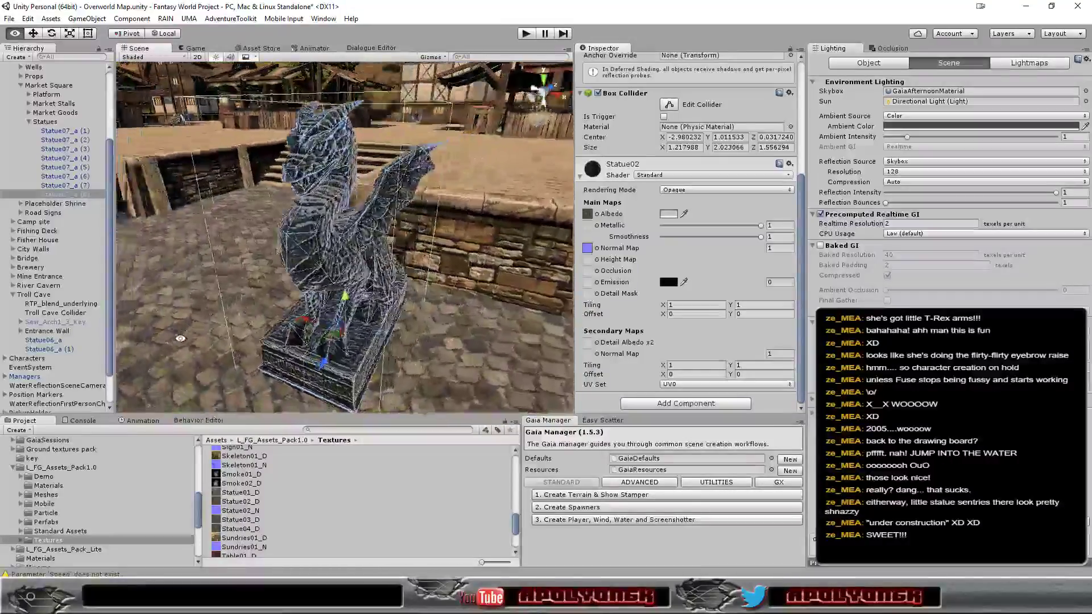
Start Play mode, walk down the steps and circle the first glossy dragon statue
click(527, 34)
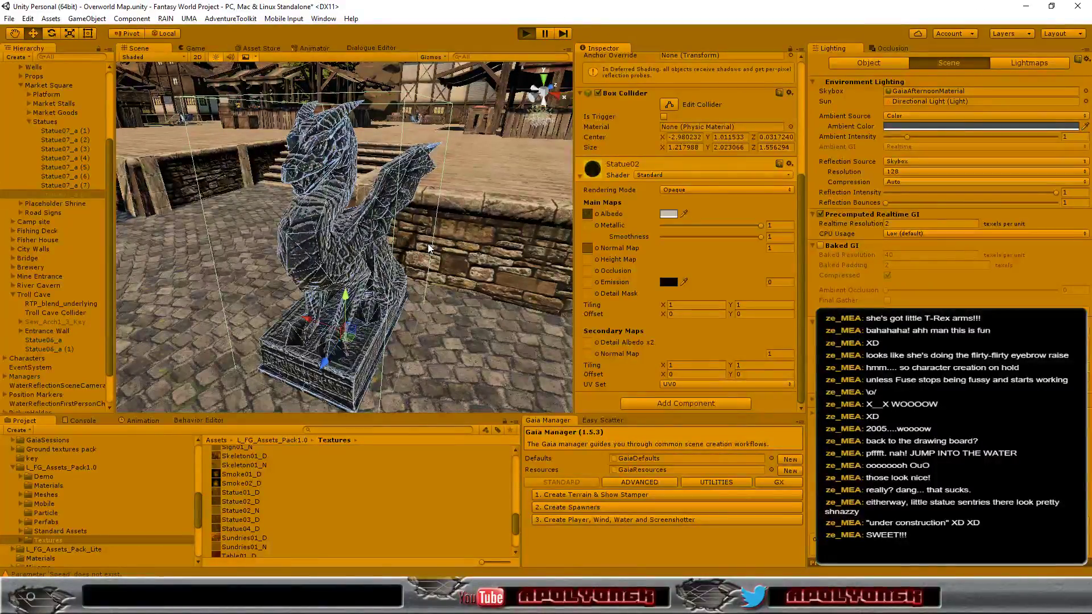
key(w)
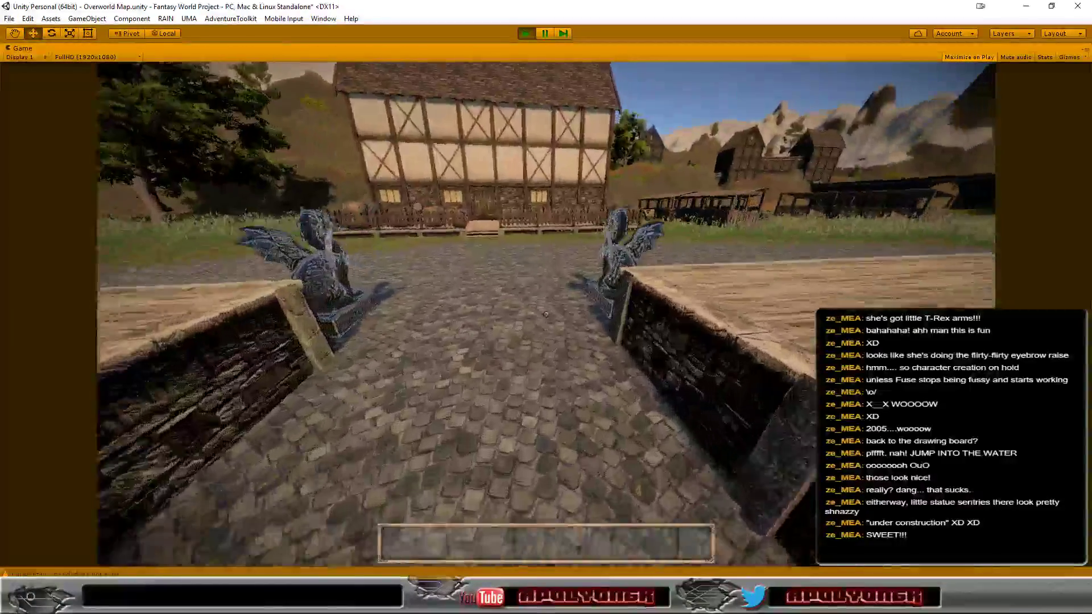
key(d)
key(w)
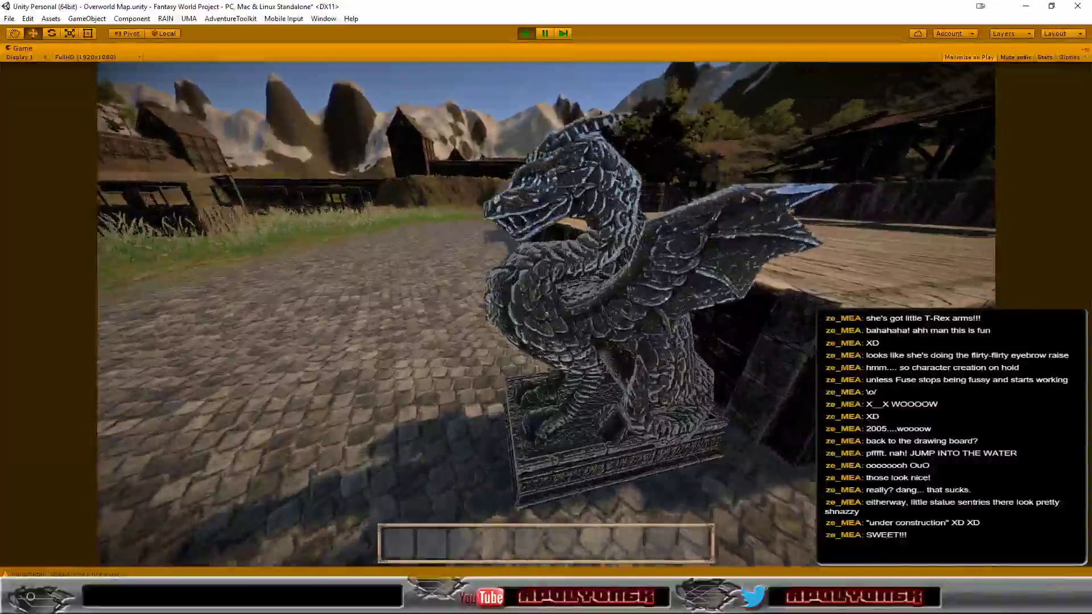
key(a)
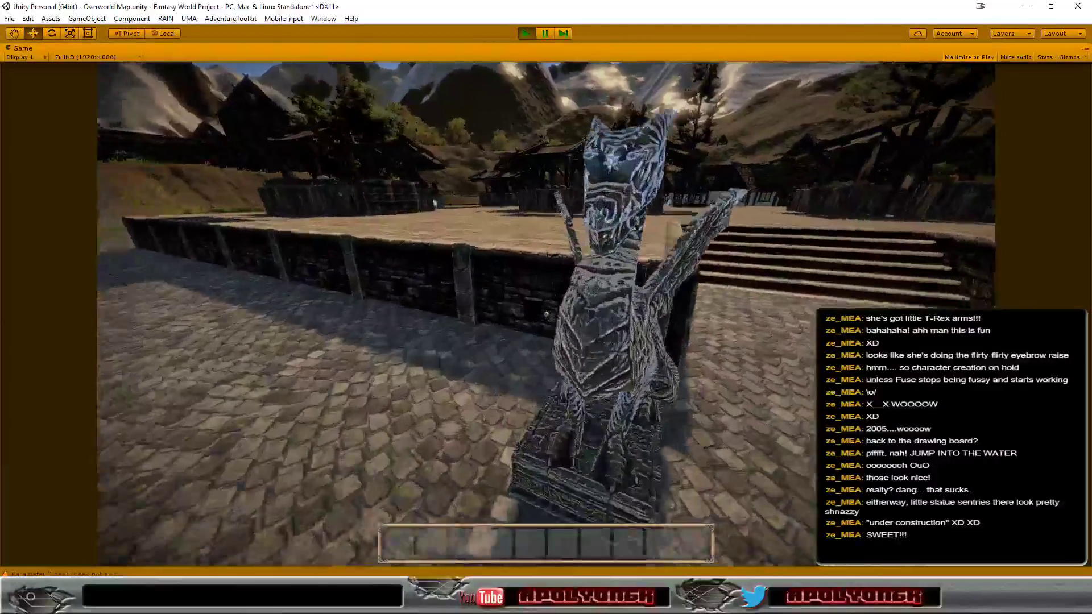
key(s)
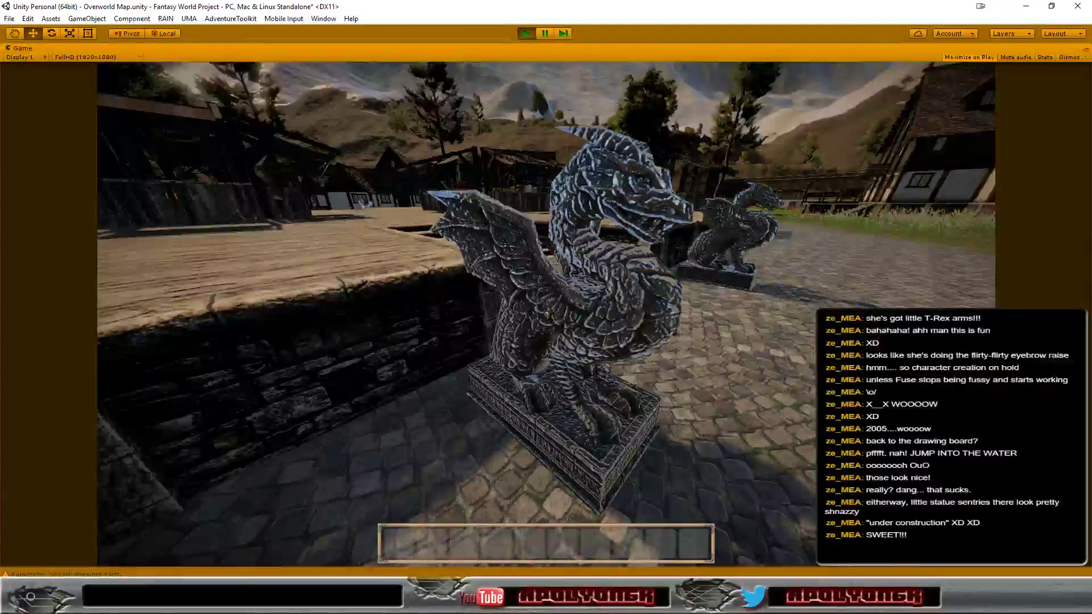
key(a)
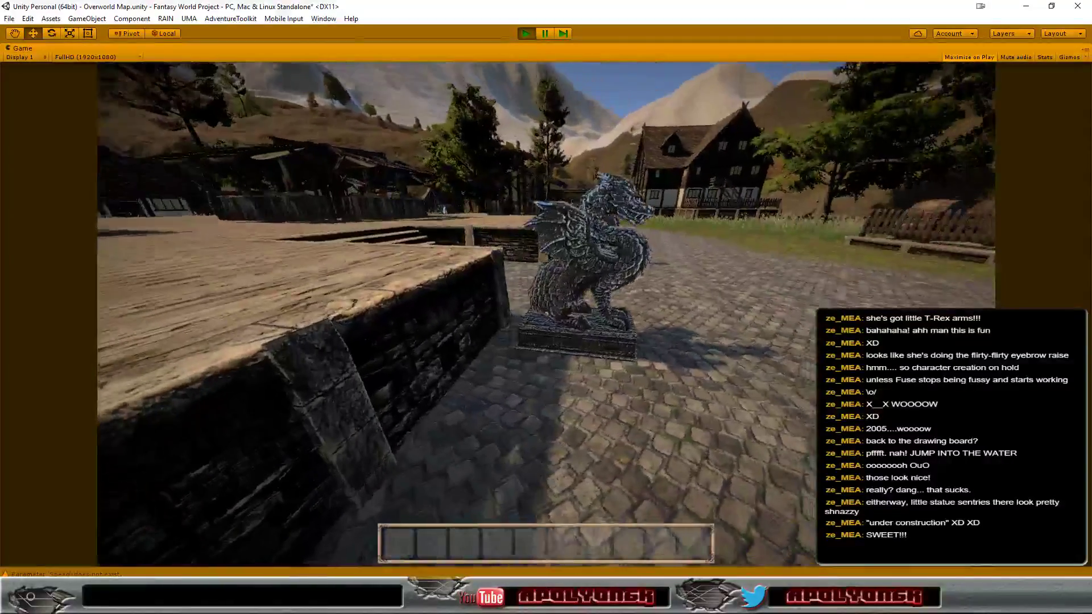
key(d)
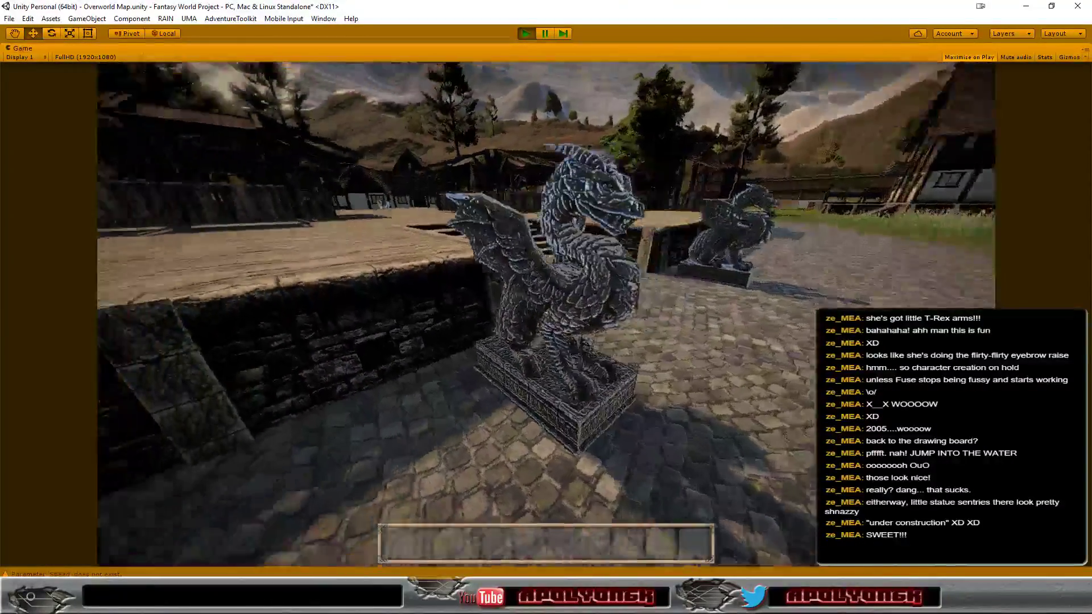
Walk across the wooden plaza to both dragon statues, then stop the game
key(w)
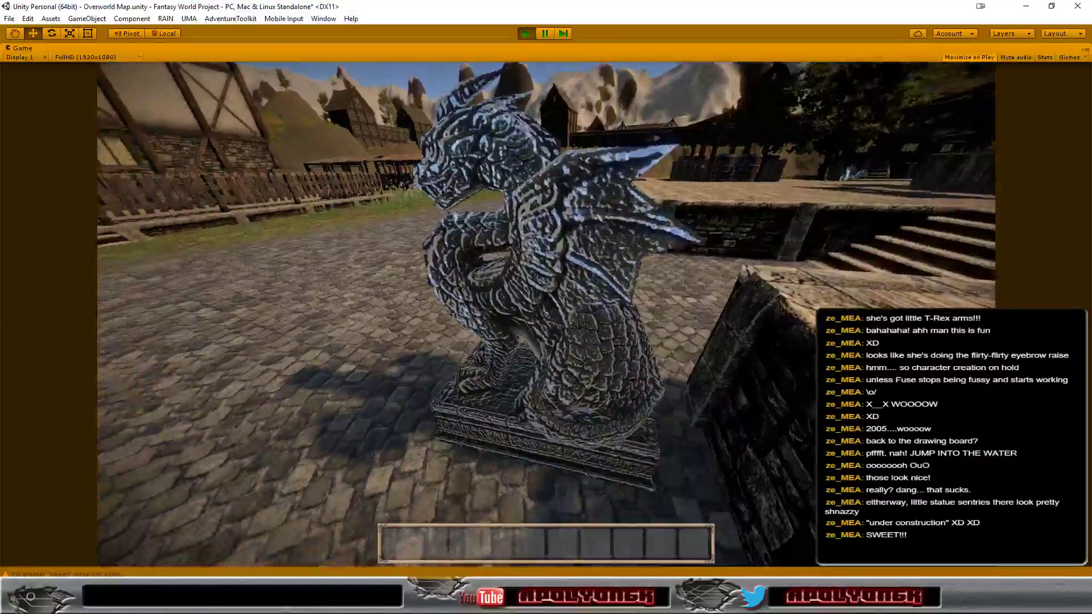
key(a)
key(s)
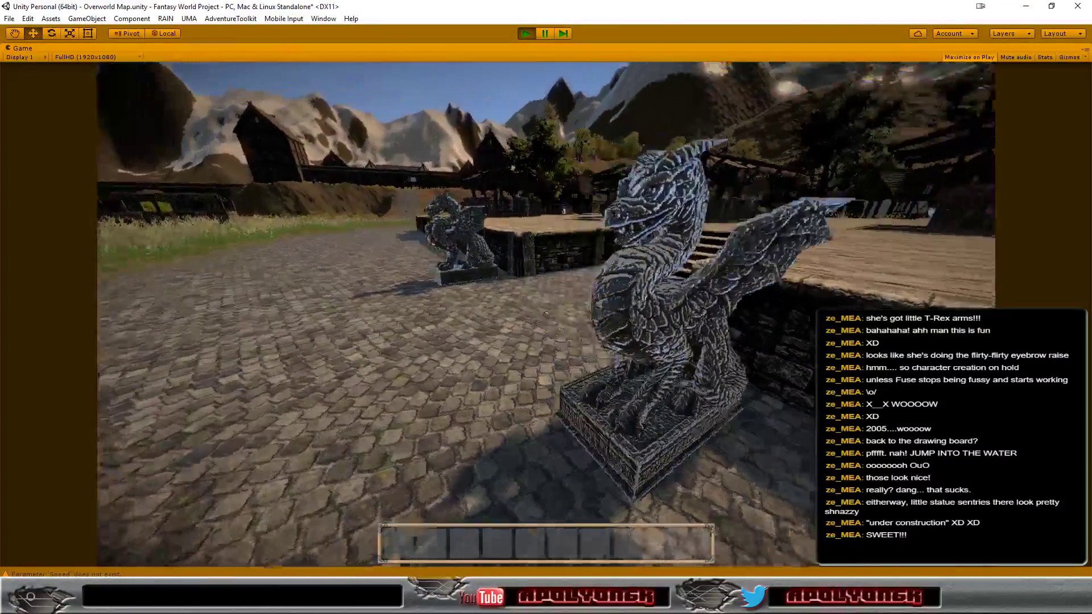
key(w)
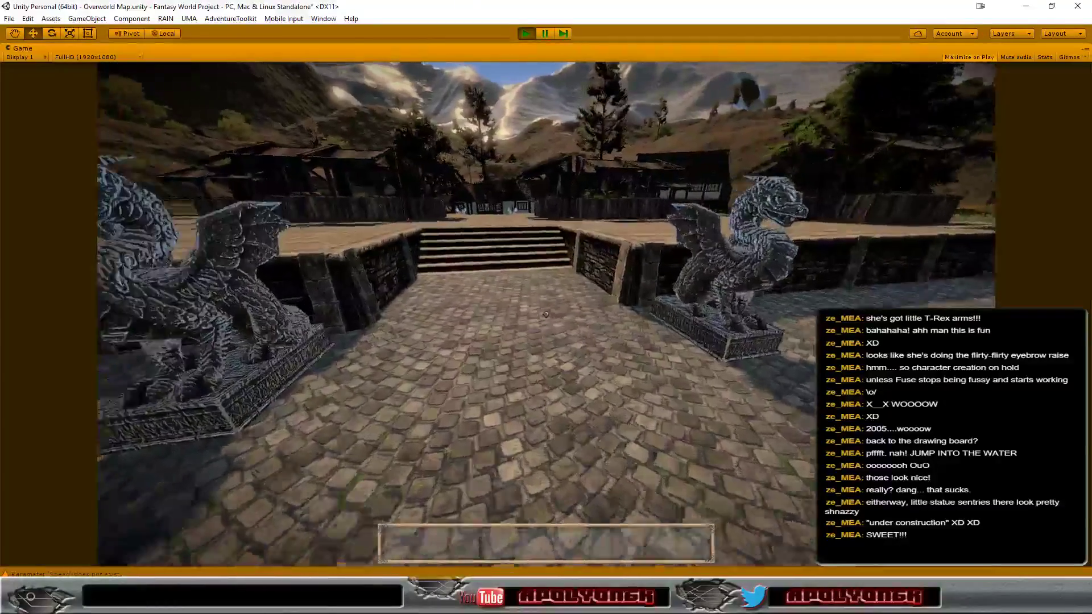
key(w)
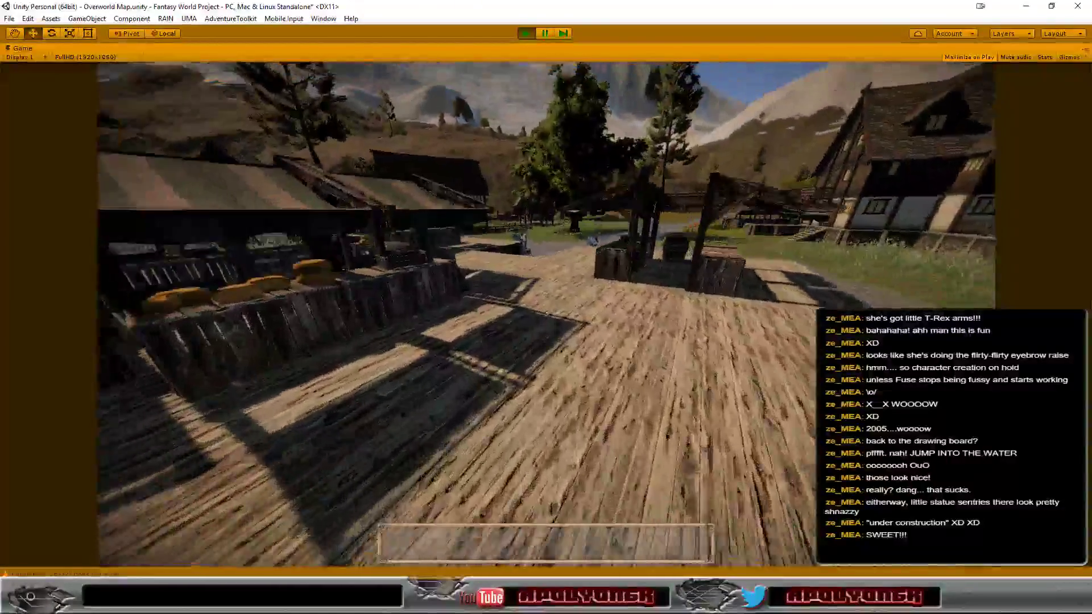
key(w)
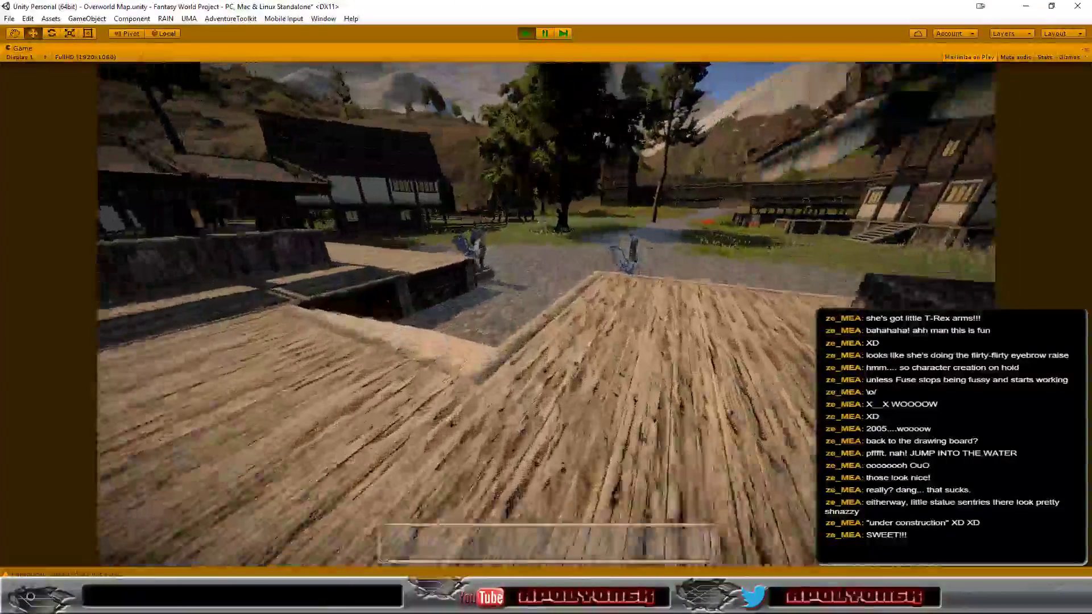
key(a)
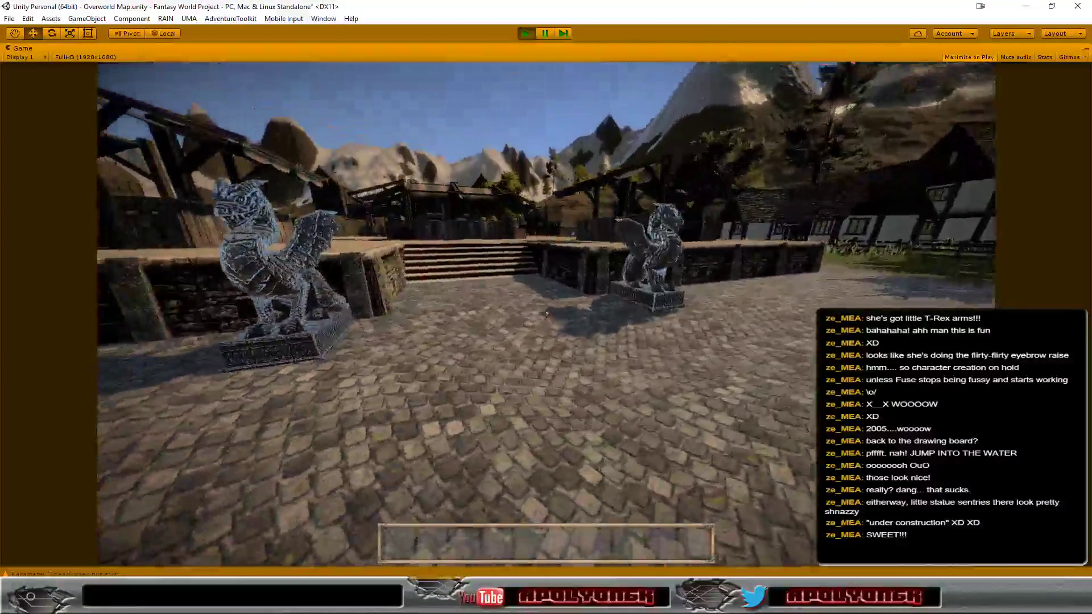
key(s)
click(524, 34)
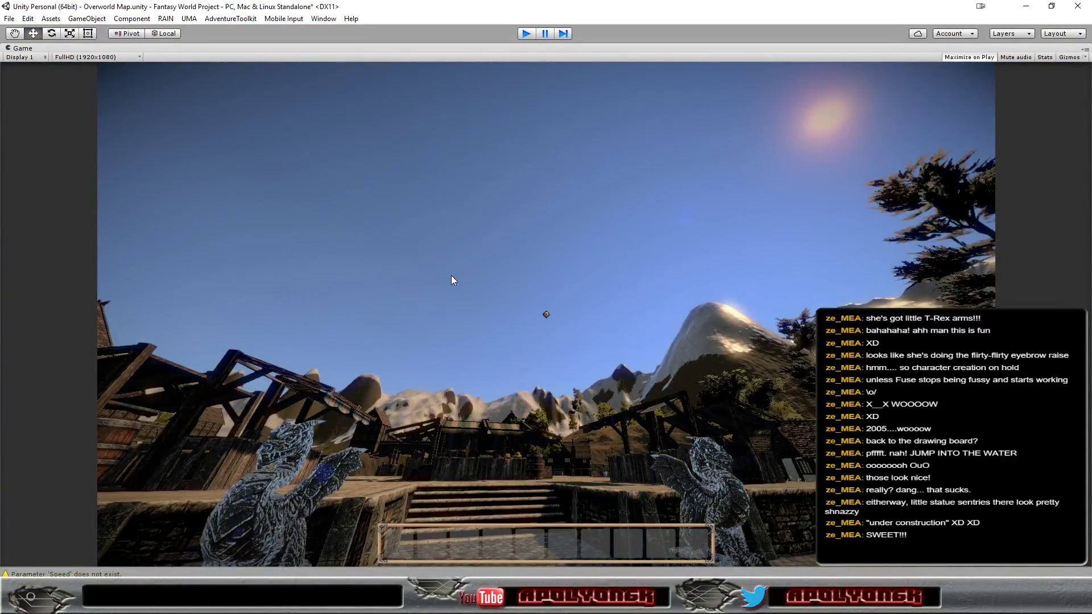
Lower the Statue02 material's Smoothness from 1 to exactly 0.5, keeping Metallic at 1
key(ctrl+p)
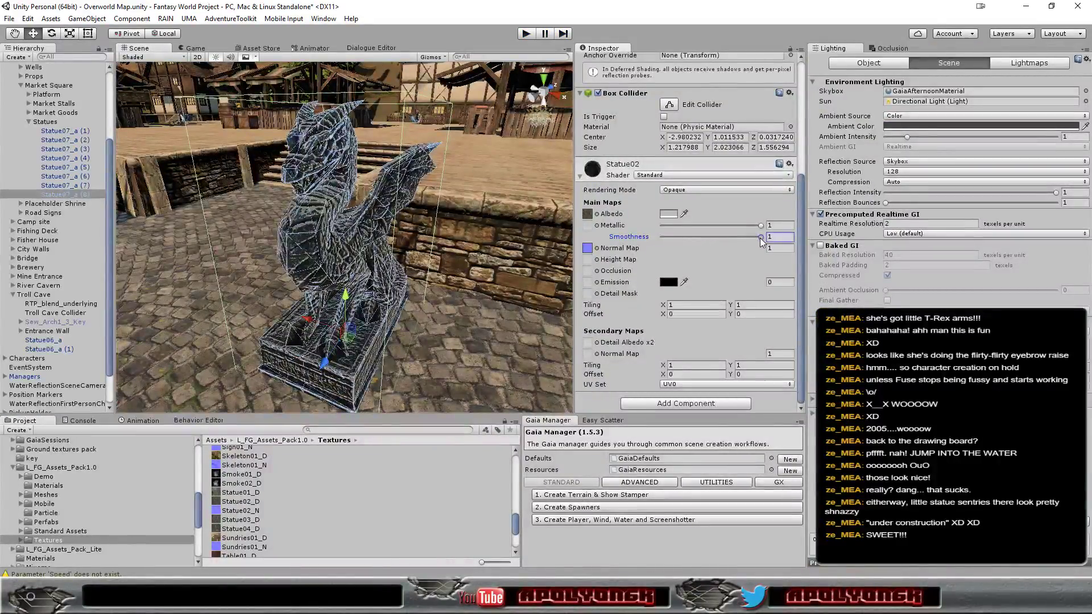
drag(760, 238, 713, 242)
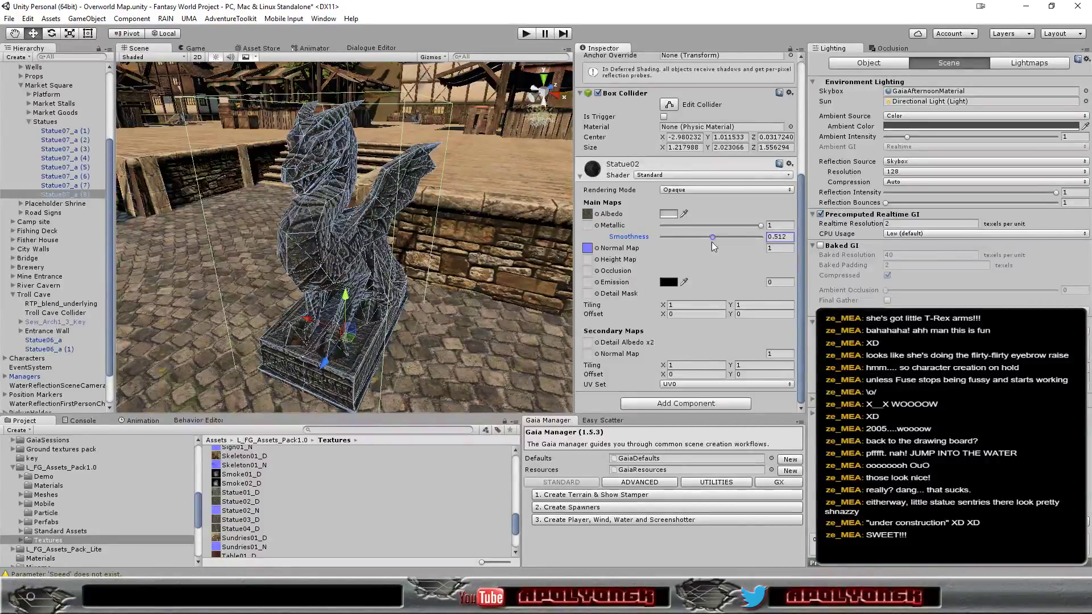
drag(711, 241, 711, 241)
mouse_move(482, 300)
alt+mouse_down()
mouse_move(811, 253)
mouse_move(489, 273)
alt+mouse_up()
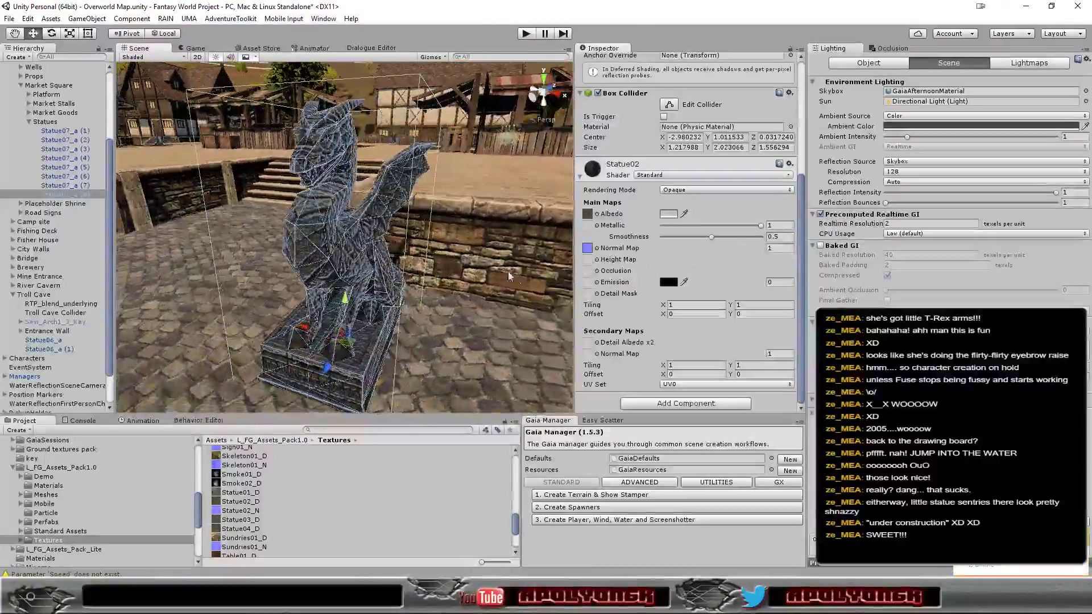
Assign roof_flat_1024 as the Statue02 material's Detail Albedo x2 secondary map
click(589, 344)
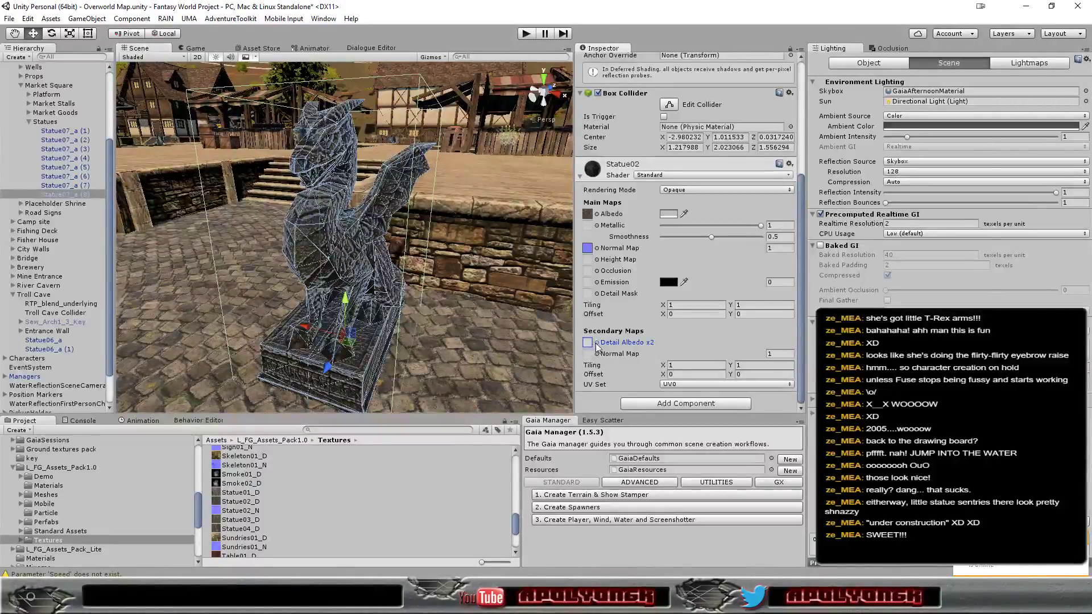
click(596, 343)
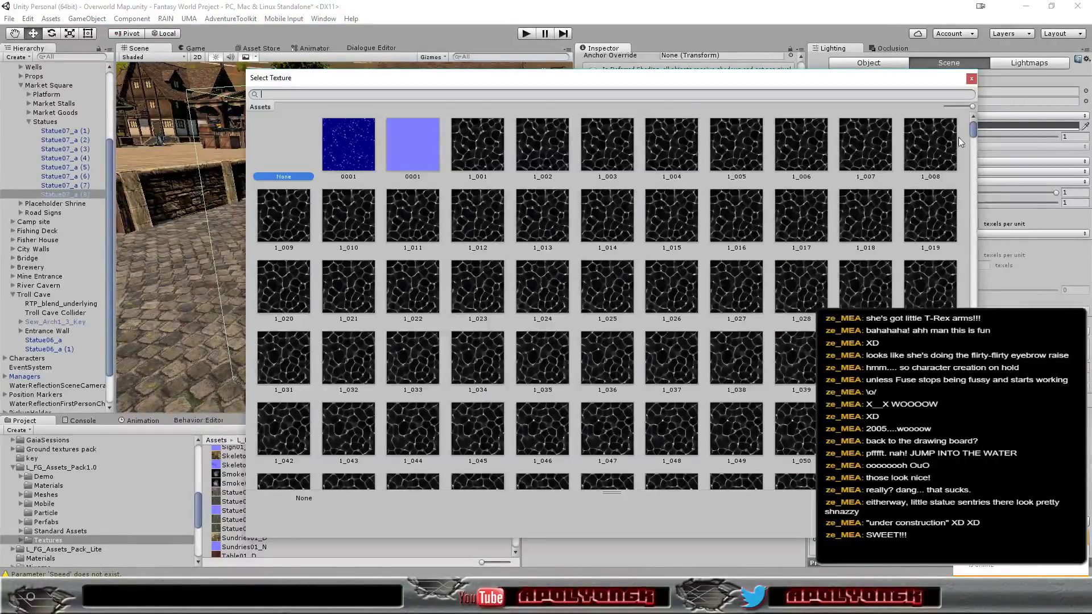
drag(977, 135, 974, 398)
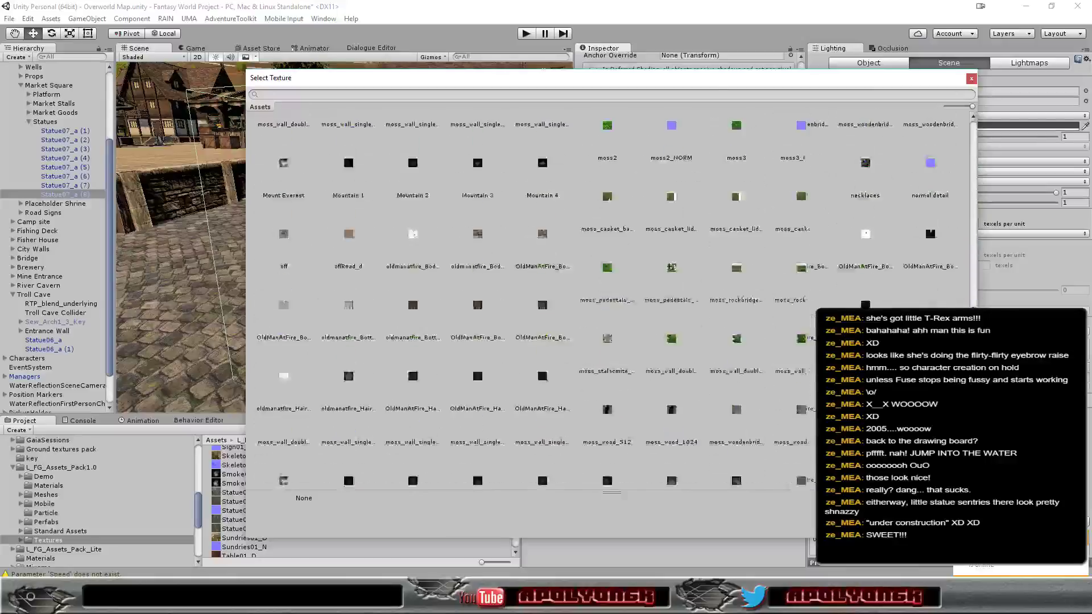
scroll(607, 299, down, 10)
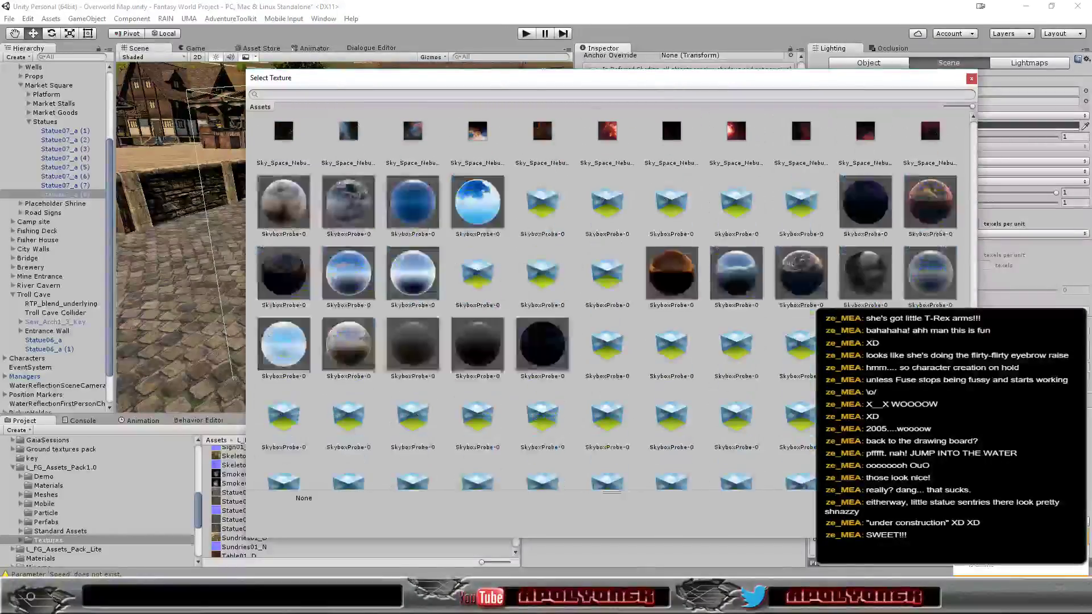
scroll(606, 299, up, 5)
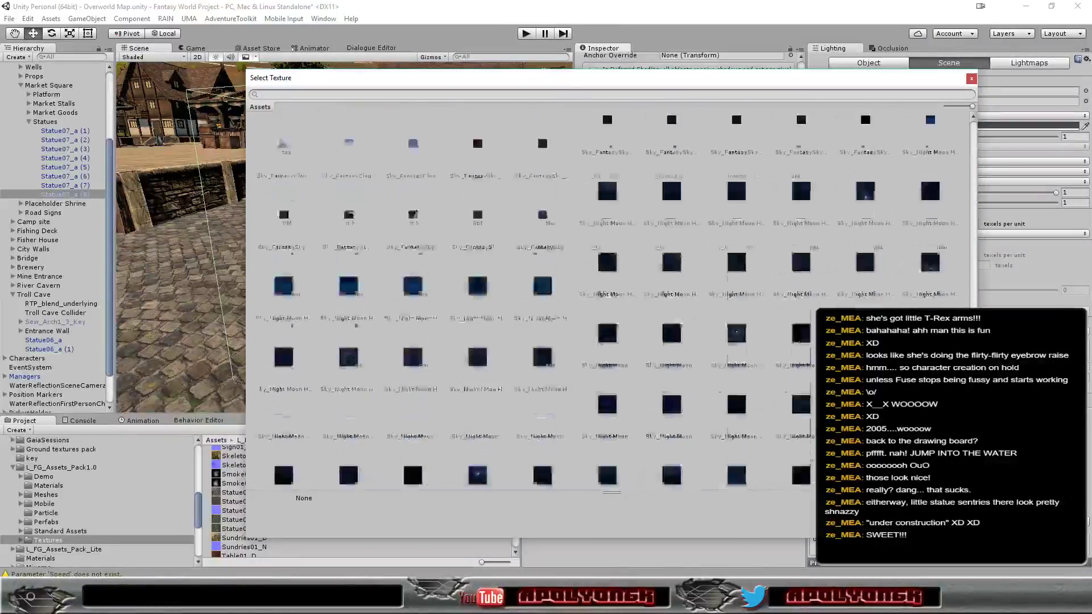
scroll(606, 299, up, 5)
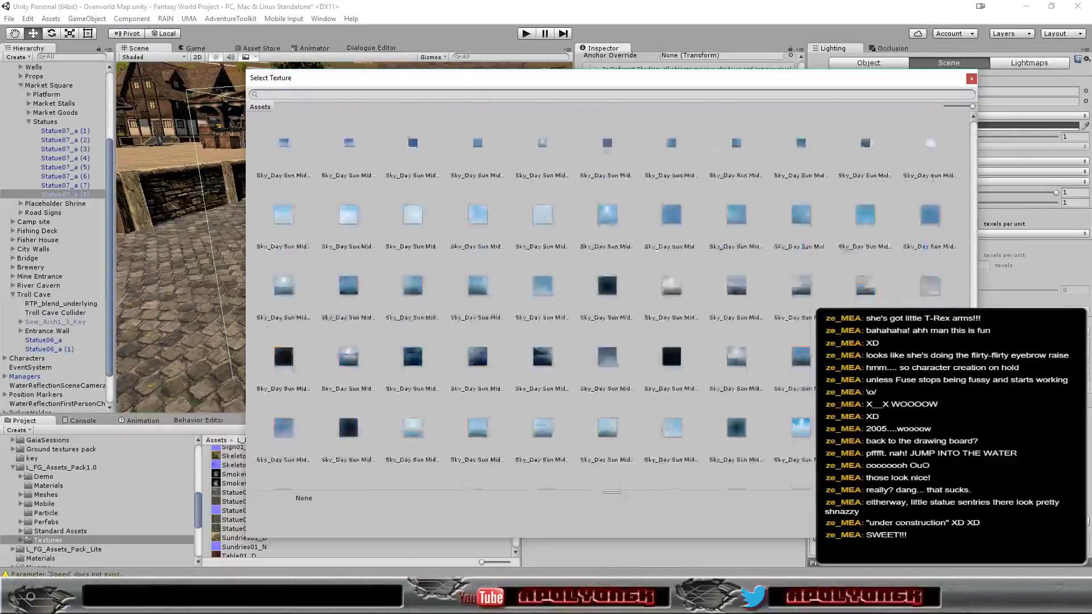
scroll(800, 166, up, 3)
scroll(799, 166, up, 3)
scroll(800, 262, up, 2)
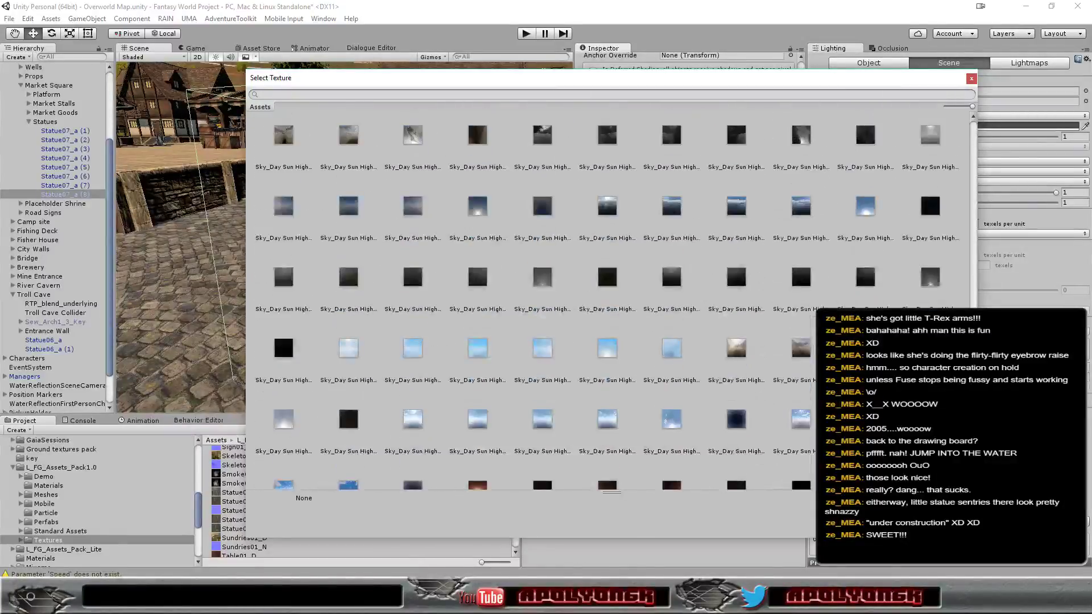
scroll(799, 262, up, 5)
scroll(800, 262, up, 2)
scroll(800, 261, up, 2)
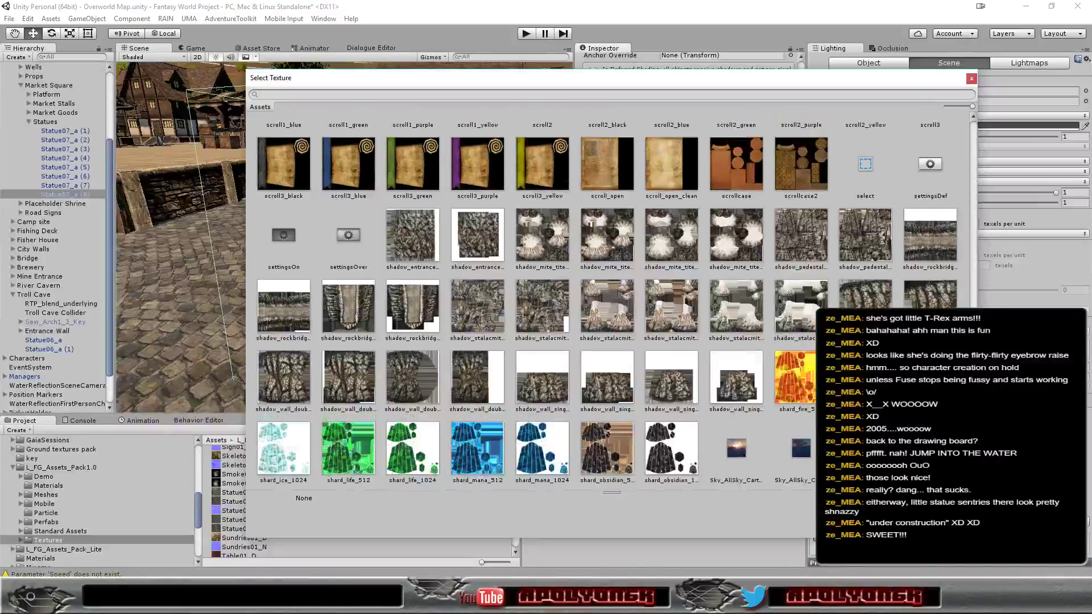
scroll(799, 262, up, 2)
scroll(608, 301, up, 1)
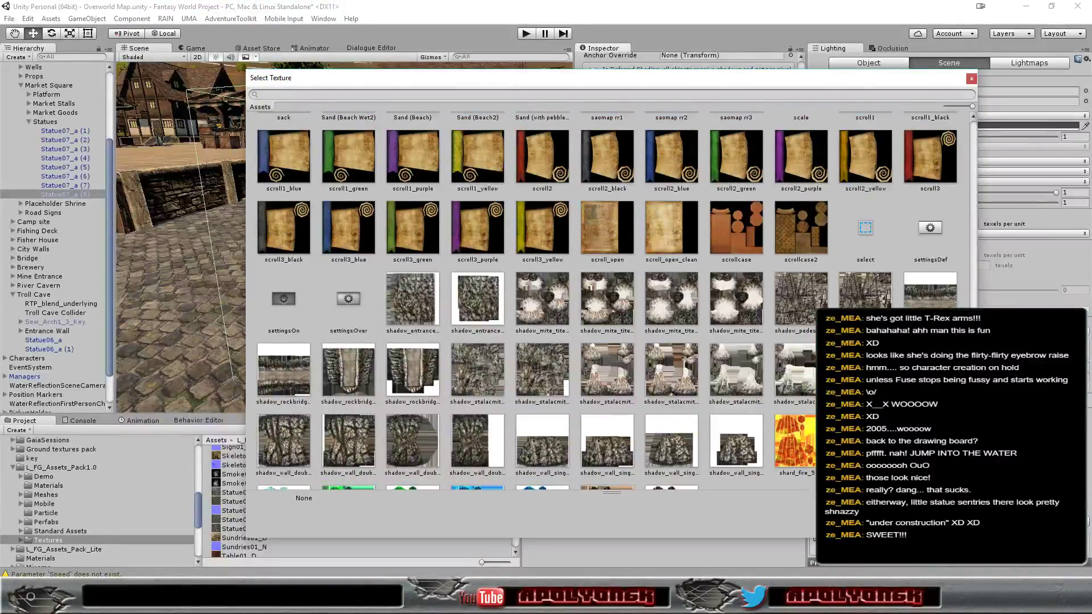
scroll(607, 301, up, 1)
scroll(607, 301, up, 5)
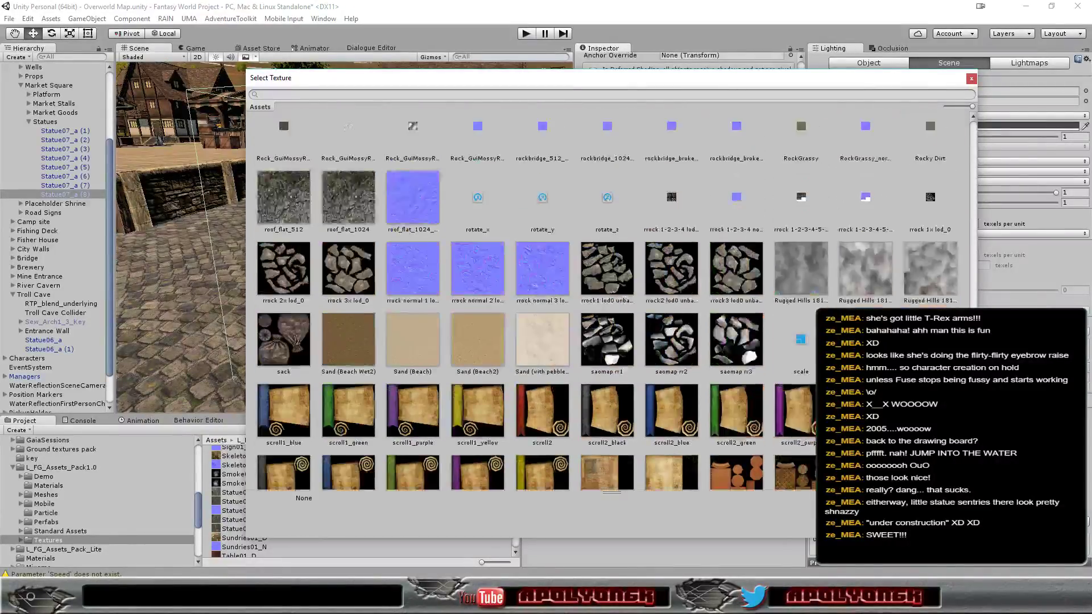
scroll(607, 302, up, 3)
scroll(607, 301, up, 3)
scroll(608, 301, up, 3)
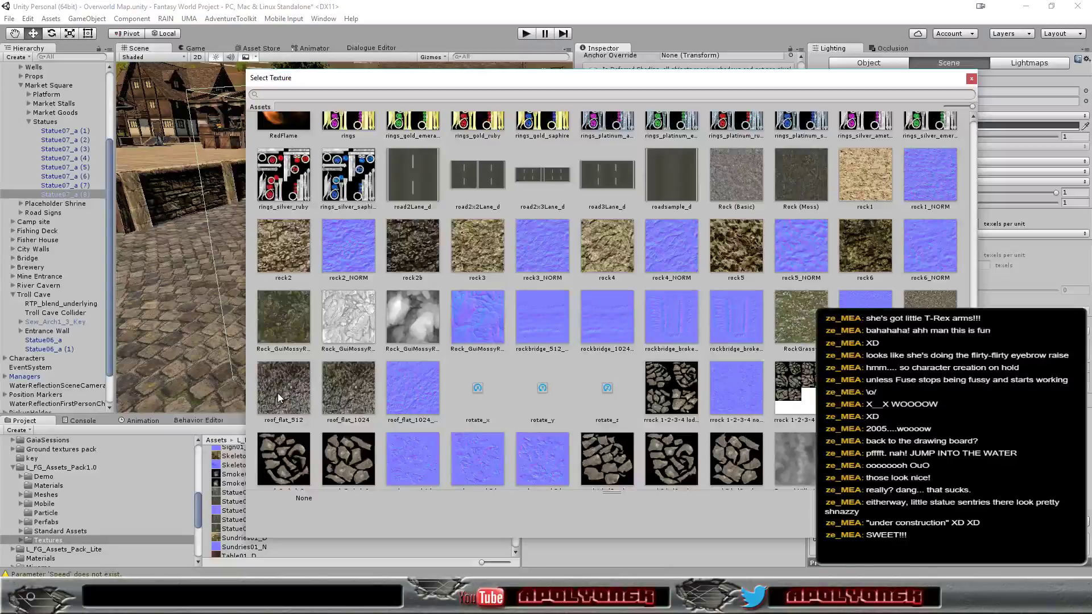
click(342, 385)
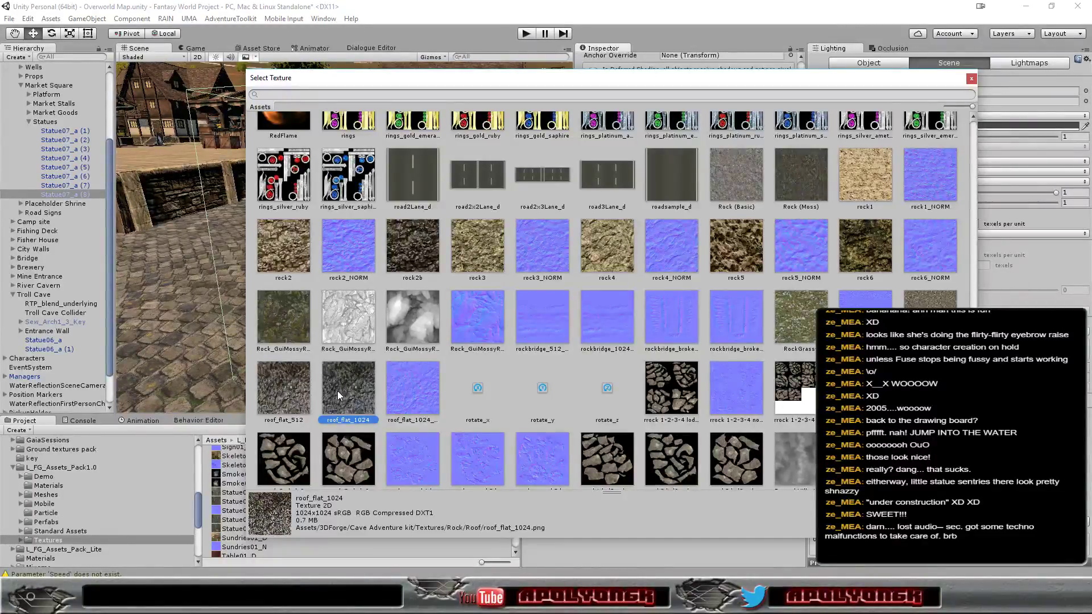
double_click(336, 390)
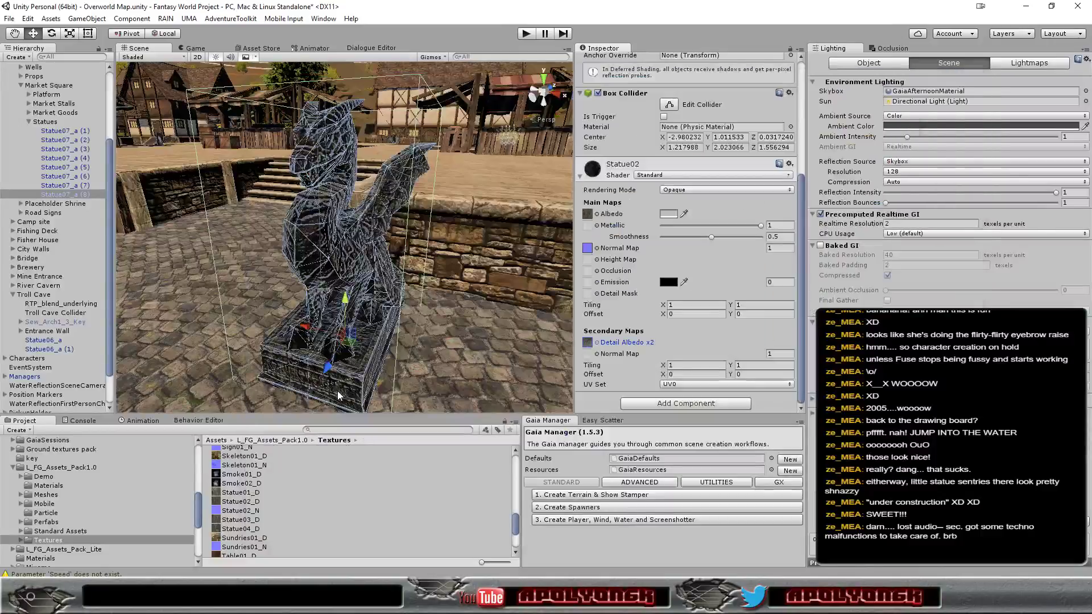
Assign roof_flat_1024_NORM from the Roof folder as the secondary normal map
click(596, 354)
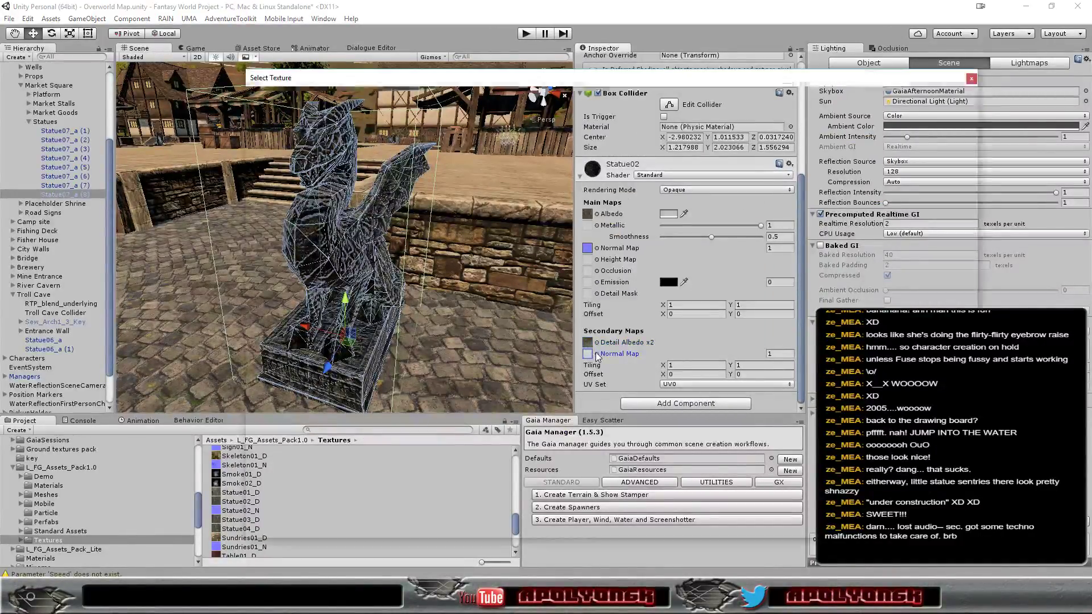
click(971, 78)
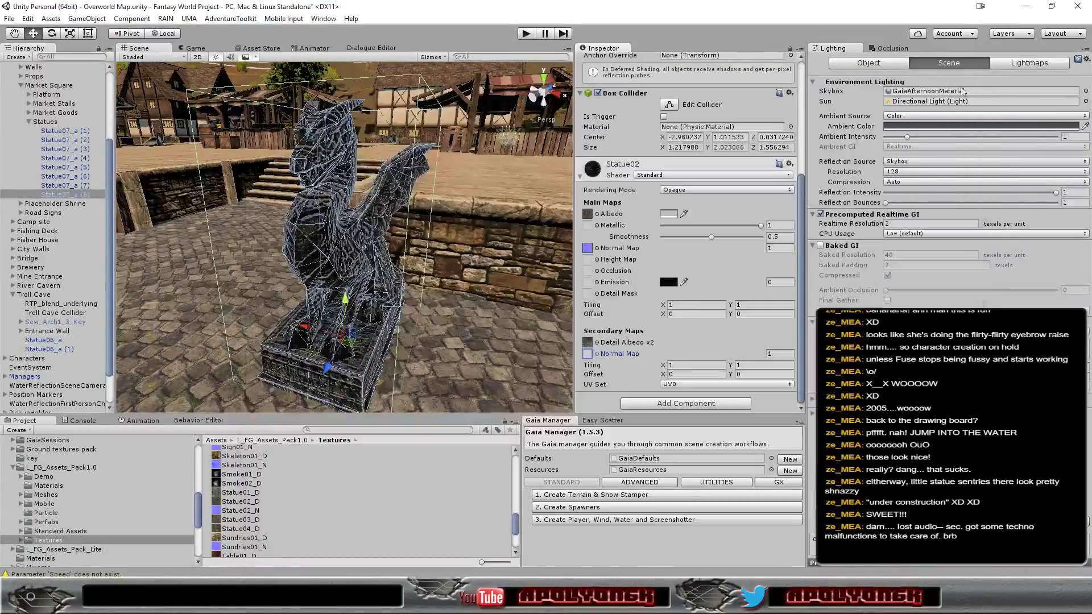
click(588, 342)
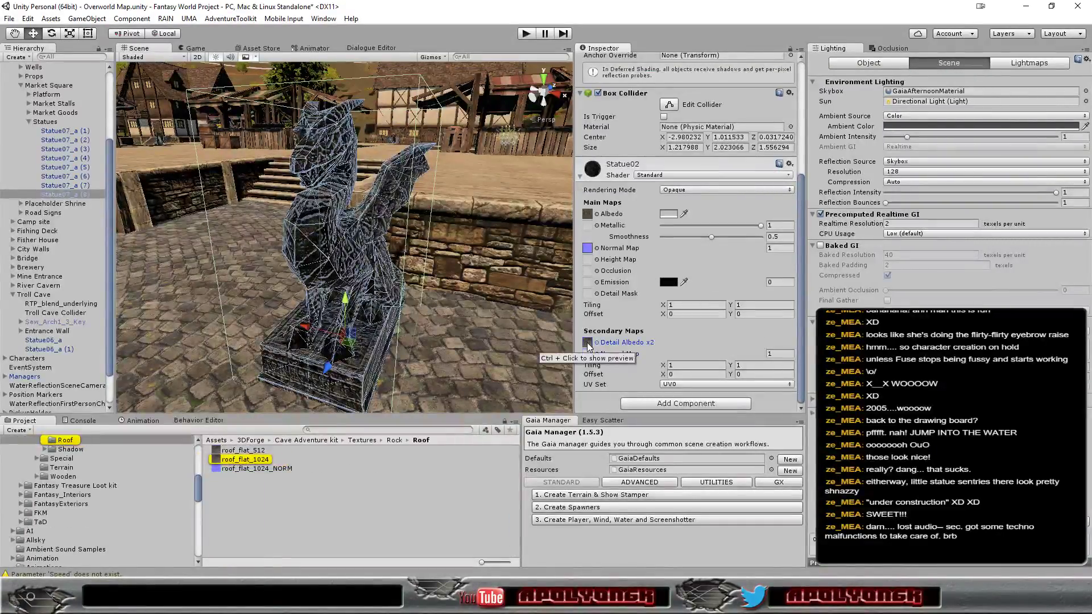
click(283, 469)
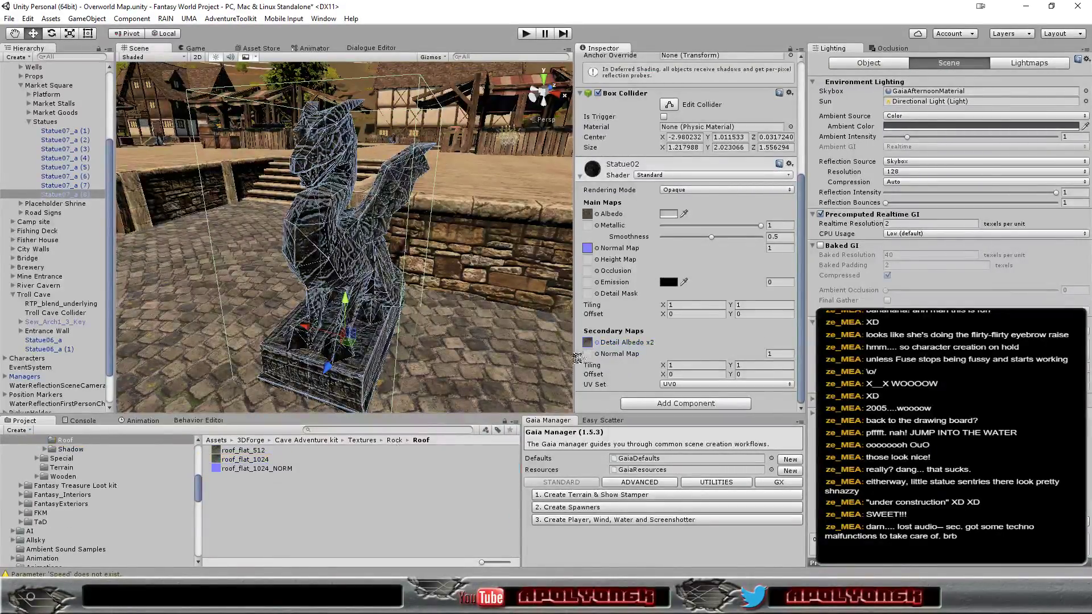
drag(325, 468, 588, 354)
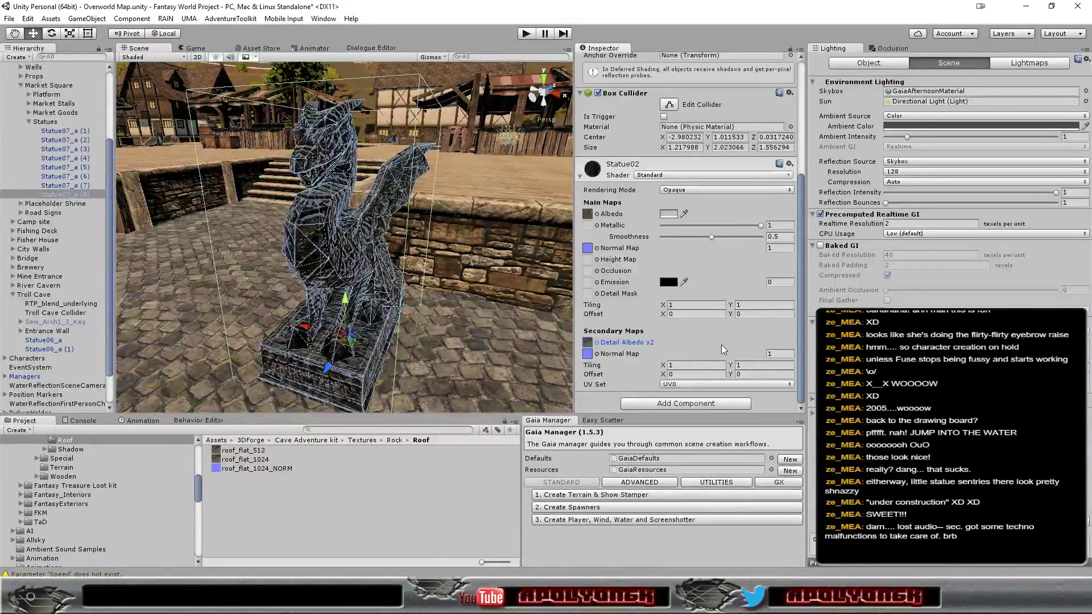
Set the secondary maps' tiling to 5 by 5 after first trying 2 by 2
click(688, 364)
text(2)
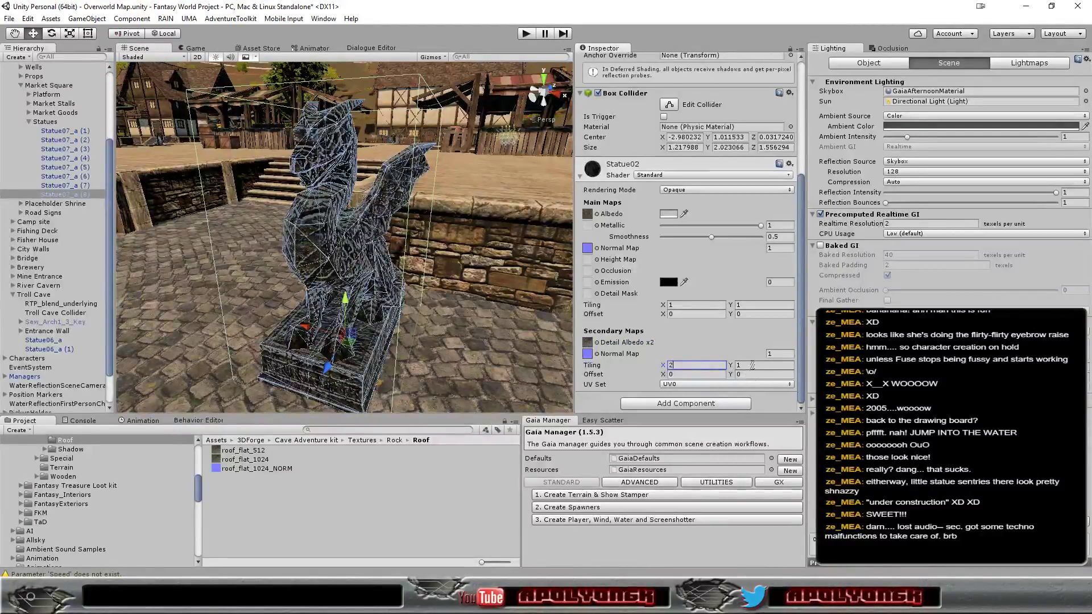
click(751, 366)
text(2)
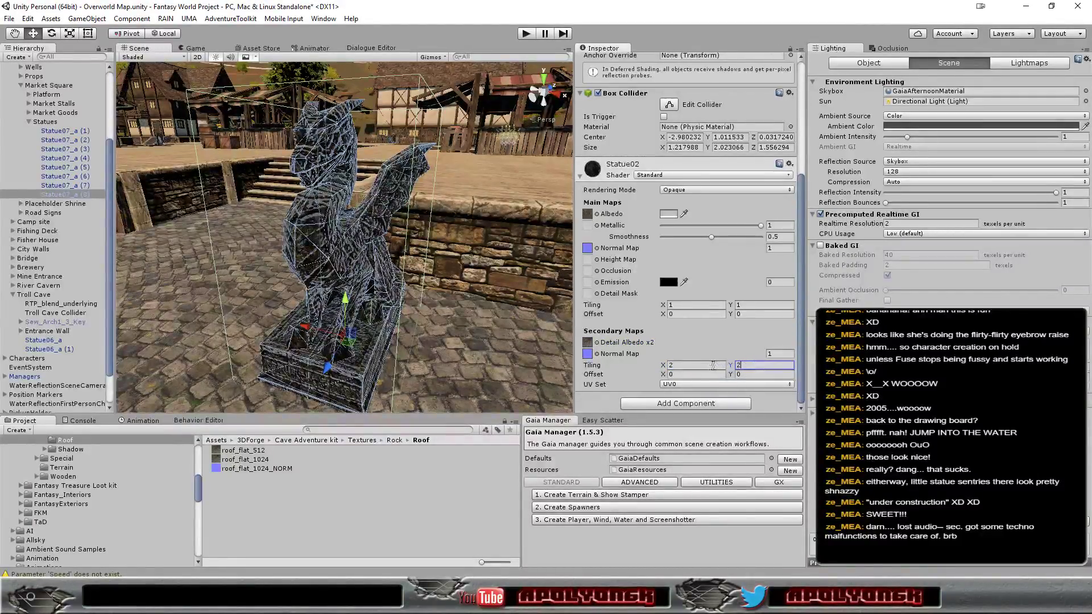
click(697, 366)
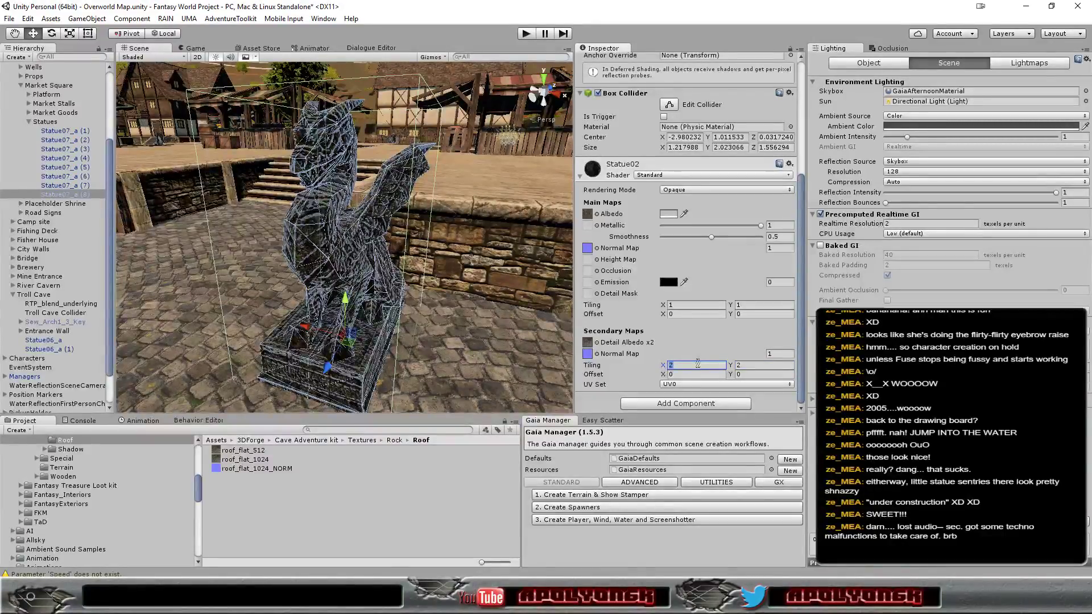
text(5)
click(754, 365)
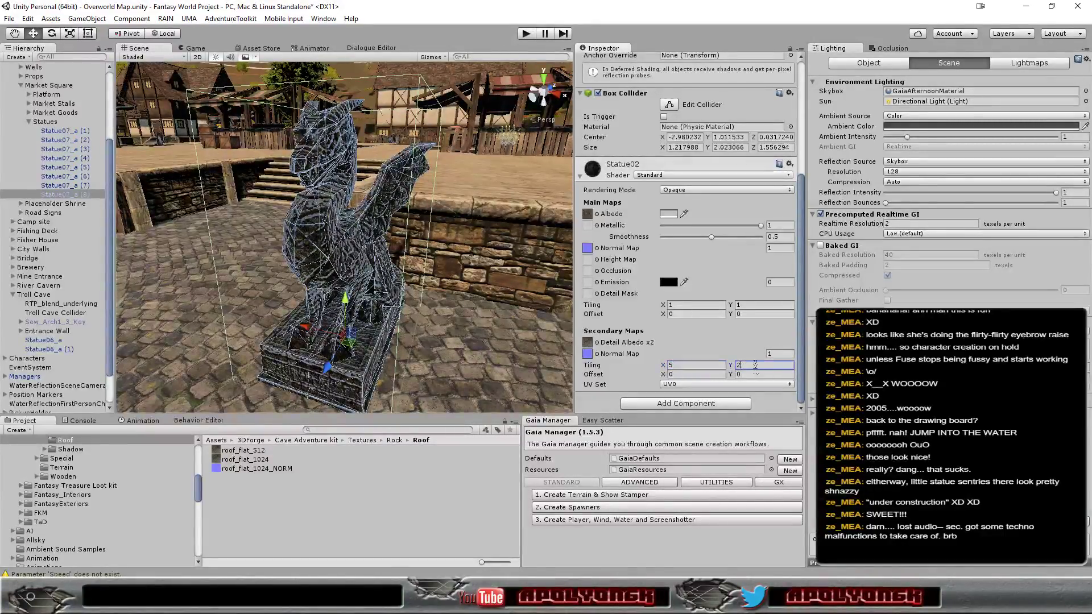
text(5)
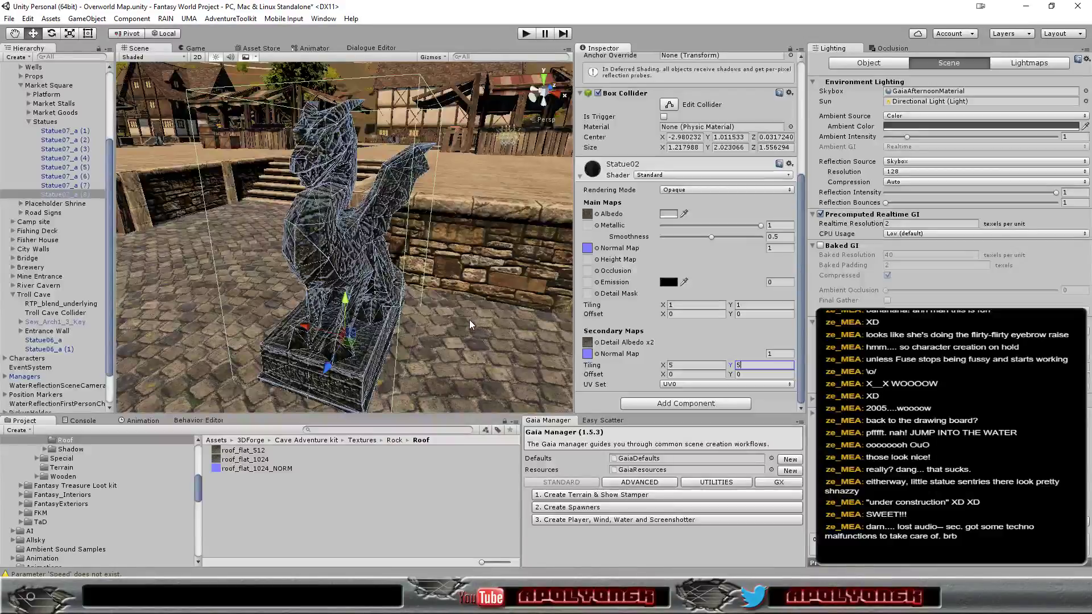
scroll(470, 321, up, 3)
scroll(469, 321, up, 2)
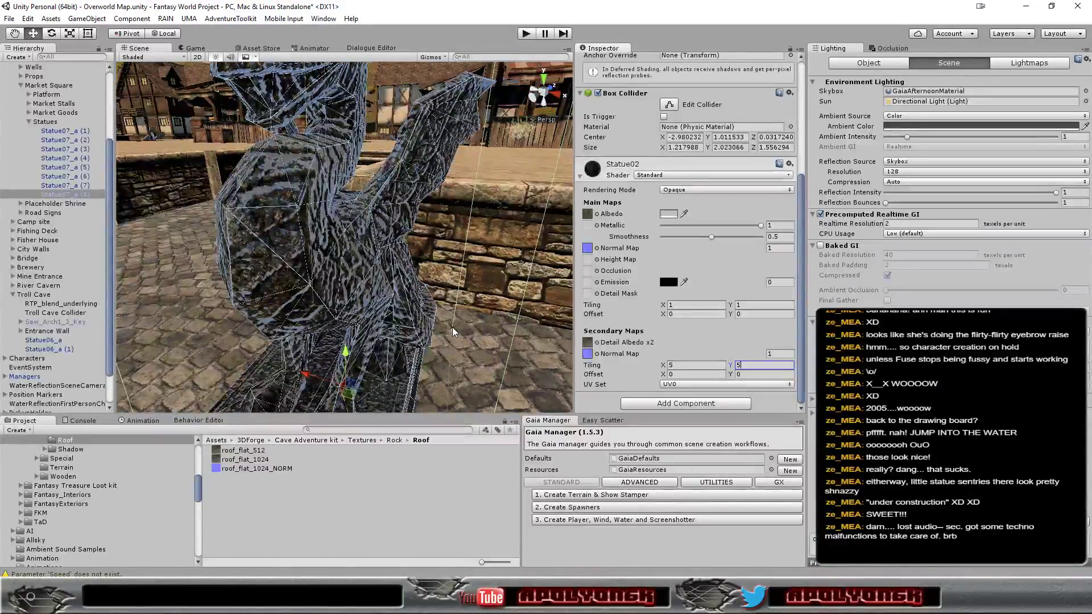
Try secondary tiling values of 1 by 1, then 5 by 5
mouse_move(453, 331)
alt+mouse_down()
mouse_move(864, 244)
mouse_move(739, 251)
mouse_move(725, 235)
mouse_move(658, 236)
mouse_move(639, 242)
mouse_move(728, 274)
mouse_move(916, 225)
mouse_move(633, 233)
mouse_move(620, 332)
alt+mouse_up()
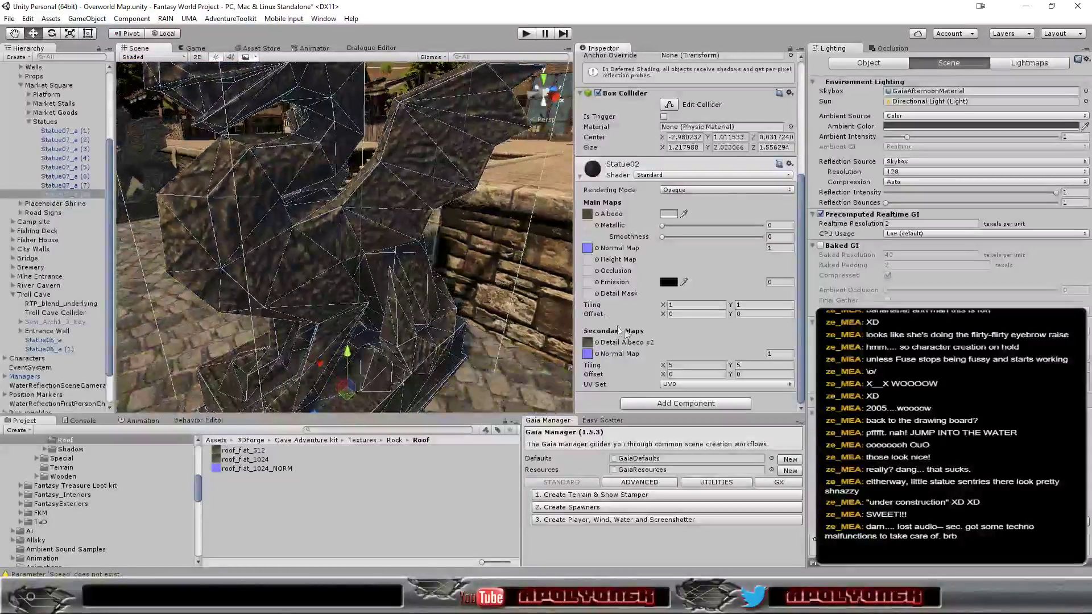
click(689, 362)
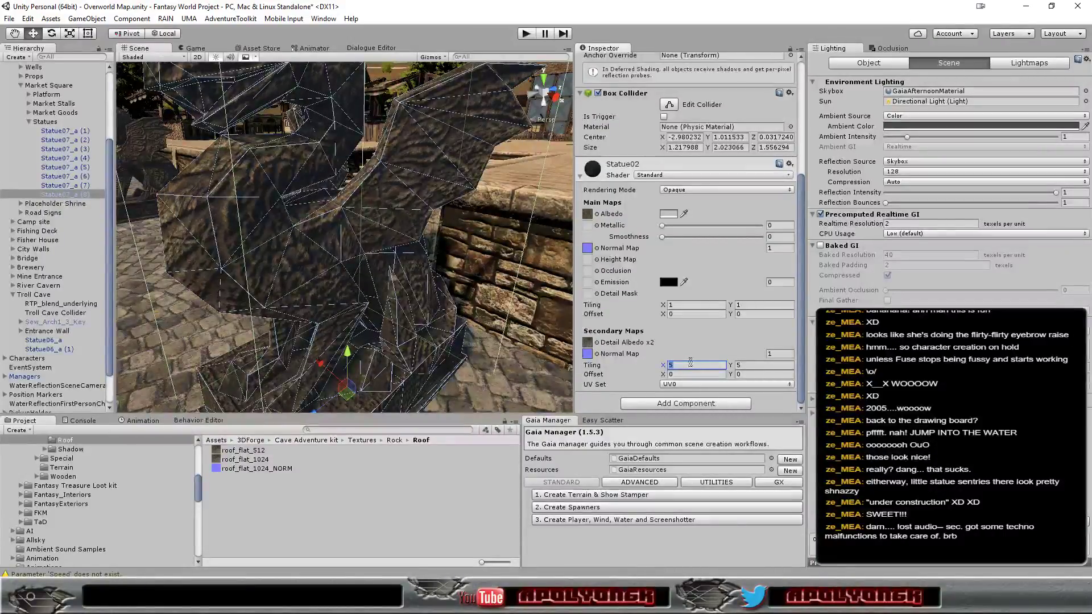
text(1)
click(753, 365)
text(1)
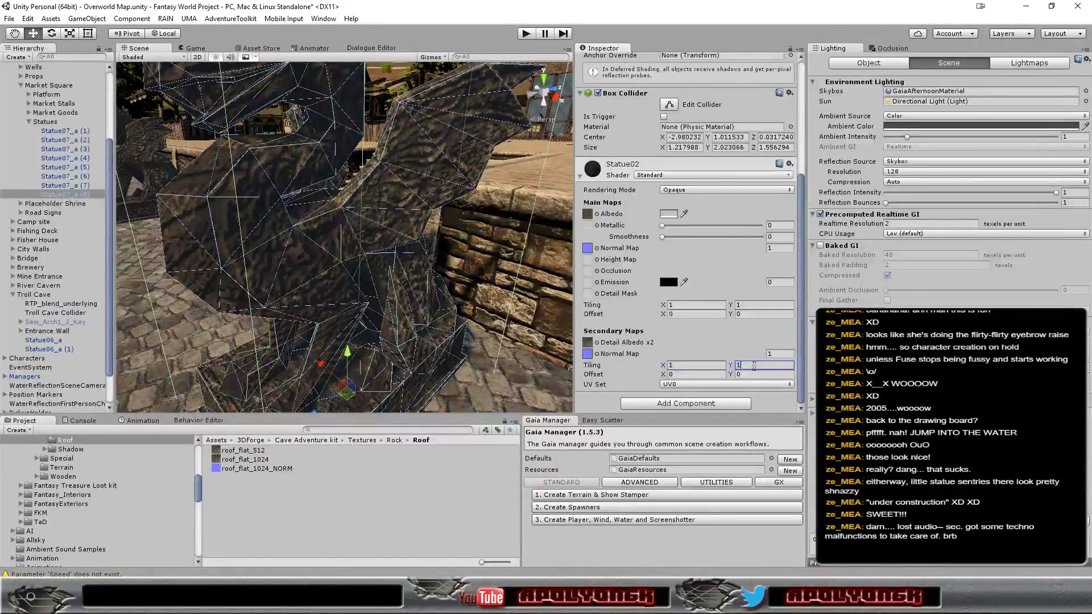
click(687, 367)
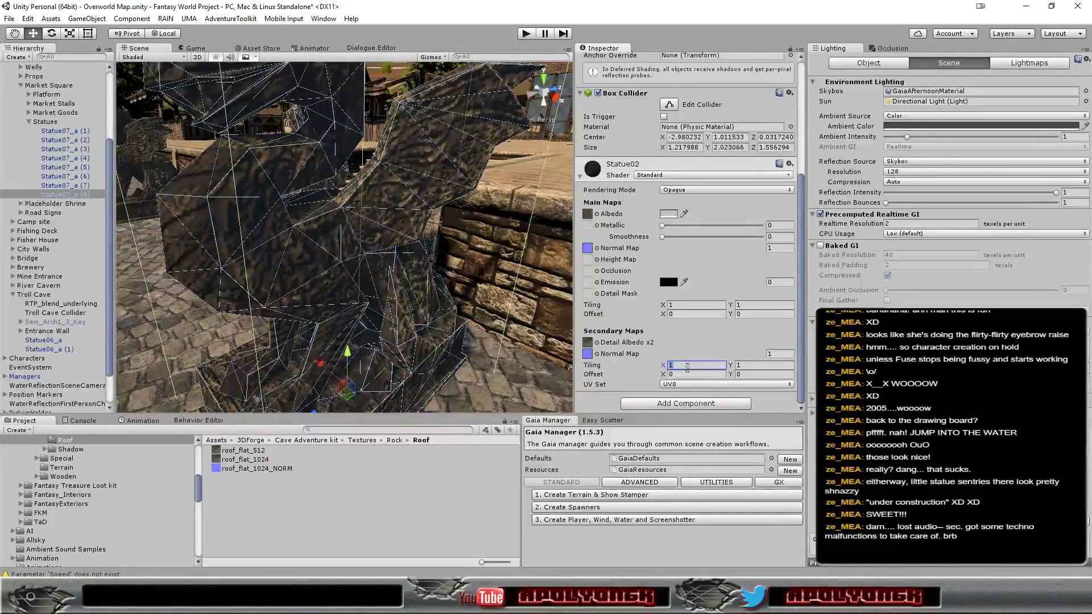
text(5)
click(753, 365)
text(5)
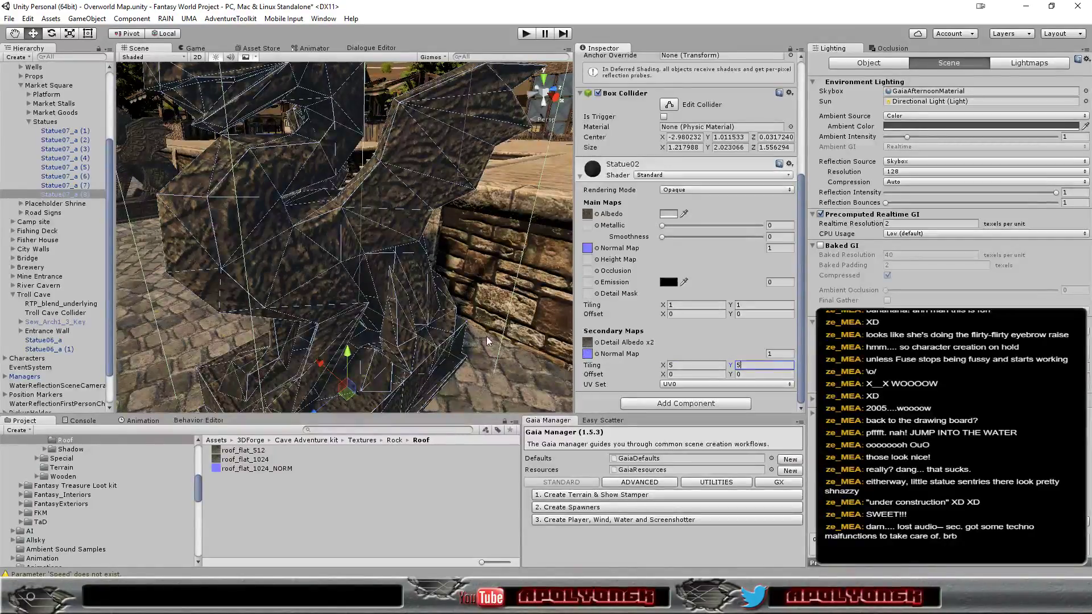
Set the secondary maps' tiling X and Y to 10
click(693, 364)
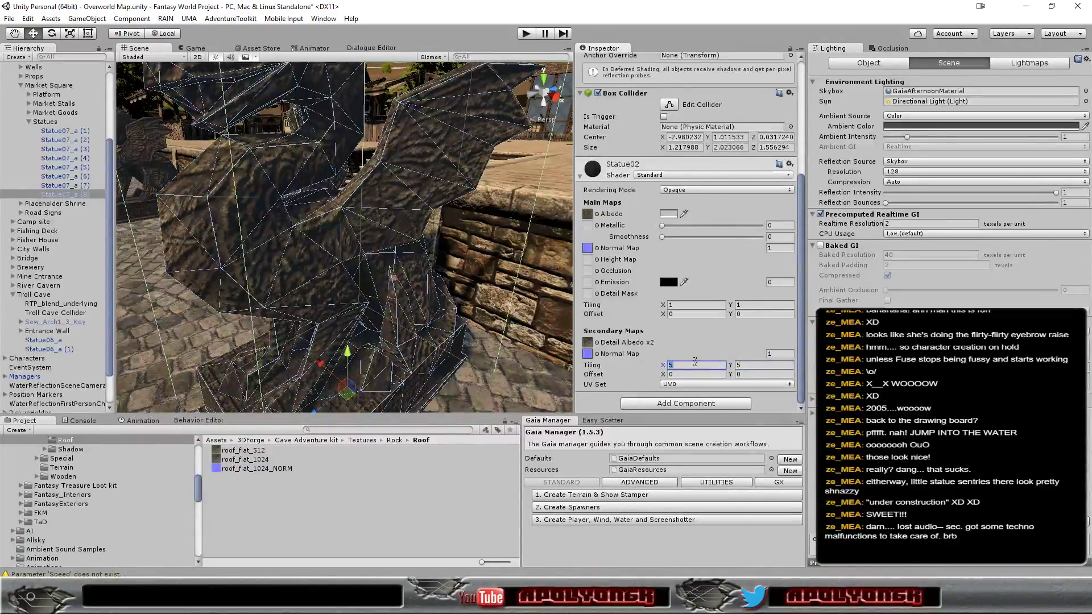
text(10)
click(741, 365)
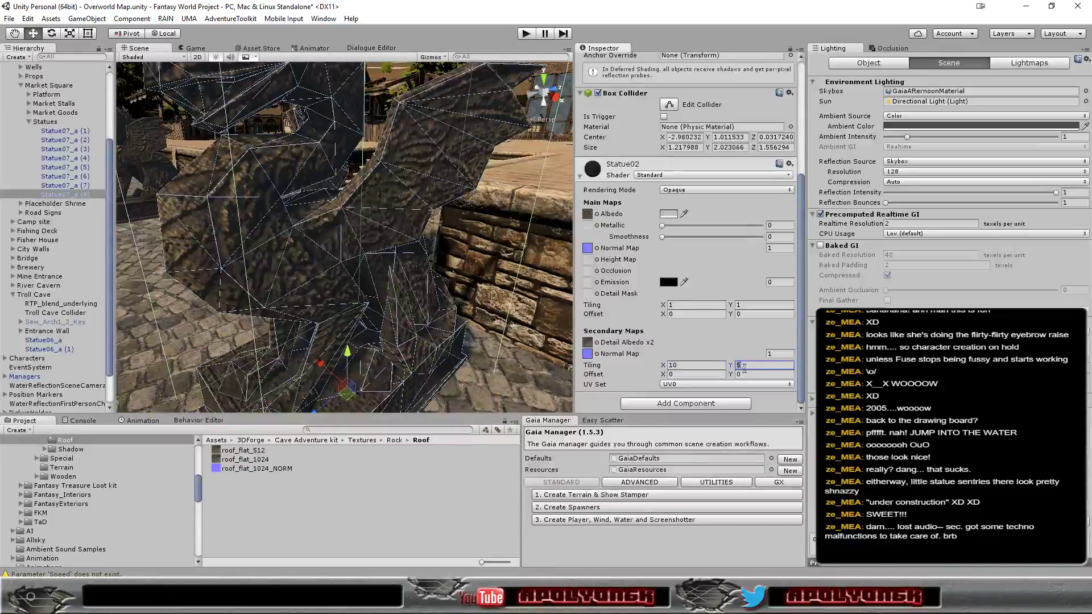
text(10)
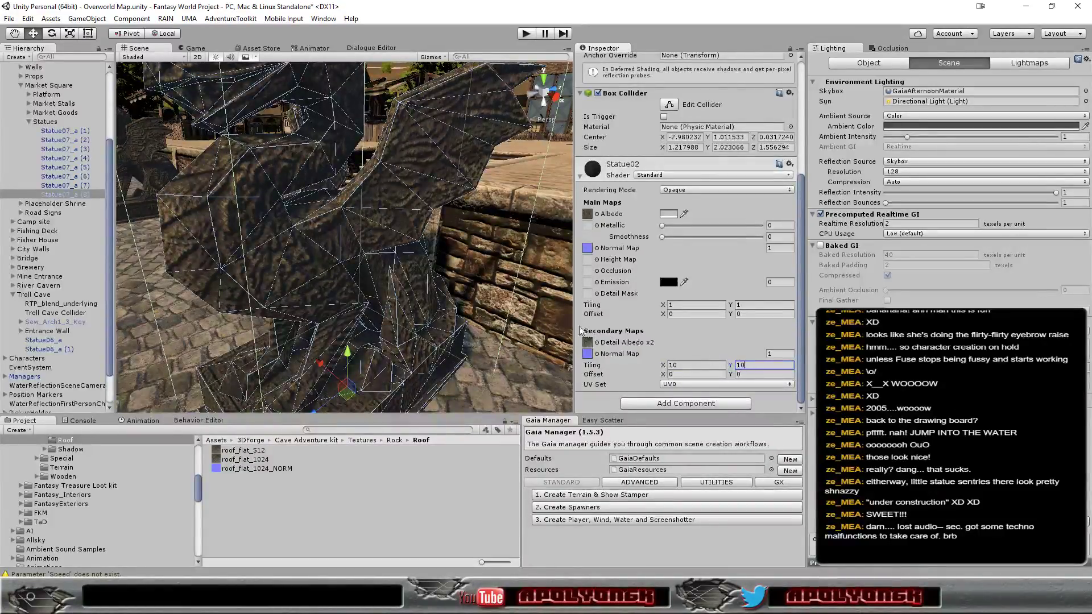
mouse_move(487, 319)
alt+mouse_down()
mouse_move(482, 295)
mouse_move(670, 314)
mouse_move(707, 269)
mouse_move(431, 289)
alt+mouse_up()
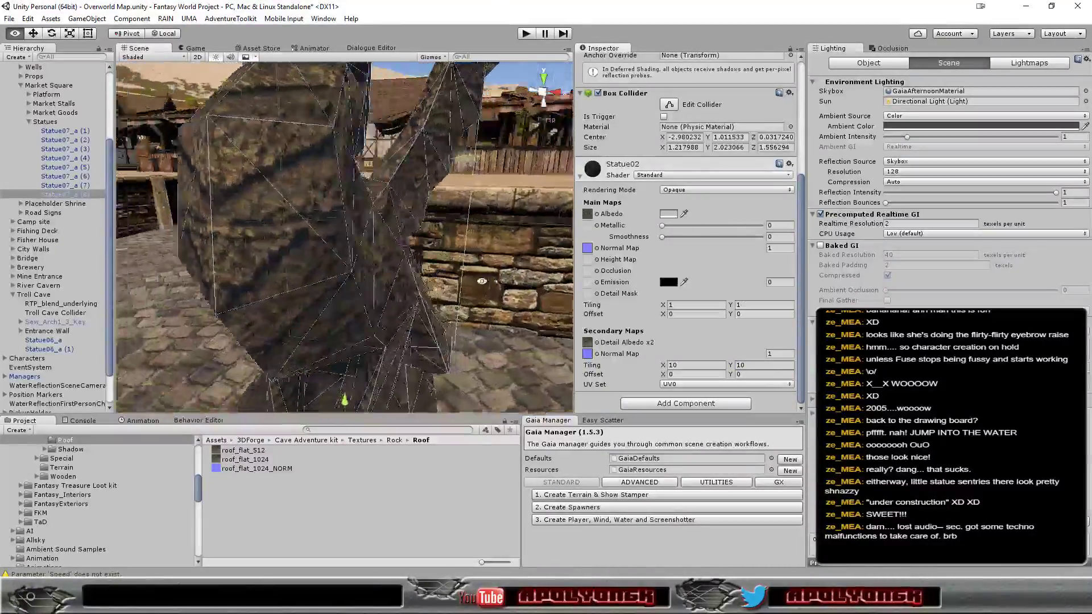
Zoom out and orbit around the statue, then switch to Statue02_N.tga in Photoshop
scroll(431, 289, down, 5)
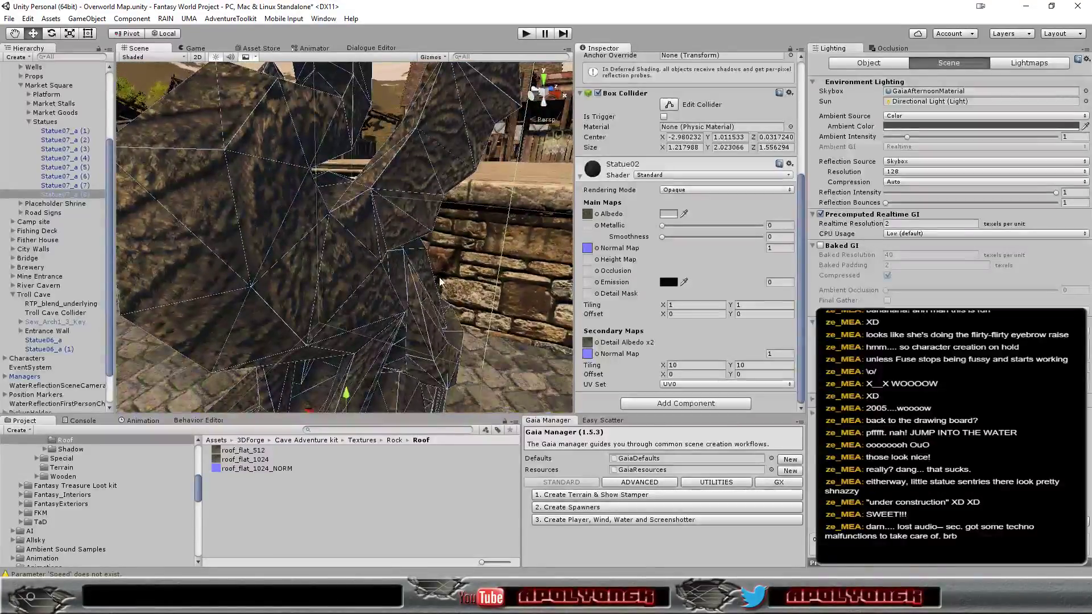
mouse_move(425, 279)
alt+mouse_down()
mouse_move(661, 278)
mouse_move(669, 296)
mouse_move(527, 275)
alt+mouse_up()
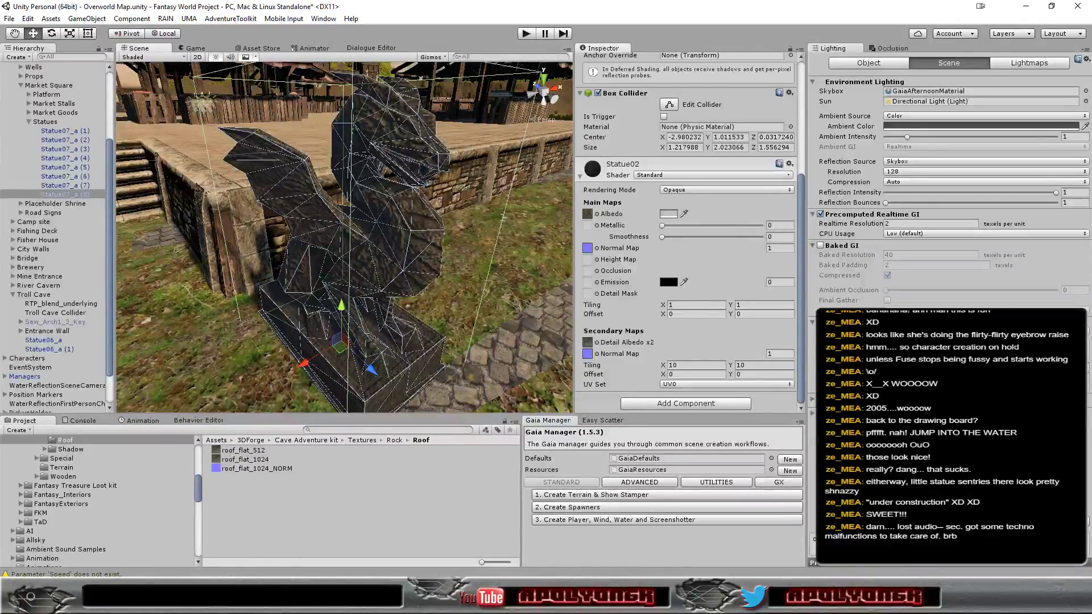
key(alt+Tab)
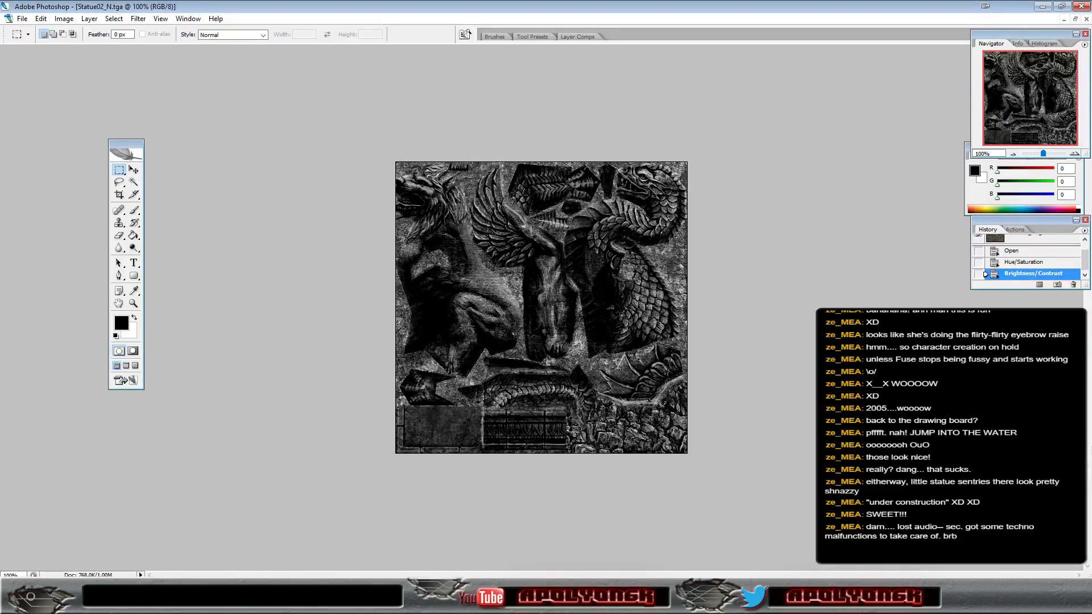
Add a new layer, pick the Brush with white as colour, and zoom into the wing area
key(ctrl+shift+alt+n)
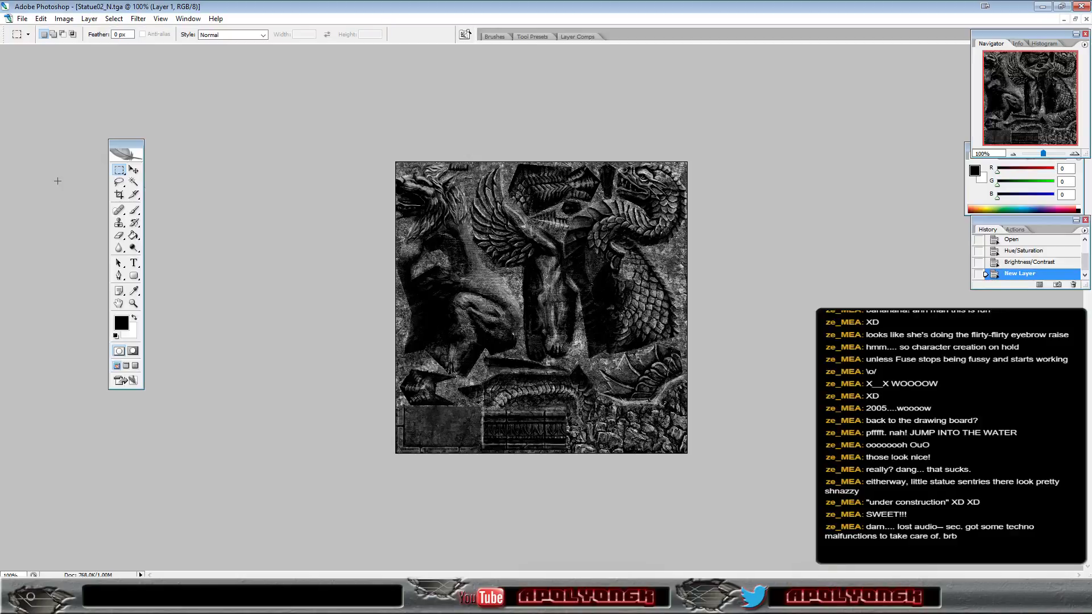
click(135, 213)
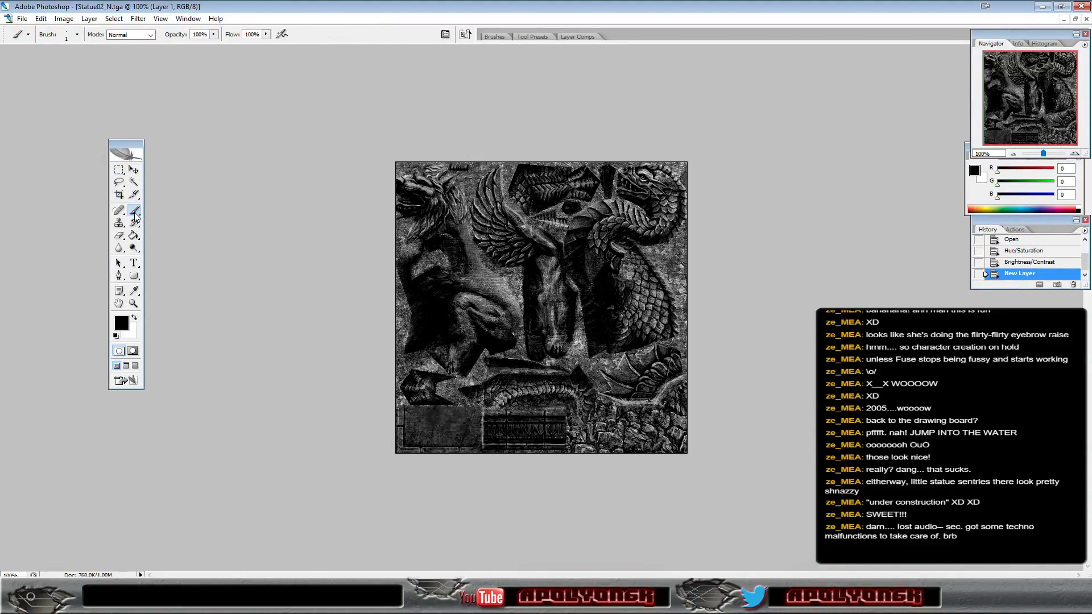
click(134, 319)
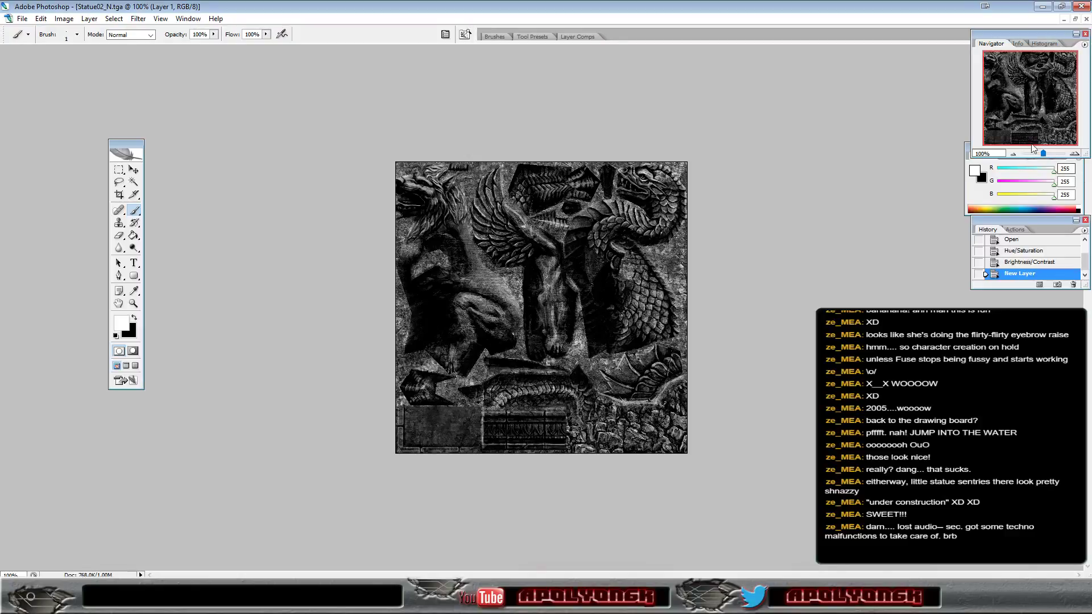
drag(1043, 154, 1055, 154)
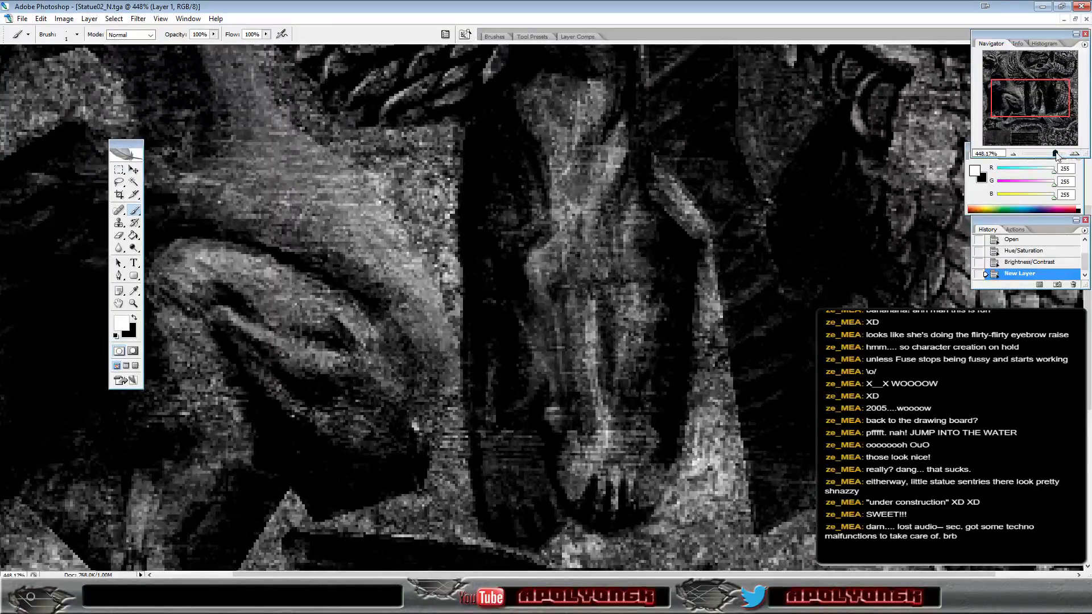
drag(1035, 99, 1024, 72)
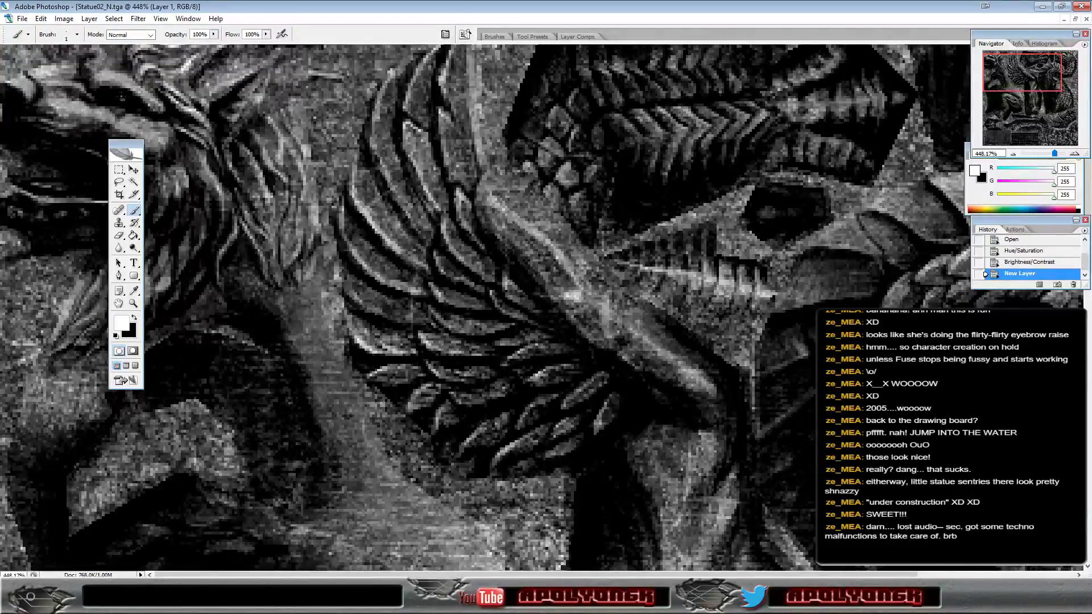
Set the brush Master Diameter to 14 px after briefly trying 22 px
click(78, 37)
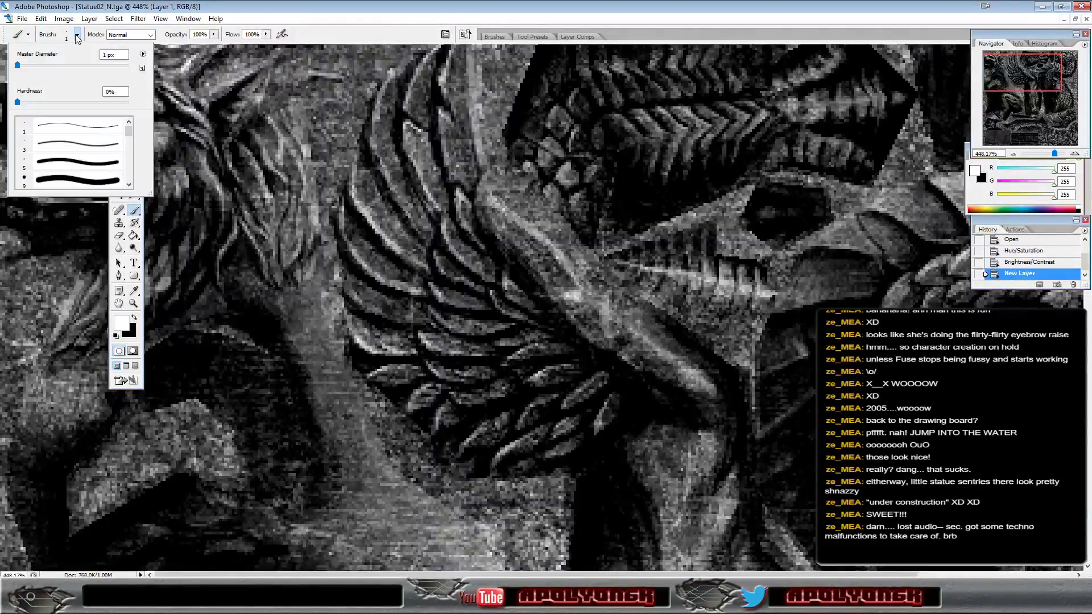
click(29, 65)
drag(1008, 75, 1004, 66)
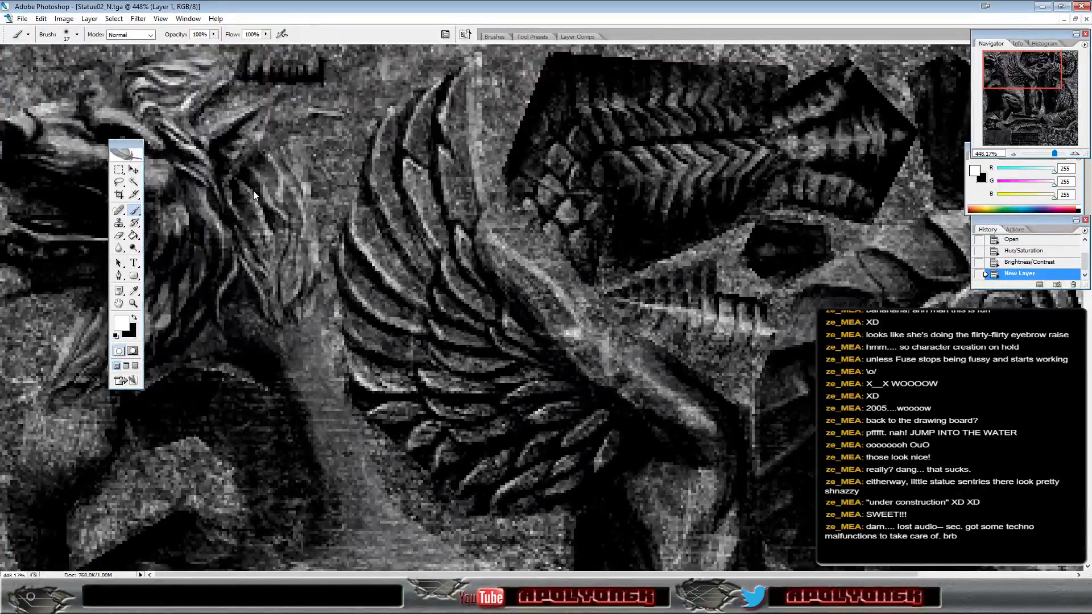
drag(129, 141, 254, 190)
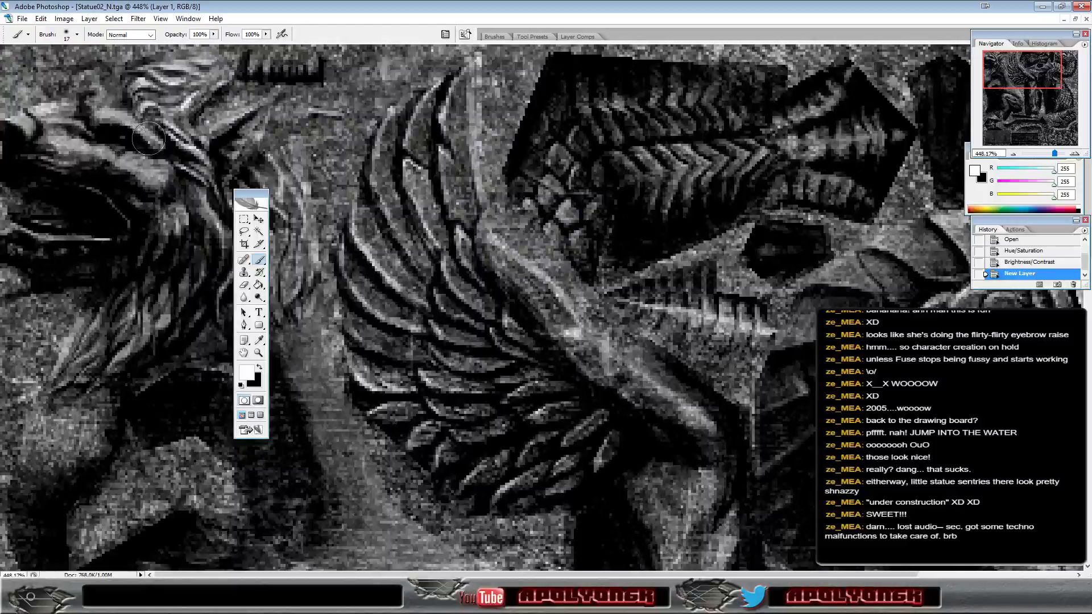
click(66, 38)
drag(26, 66, 25, 65)
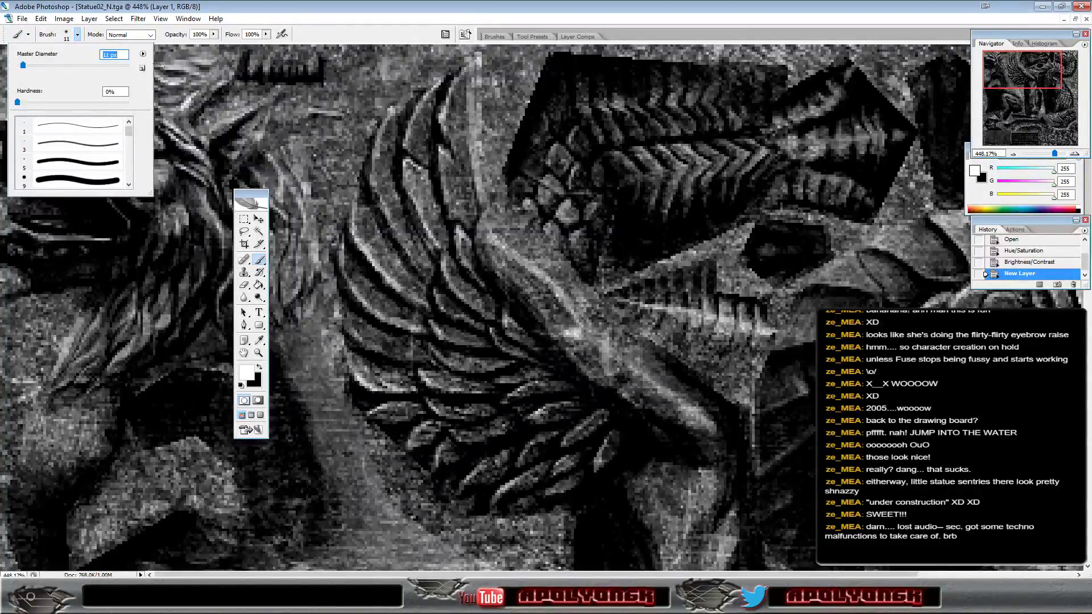
click(325, 39)
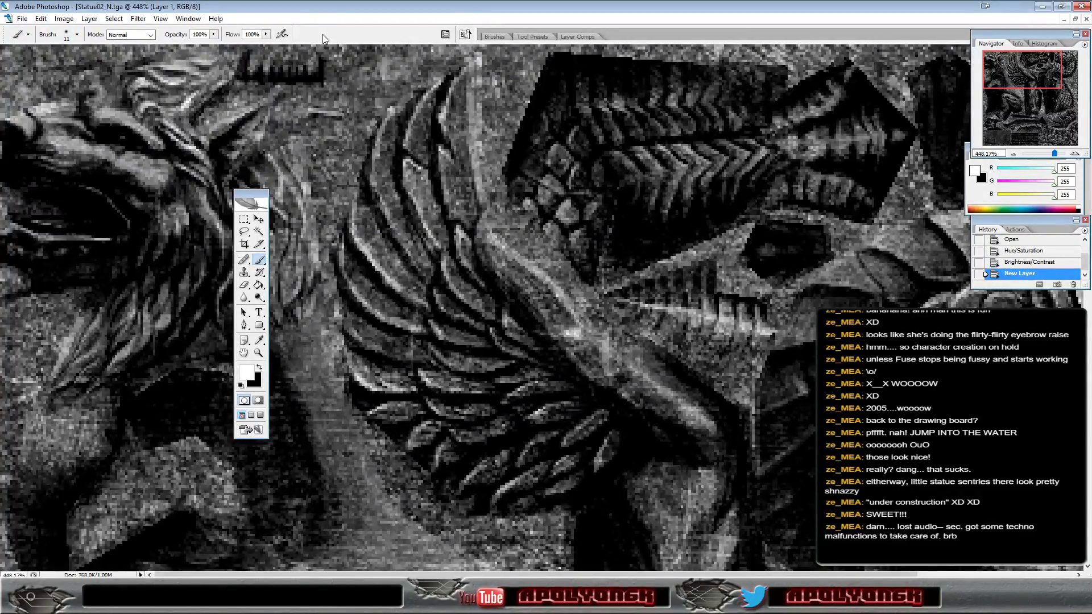
Dab white glows onto the left and right dragons' eyes, building each up with three dabs
click(121, 136)
click(121, 137)
click(121, 136)
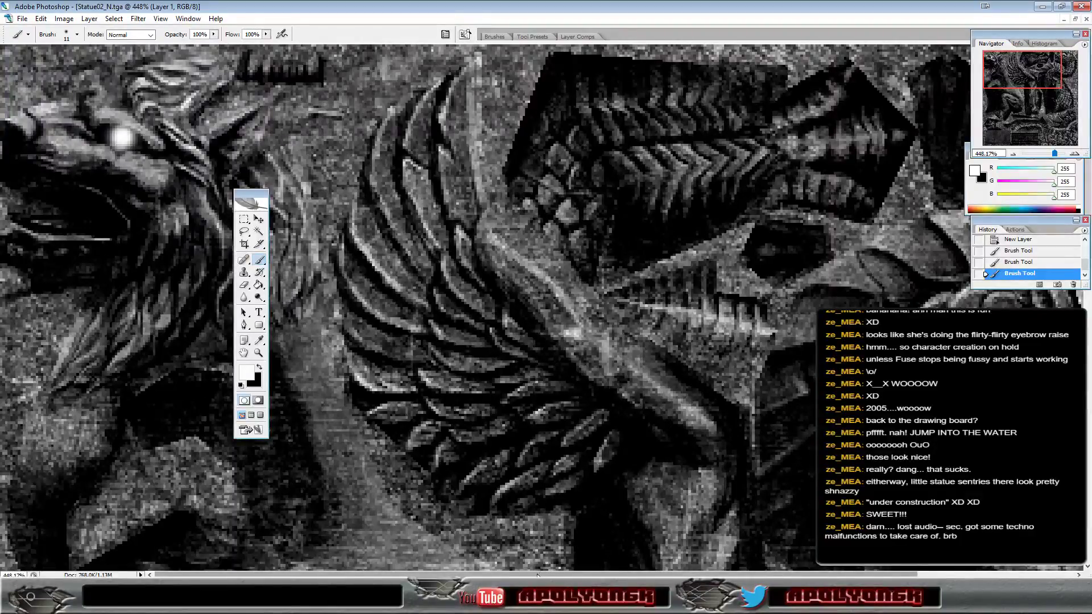
drag(538, 576, 695, 576)
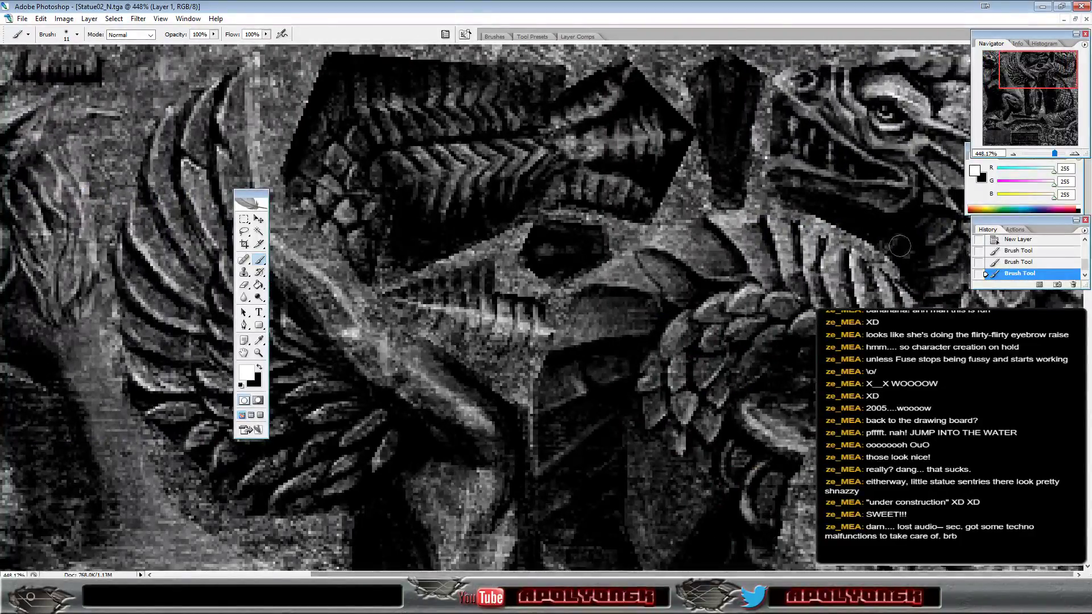
click(886, 108)
click(886, 108)
click(886, 108)
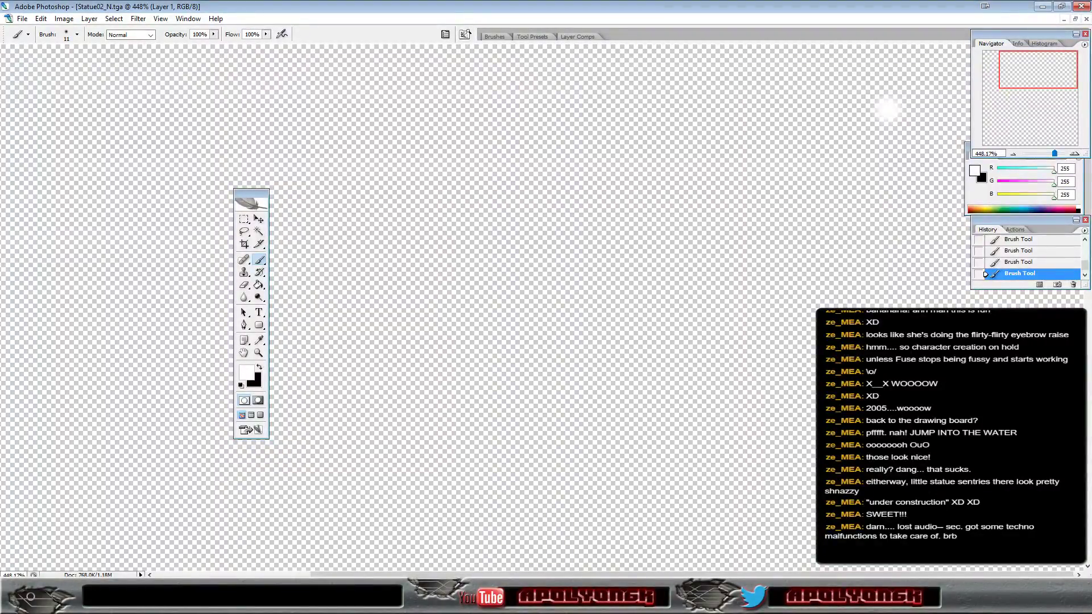
Create Layer 2 beneath the glow layer and fill it with black using the Paint Bucket
key(ctrl+shift+alt+n)
key(ctrl+bracketleft)
key(ctrl+bracketright)
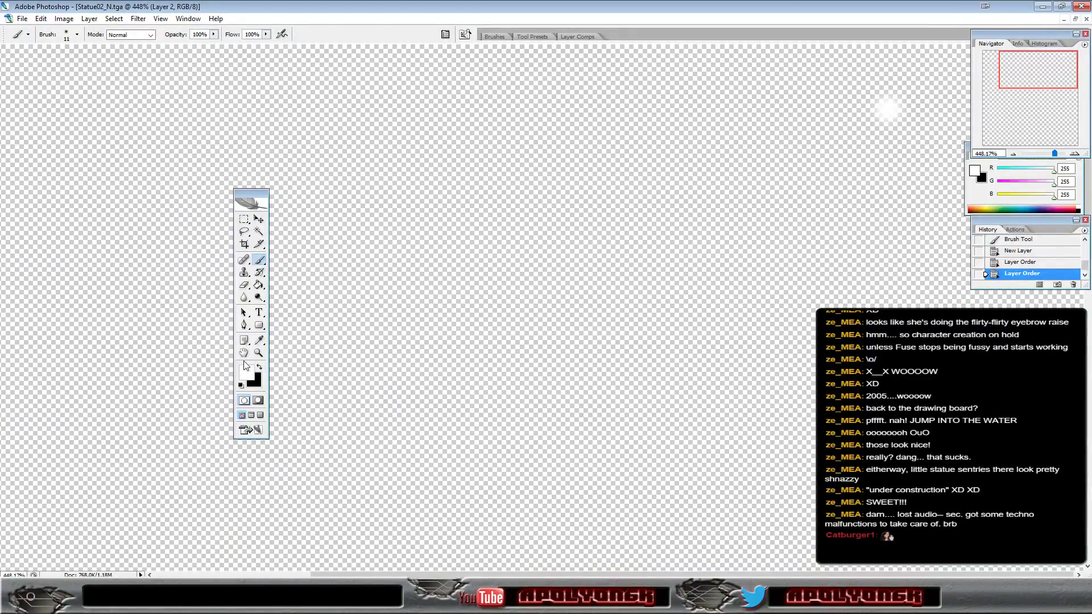
click(258, 287)
click(259, 367)
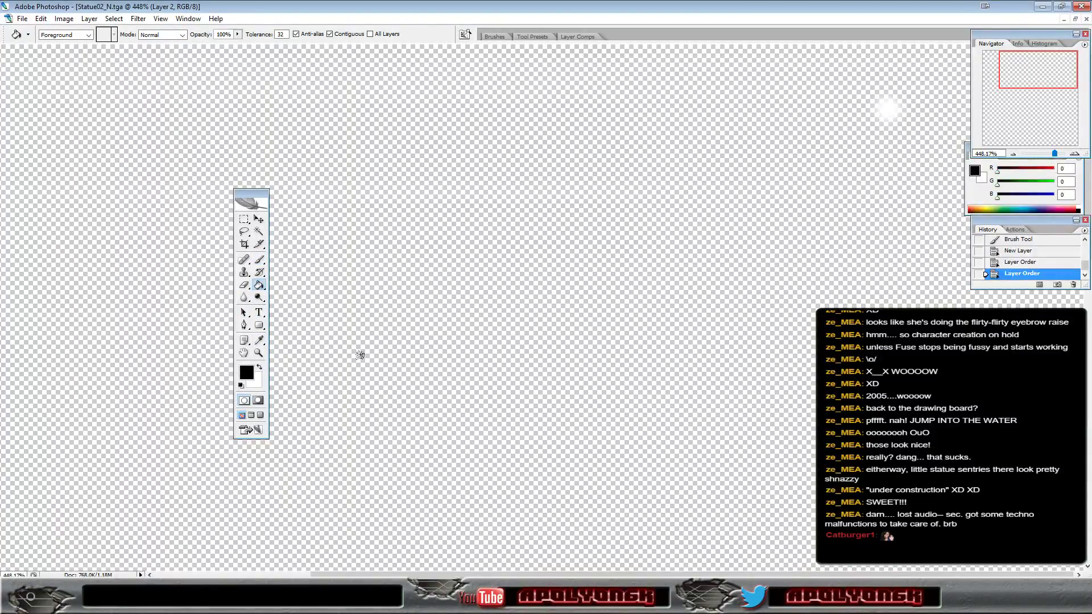
click(378, 362)
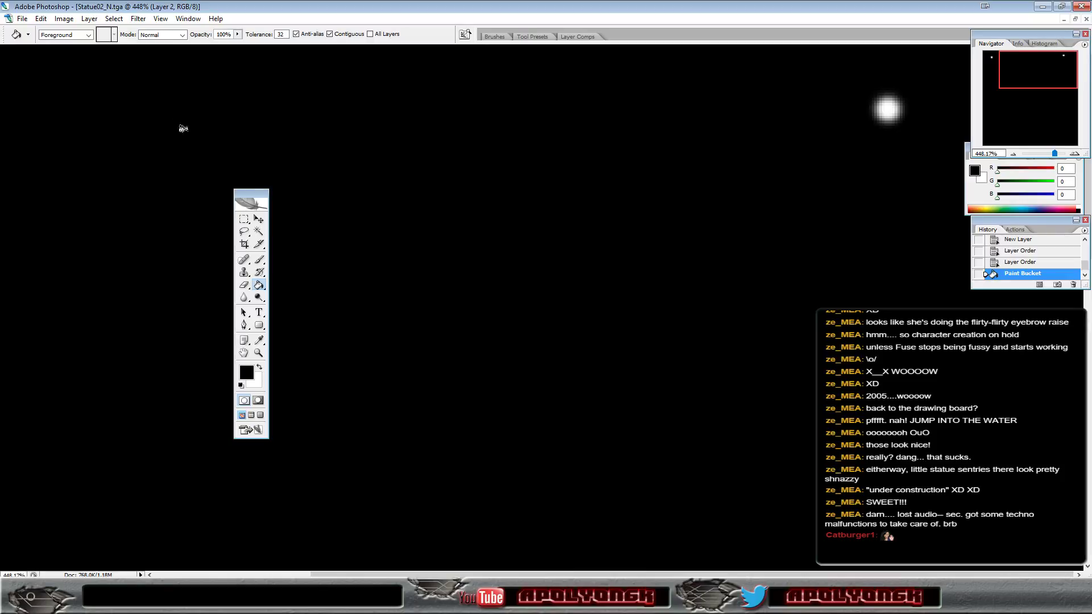
click(23, 18)
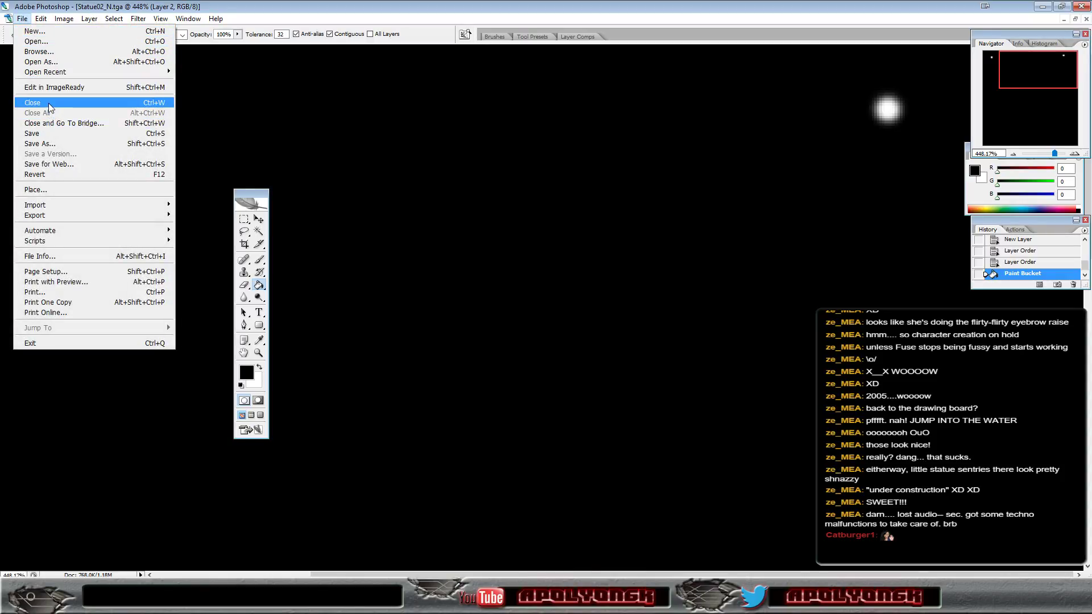
Save As Targa, renaming the file to Statue02_E.tga, with 32 bits/pixel
click(53, 145)
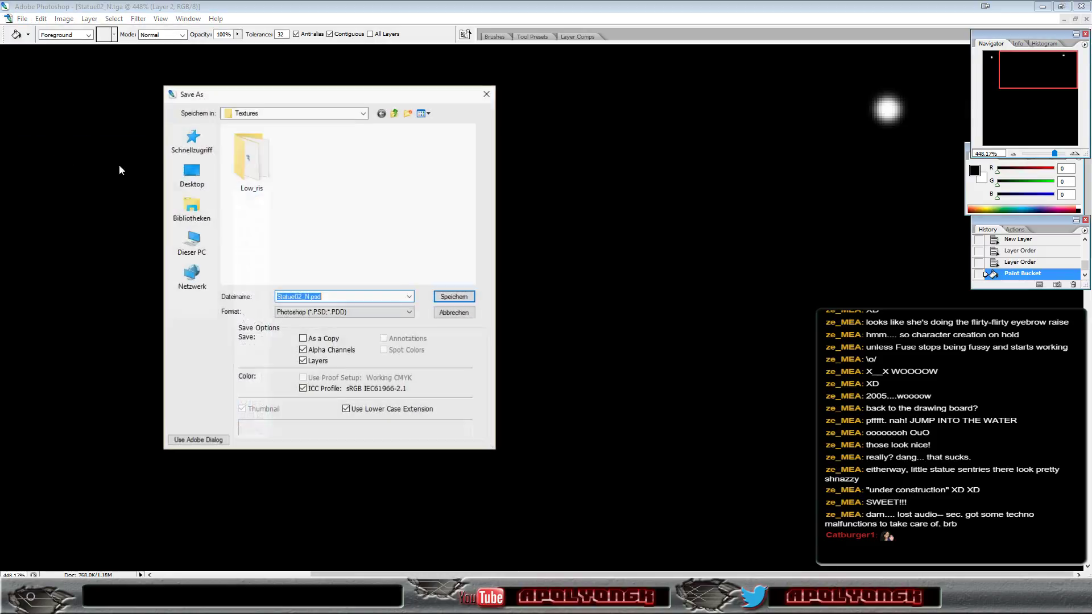
click(324, 313)
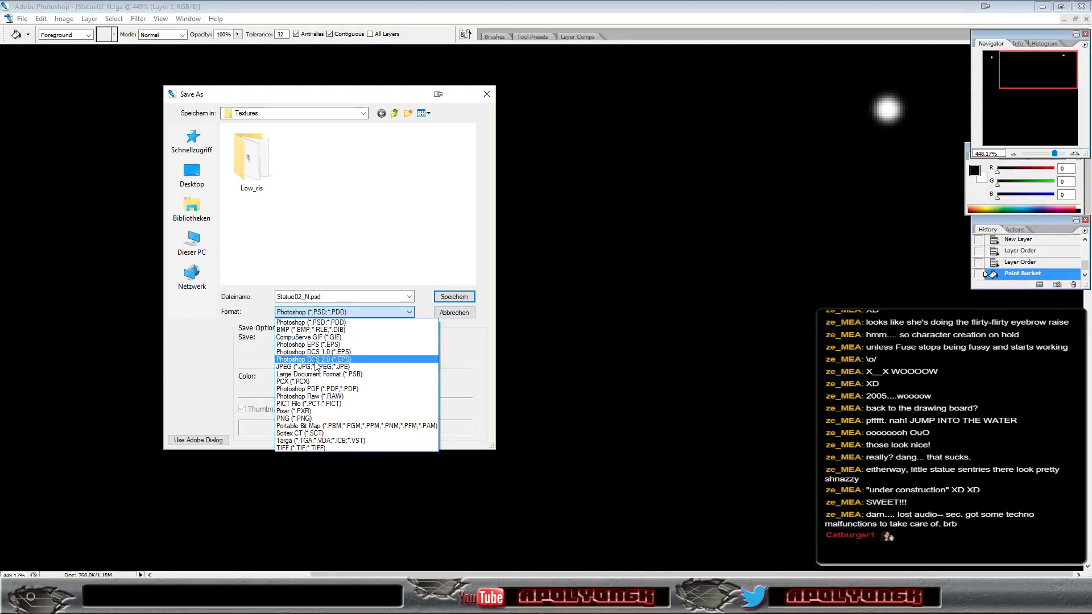
click(332, 441)
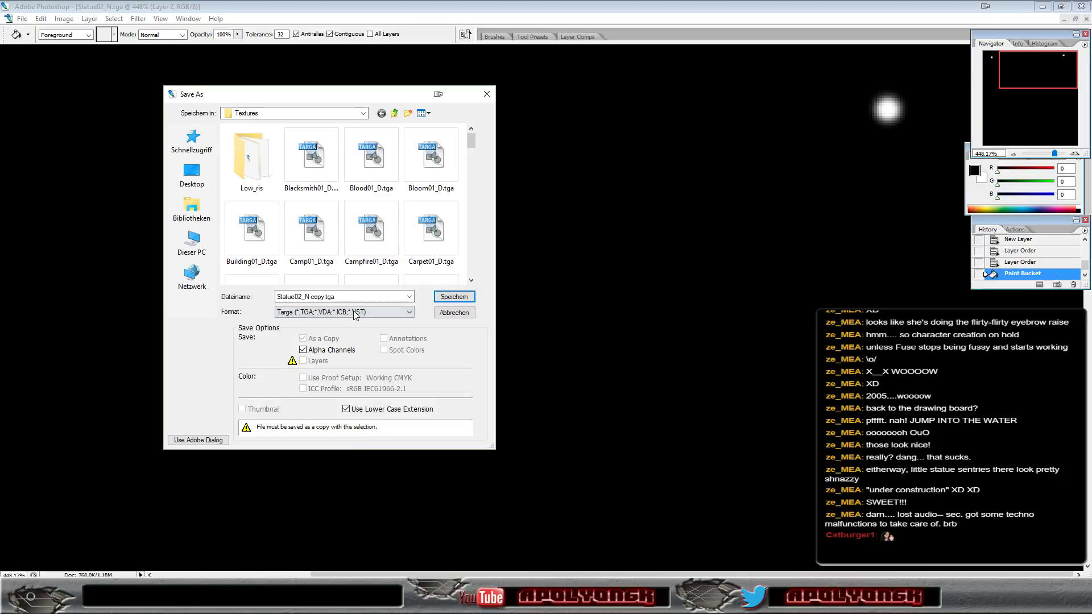
triple_click(306, 298)
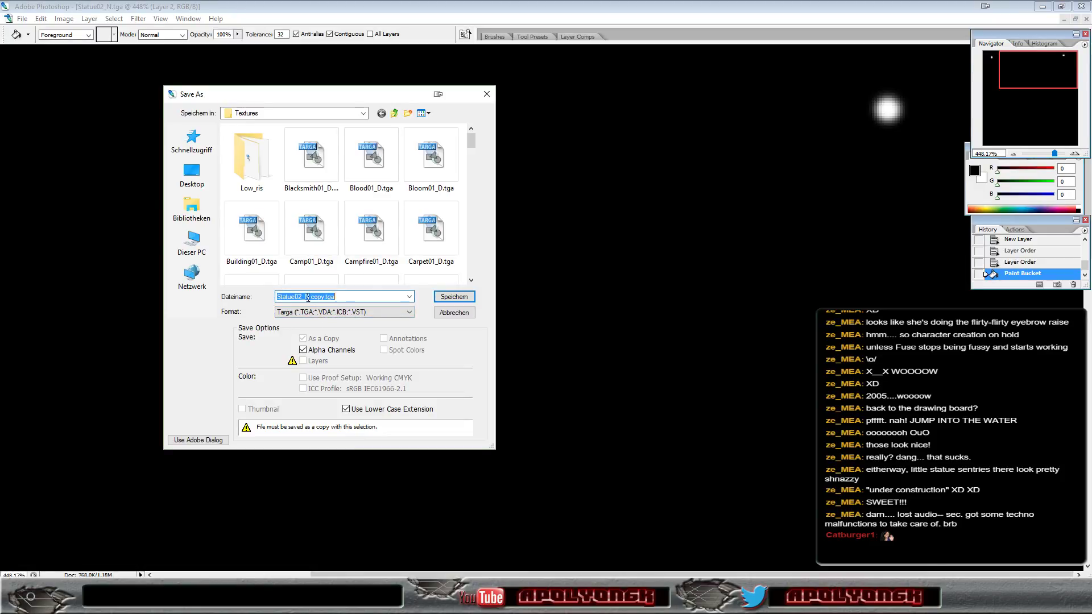
click(307, 297)
drag(323, 297, 324, 296)
text(E)
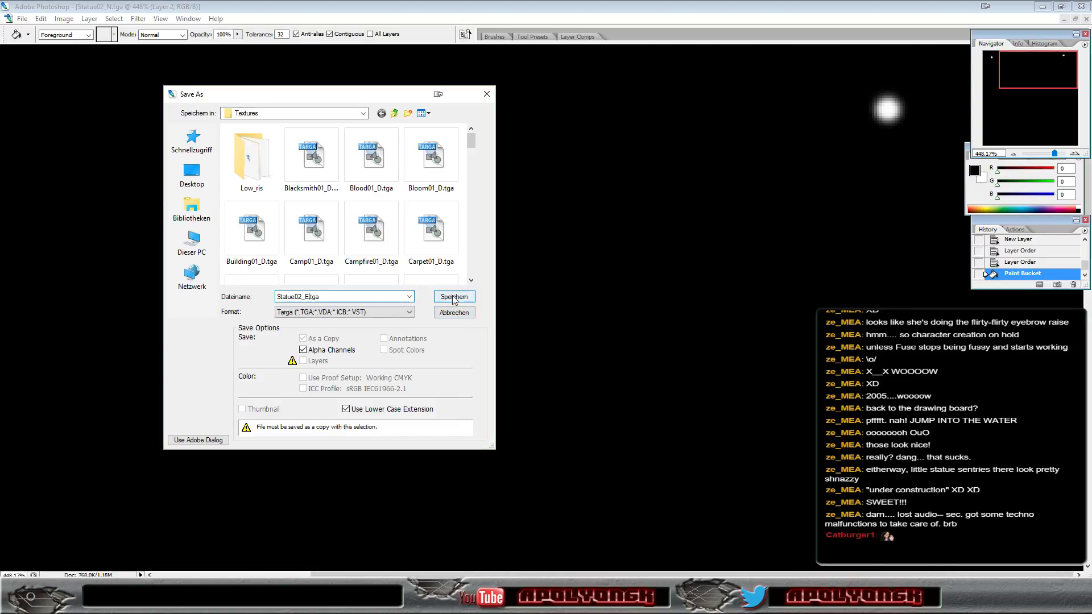
click(453, 297)
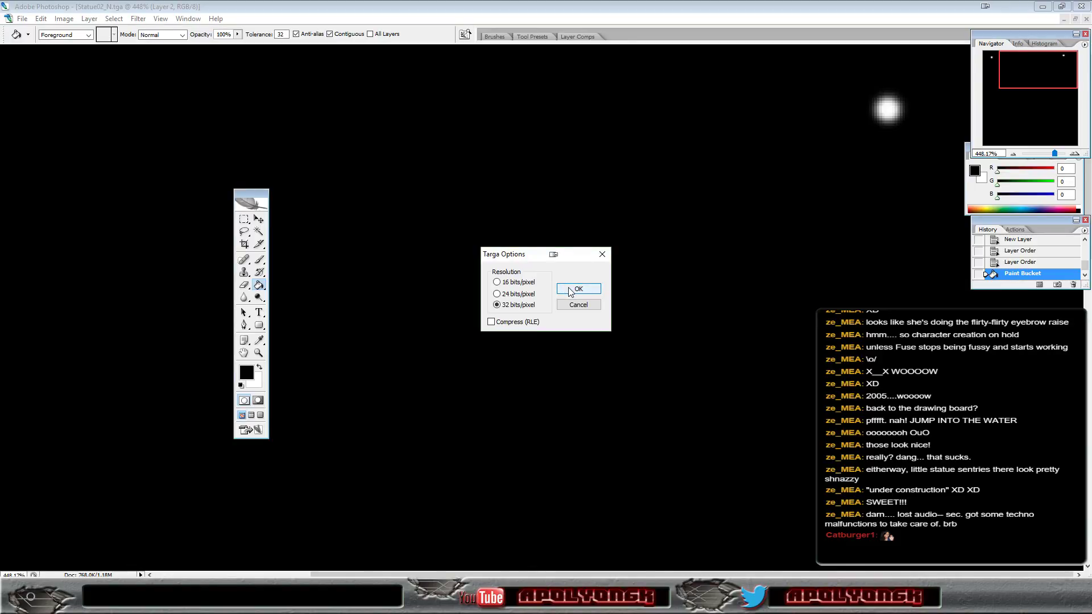
click(571, 292)
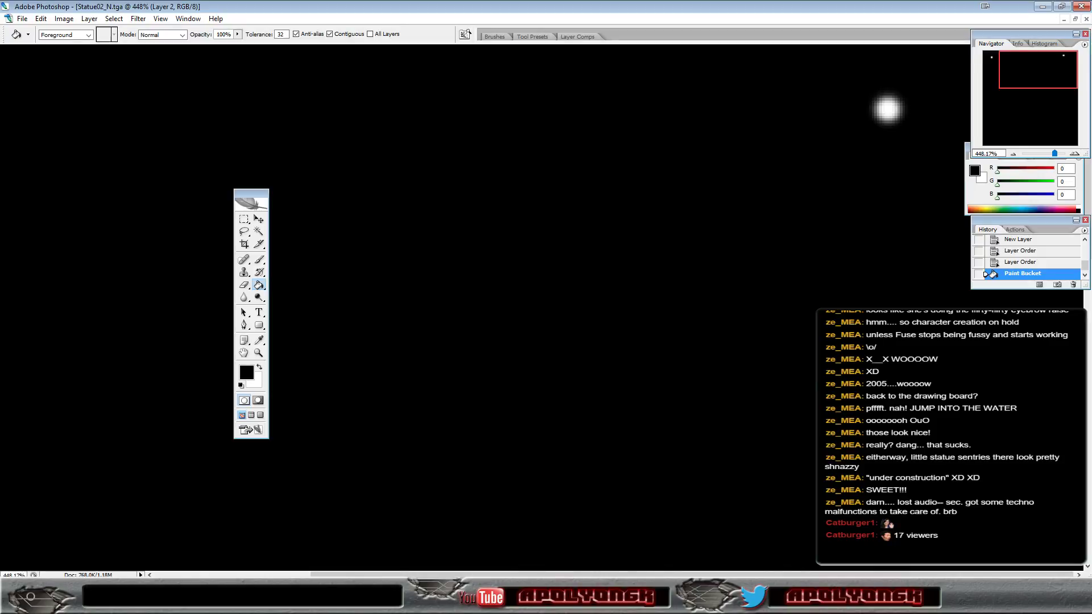
Drag Statue02_E from the Project Textures folder onto the Statue02 material's Emission slot
mouse_move(170, 602)
click(170, 546)
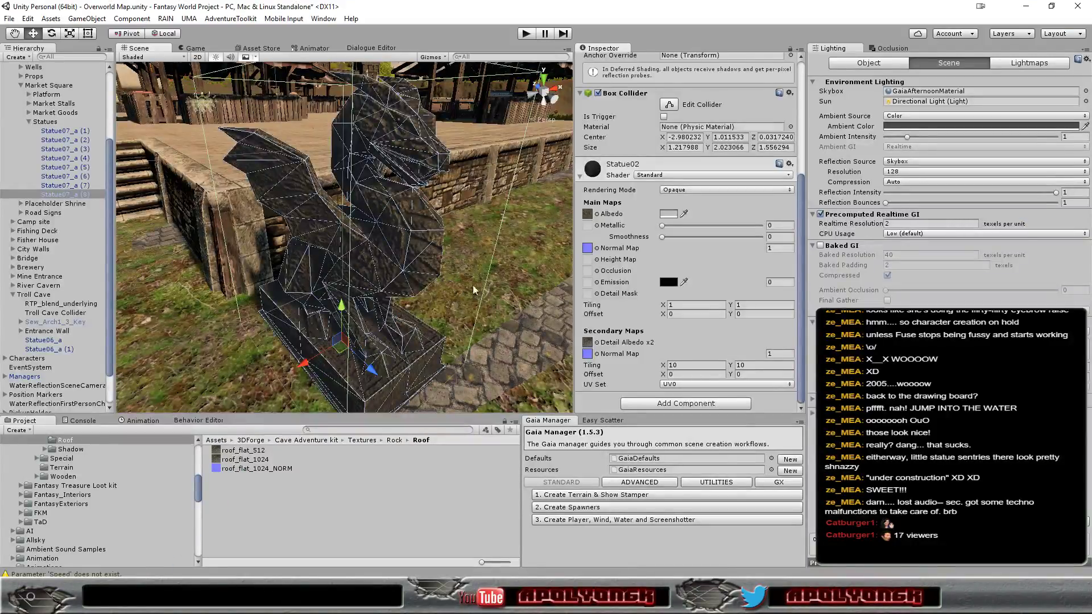
click(588, 248)
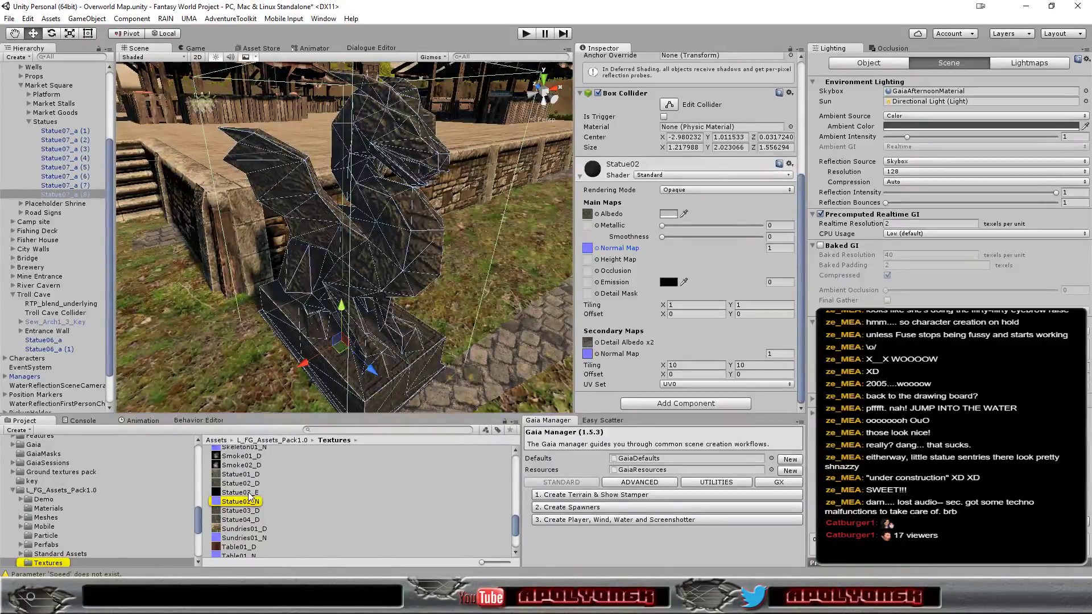
drag(250, 493, 588, 282)
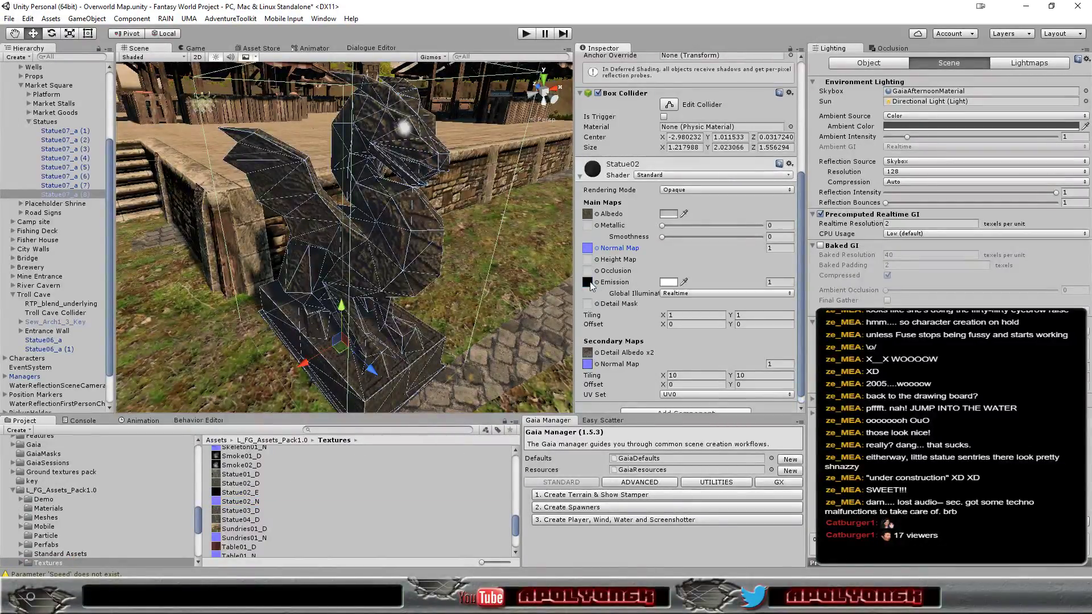
Pick the orange FFB100 emission colour preset and raise the emission intensity toward 5
click(669, 282)
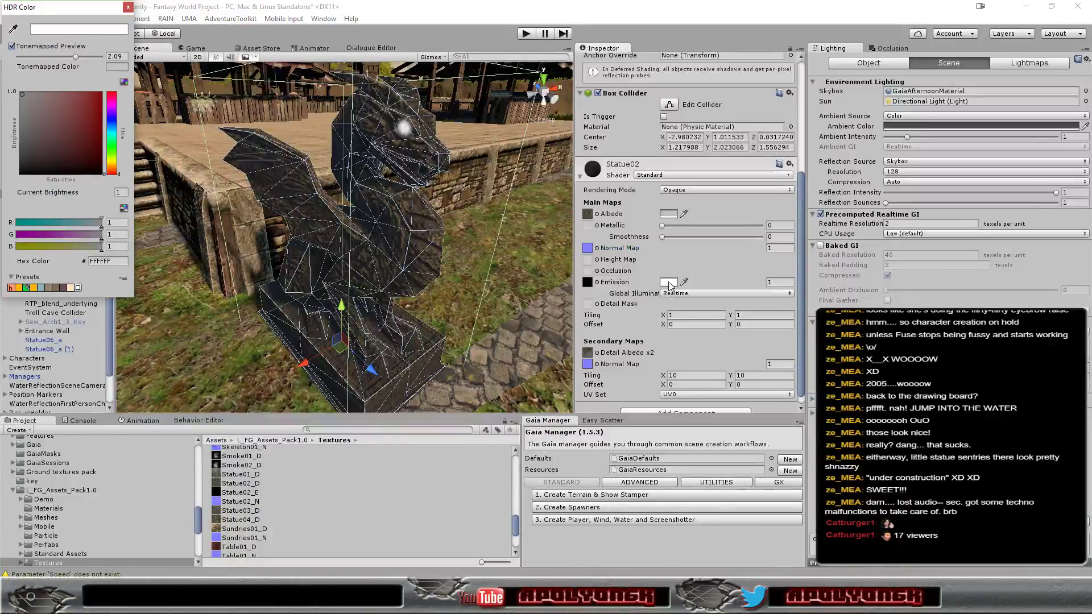
click(113, 163)
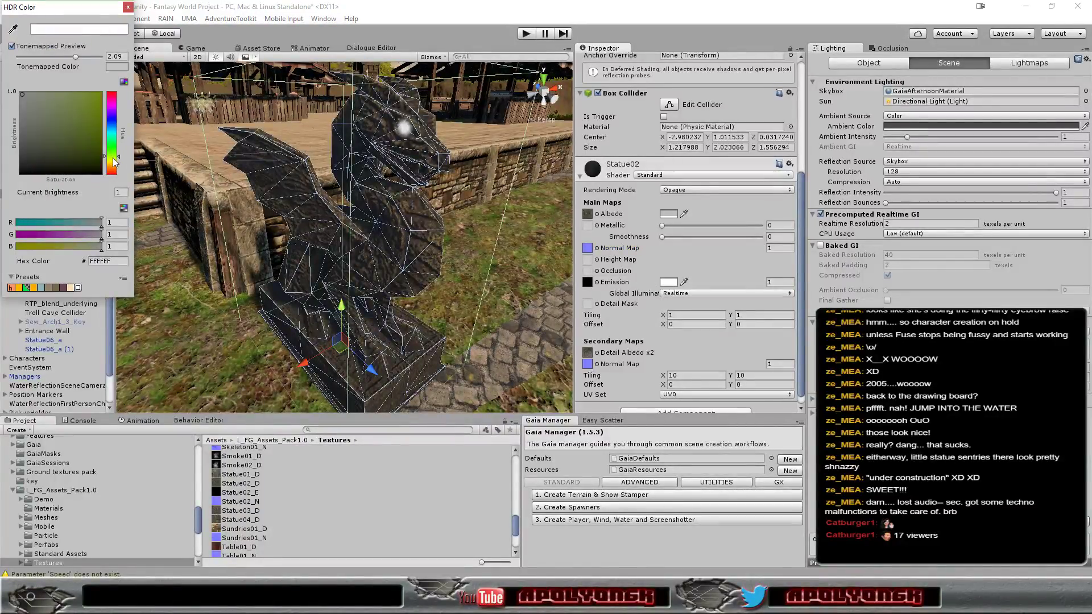
click(34, 288)
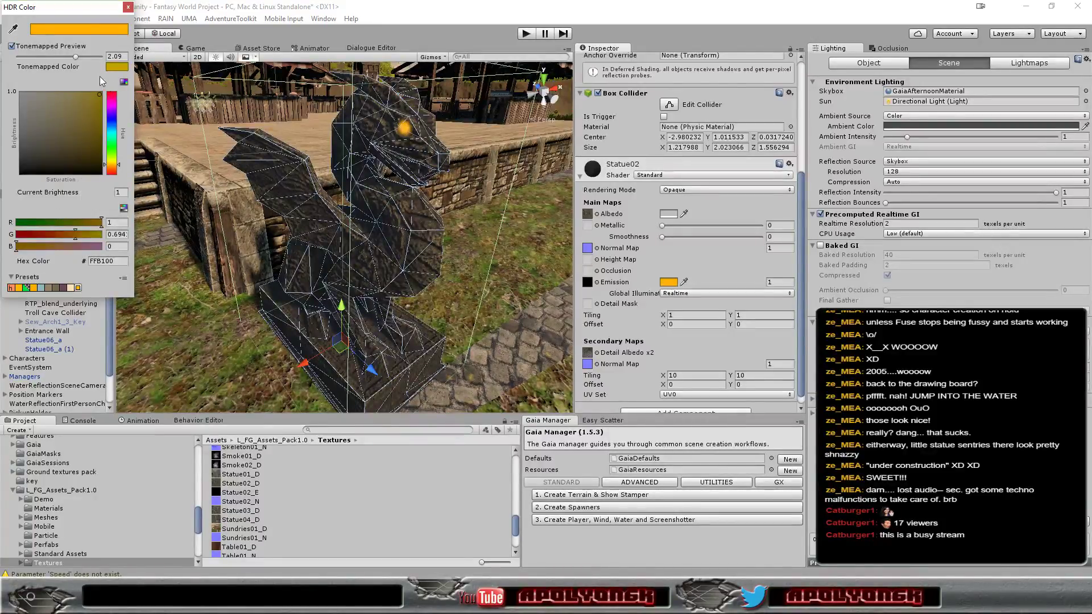
click(128, 8)
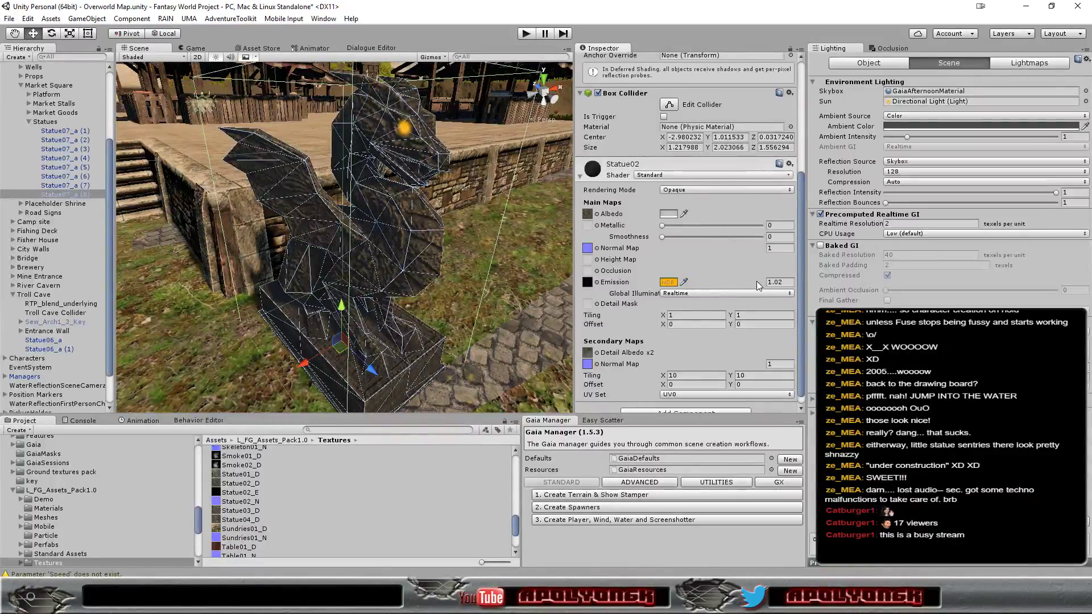
drag(757, 284, 828, 288)
mouse_move(930, 287)
mouse_down()
mouse_move(958, 287)
mouse_move(416, 300)
mouse_up()
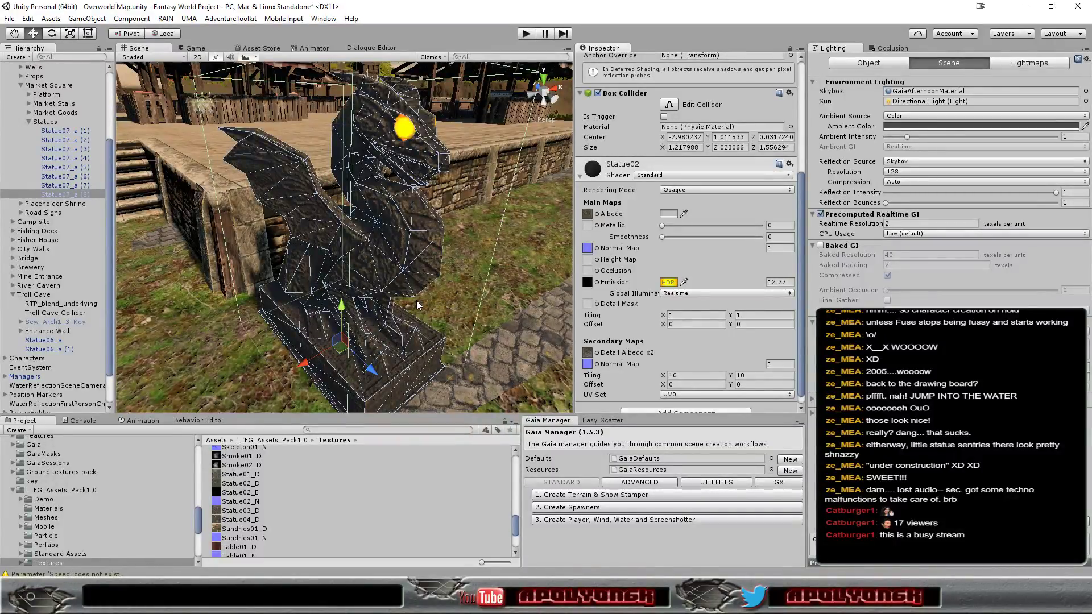
click(790, 282)
Type 3 into Statue02's emission intensity, then press Play to run the game
scroll(532, 248, down, 3)
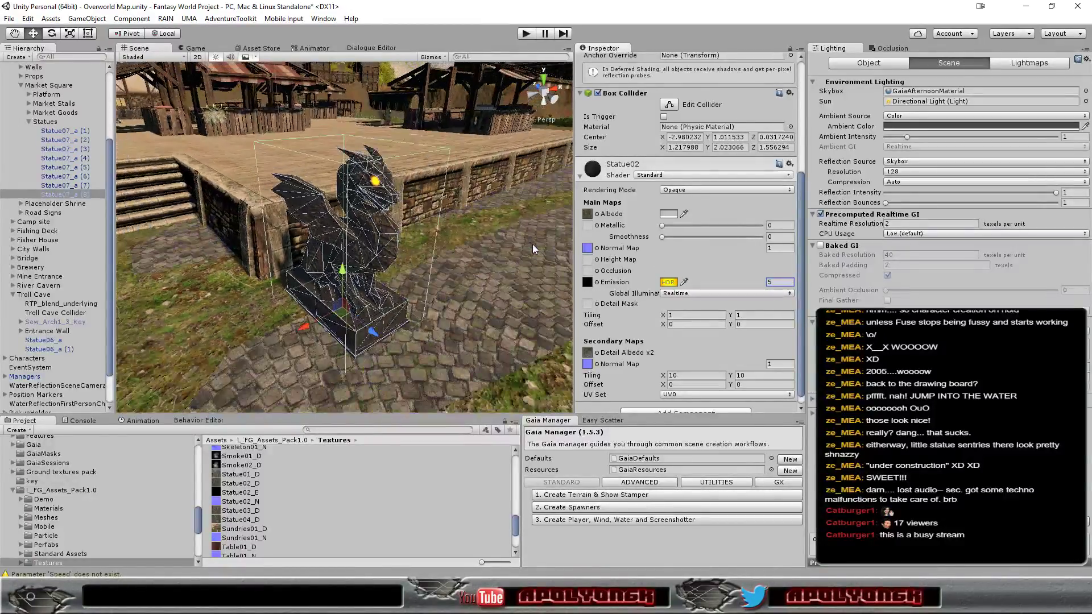
scroll(490, 265, down, 3)
scroll(462, 287, down, 3)
scroll(462, 287, down, 2)
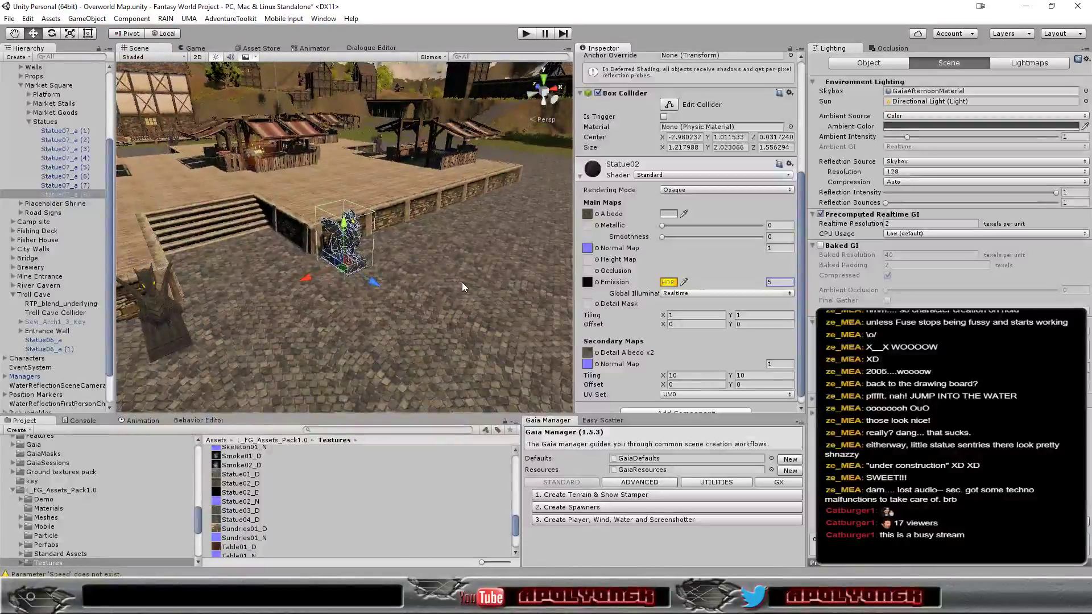
mouse_move(361, 332)
alt+mouse_down()
mouse_move(317, 337)
mouse_move(394, 278)
alt+mouse_up()
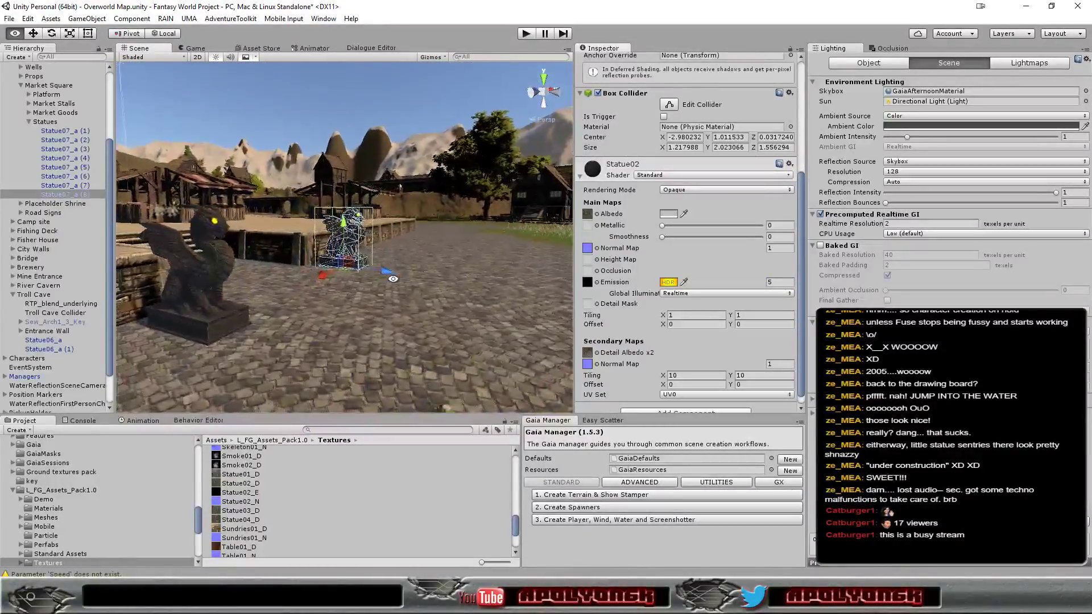
click(775, 283)
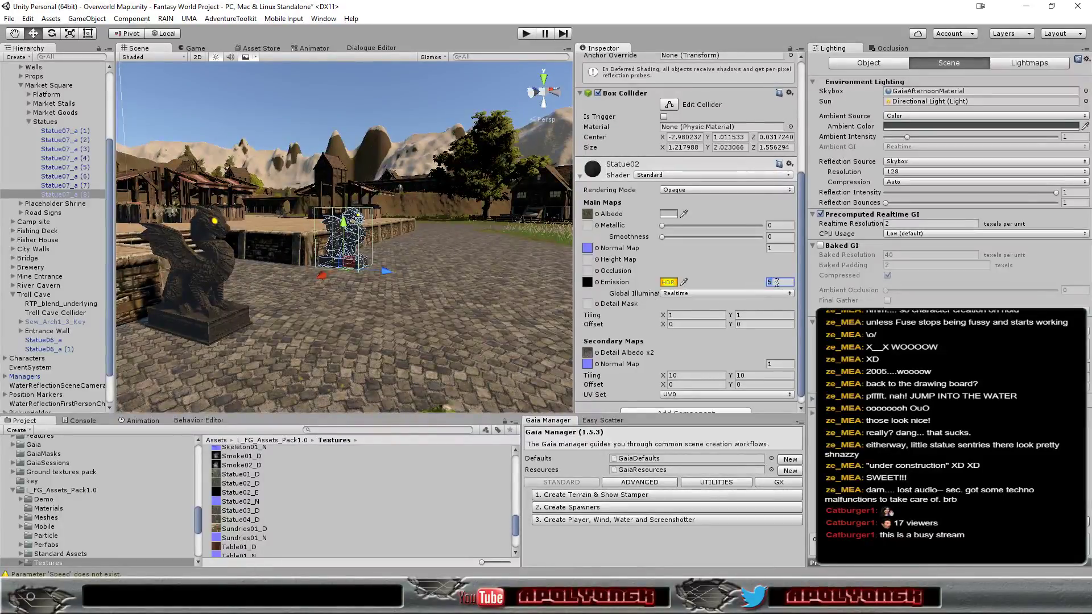
text(3)
click(526, 34)
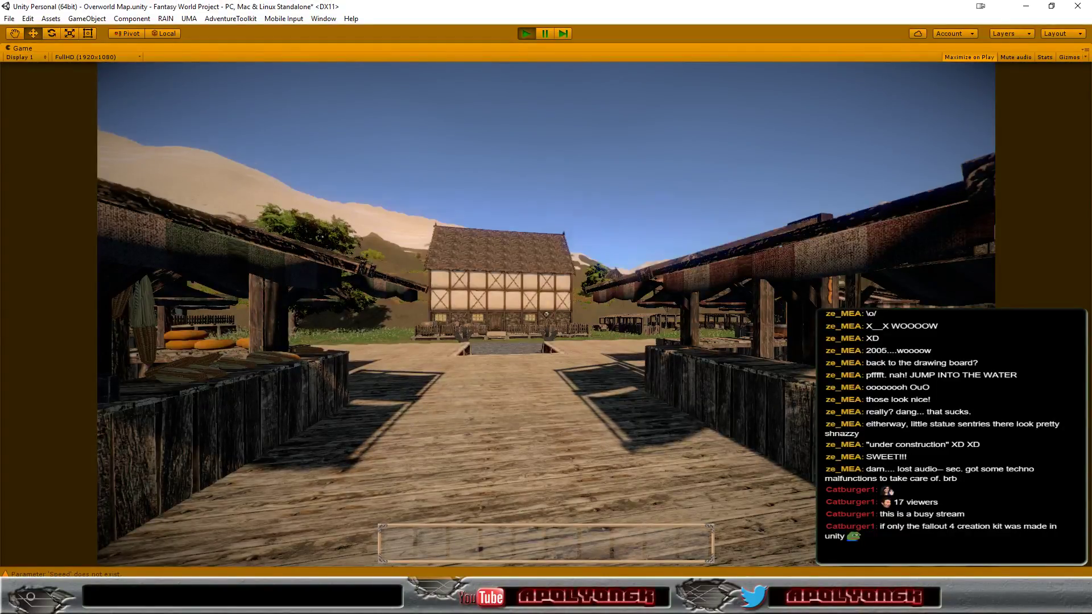
Walk along the pier, circle the first glowing dragon statue, then head toward the stairs
key(w)
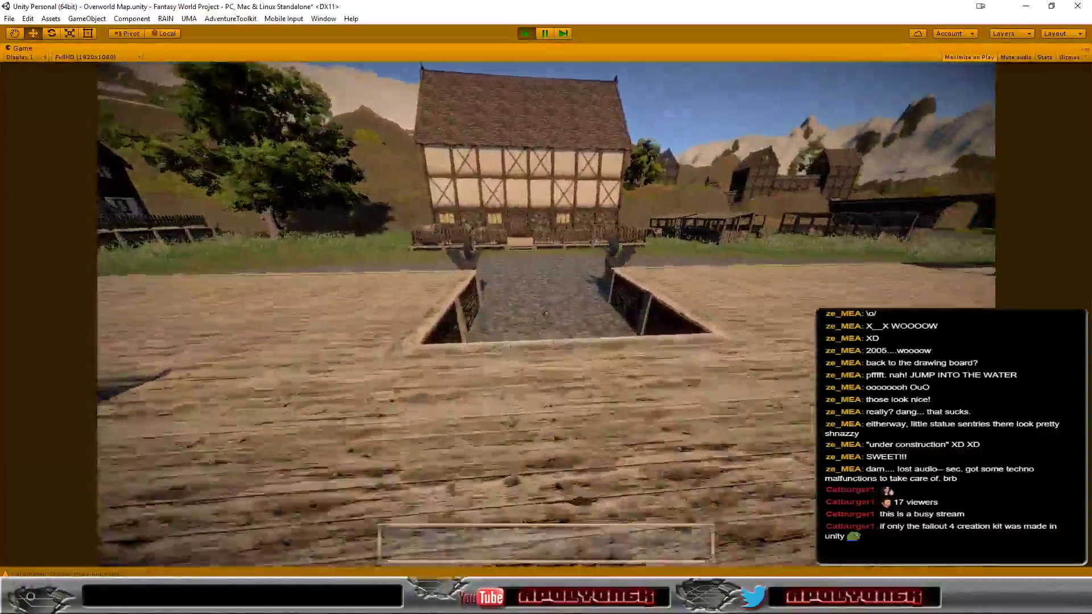
key(w)
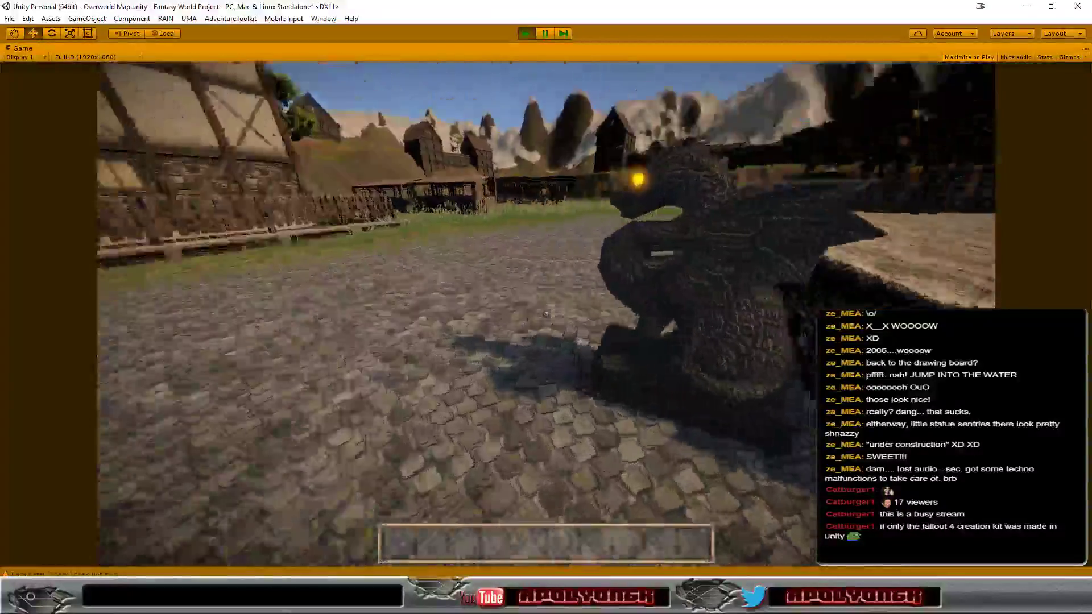
key(w)
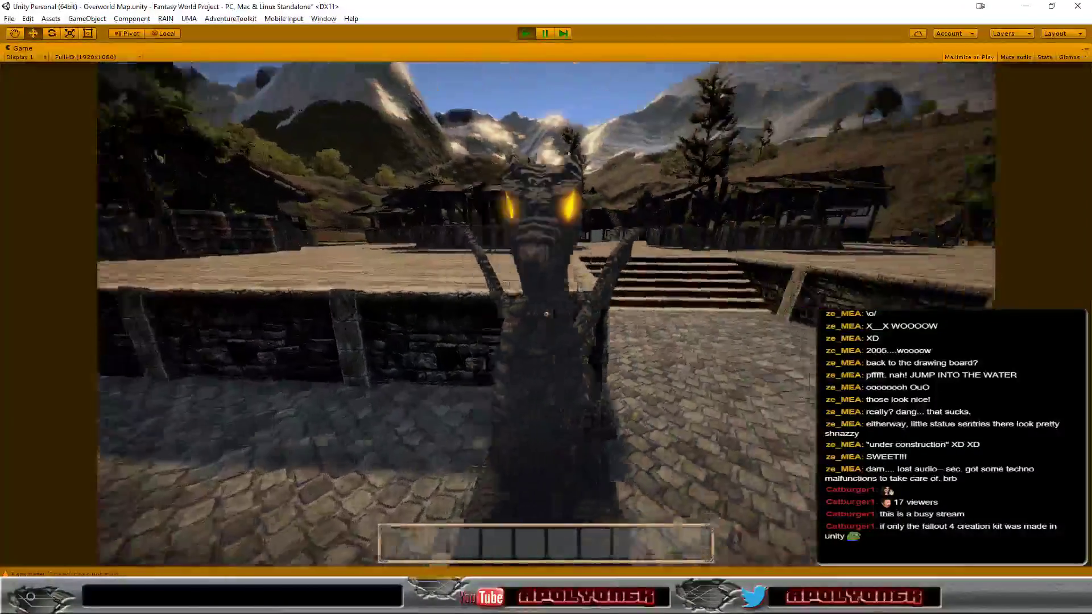
key(w)
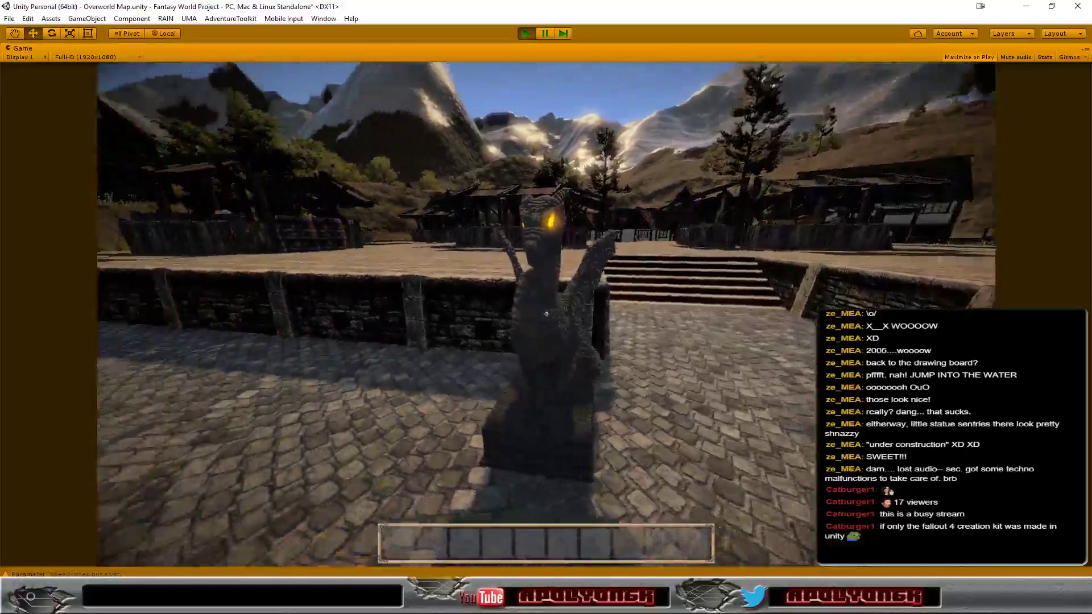
key(w)
key(w)
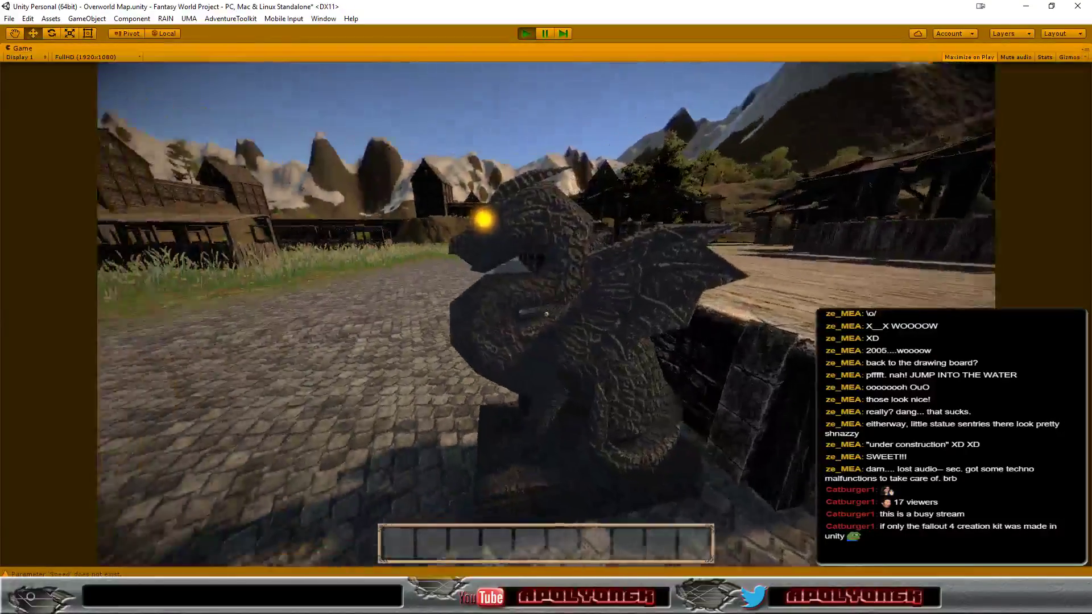
key(w)
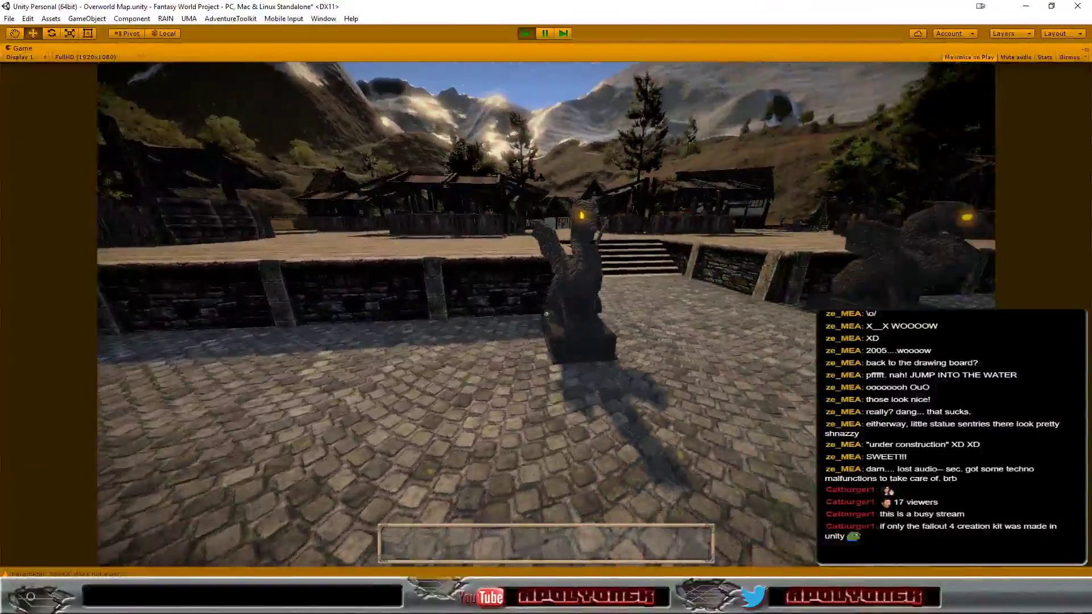
key(w)
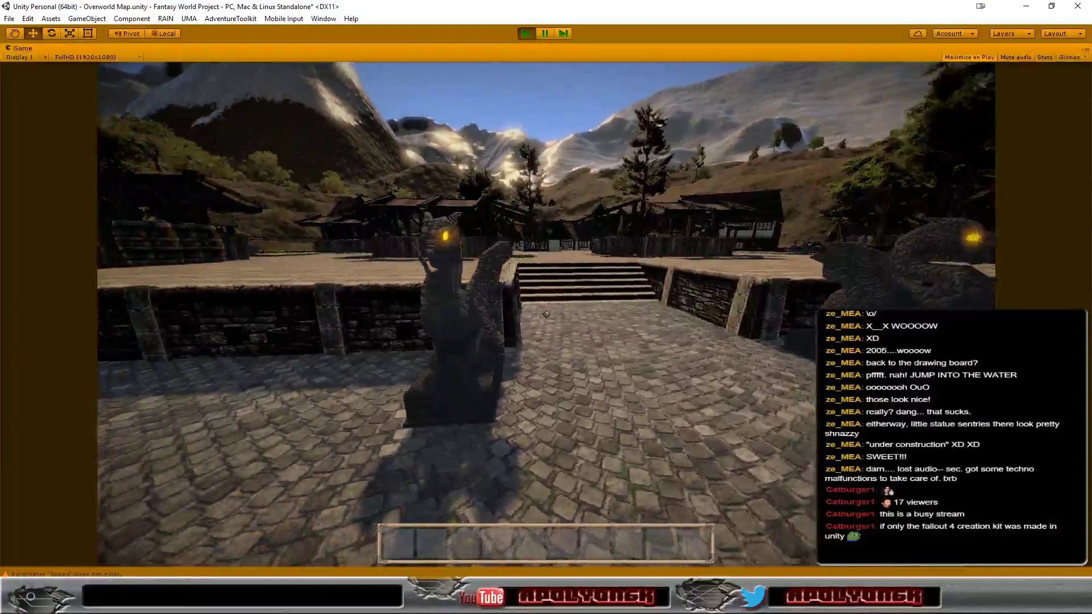
key(w)
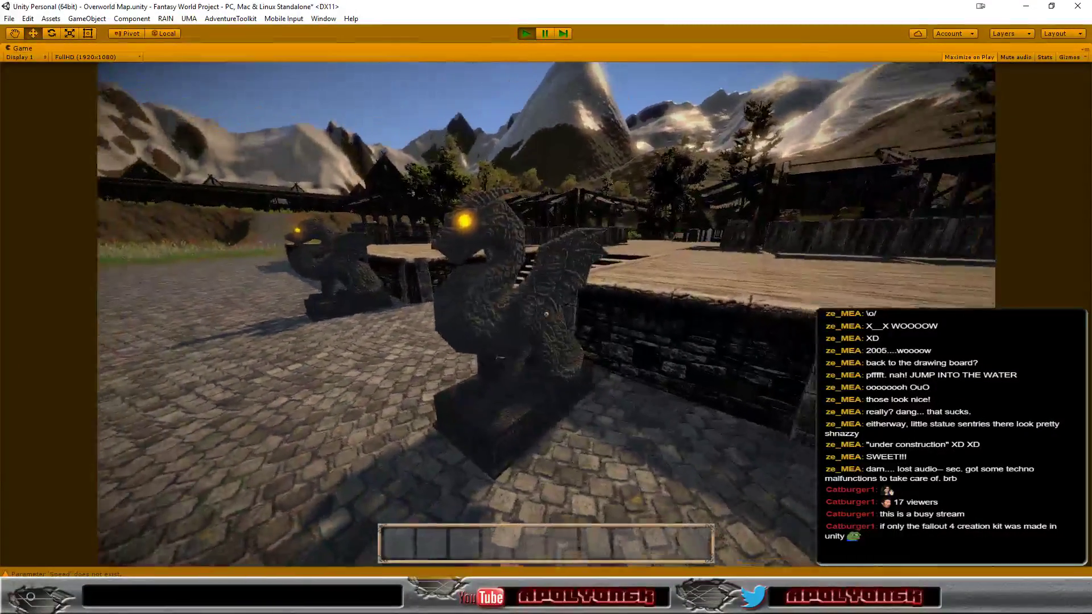
Climb the wooden platform, view both statues flanking the steps, and step onto the cobblestone road
key(s)
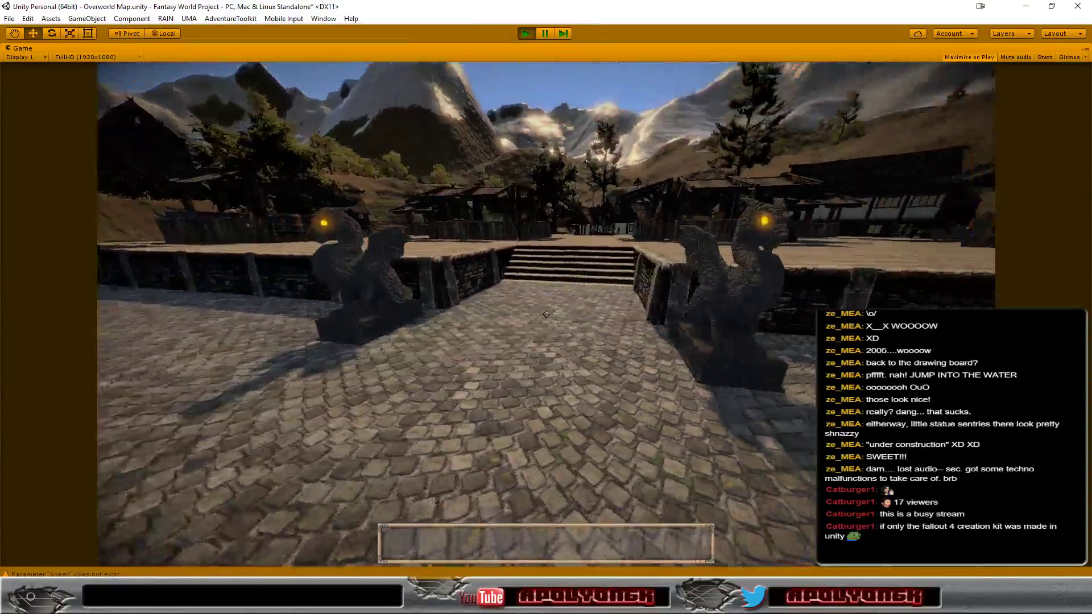
key(d)
key(w)
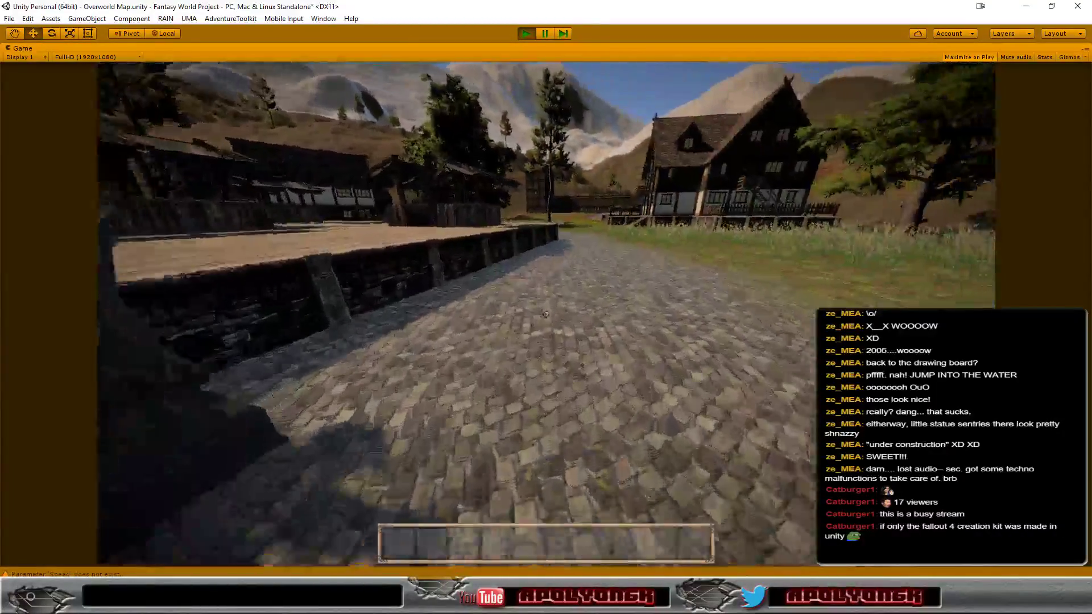
key(w)
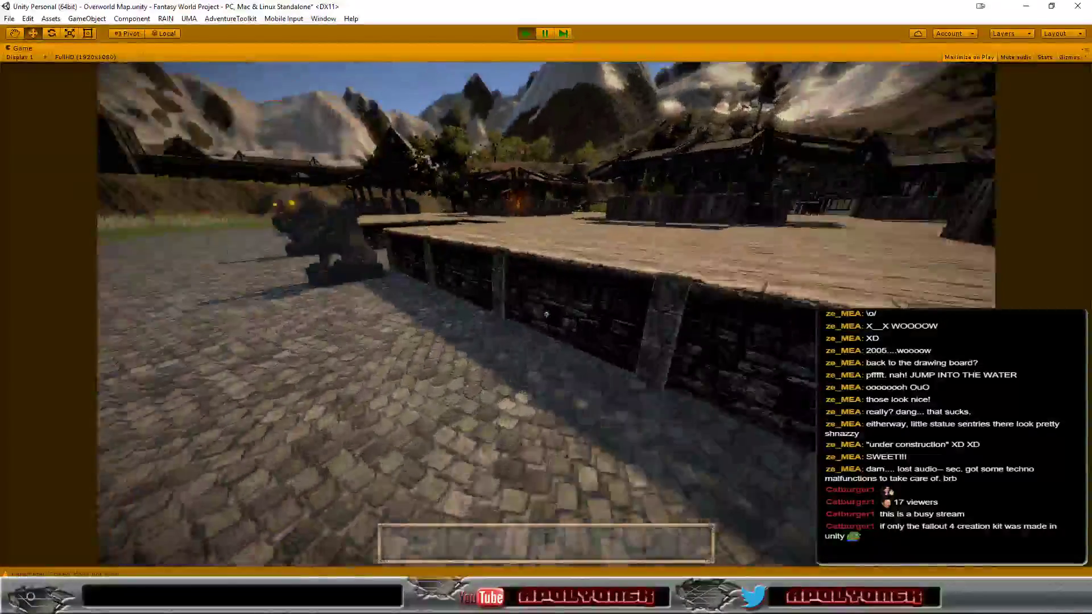
key(space)
key(w)
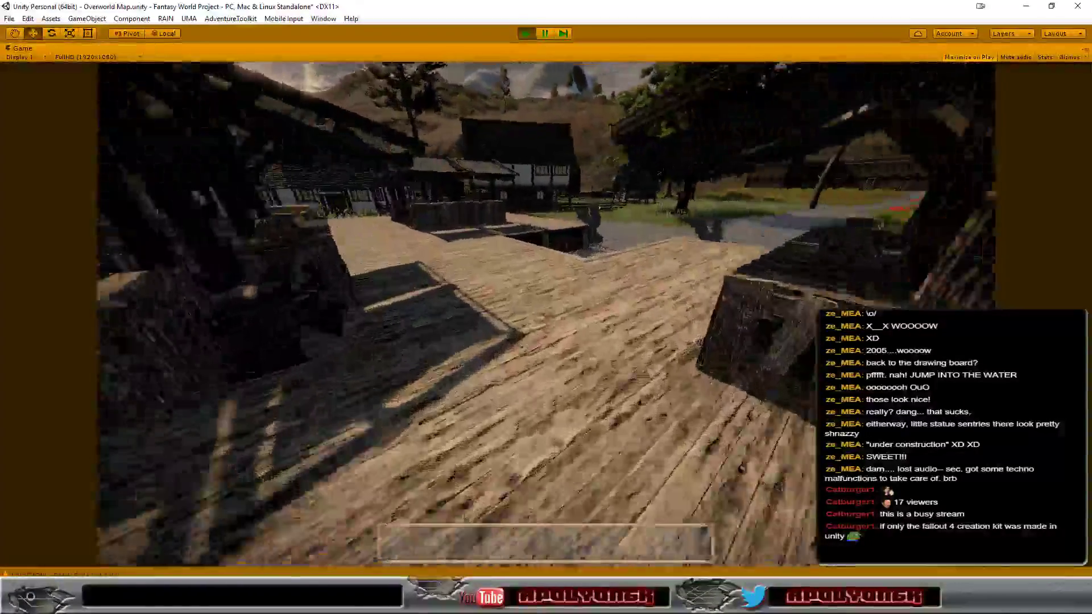
key(w)
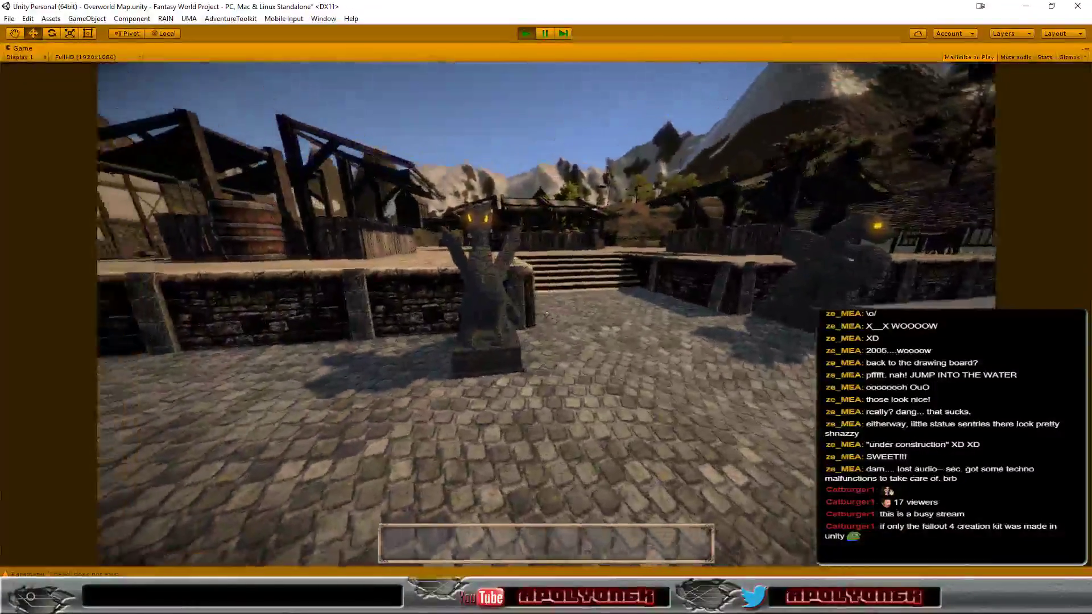
key(s)
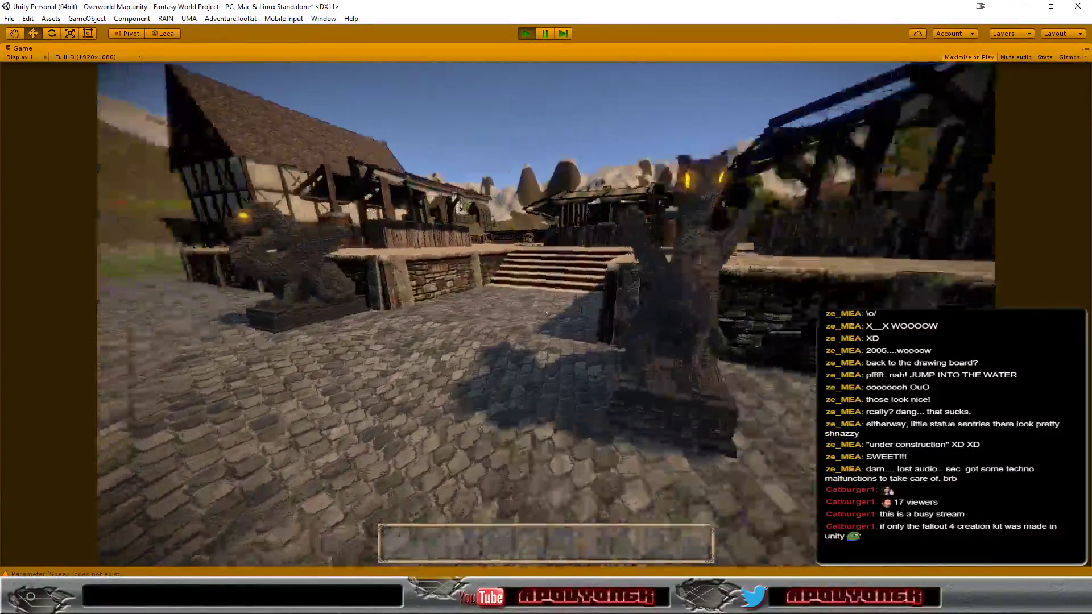
key(w)
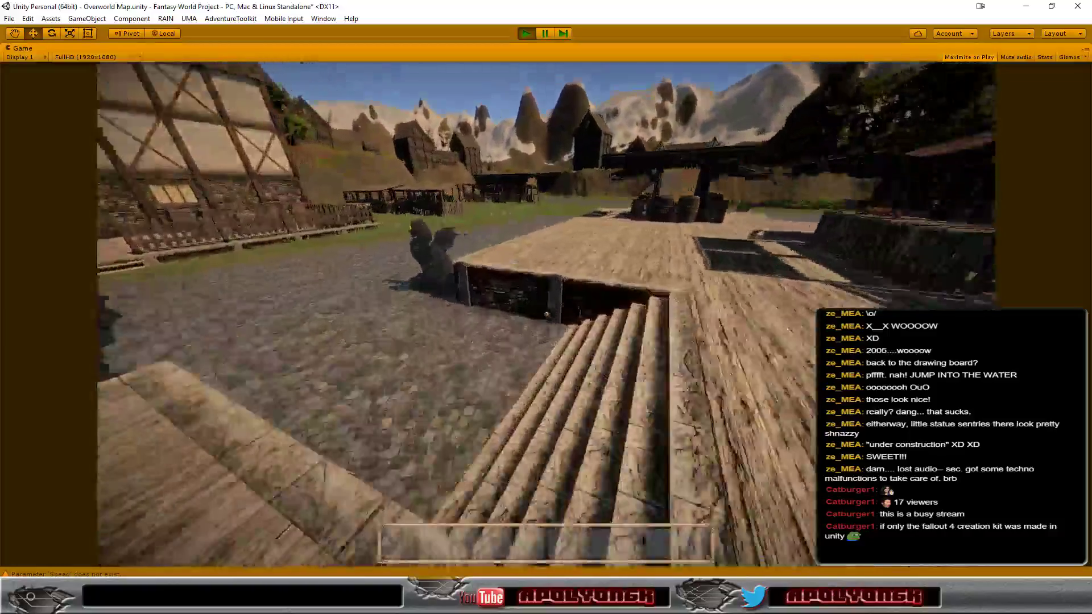
key(w)
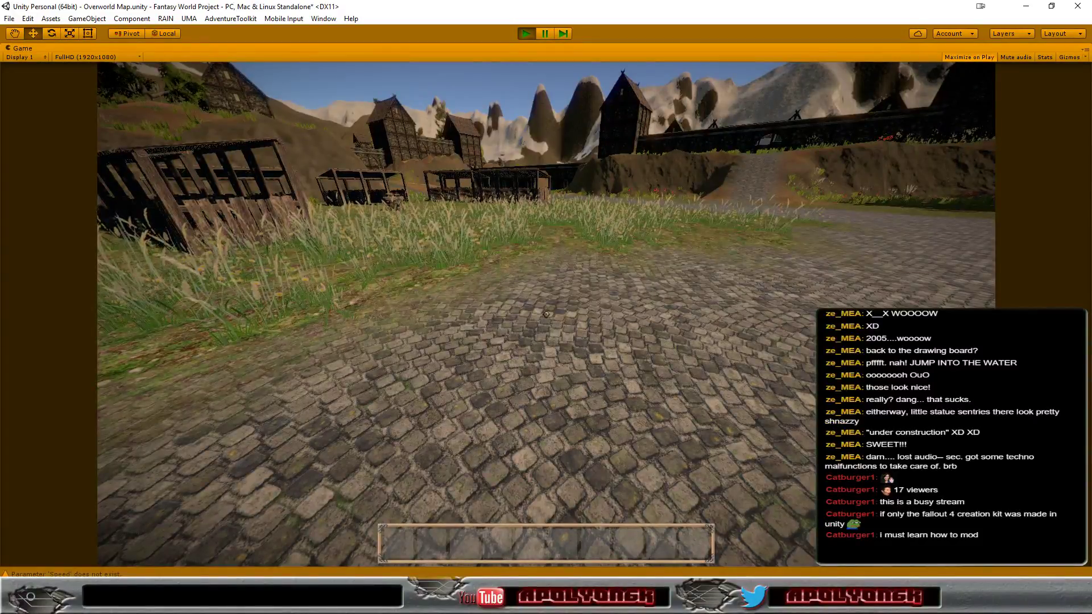
Follow the road through the stone bridge arch and cross the poppy meadow to the lone tree
key(w)
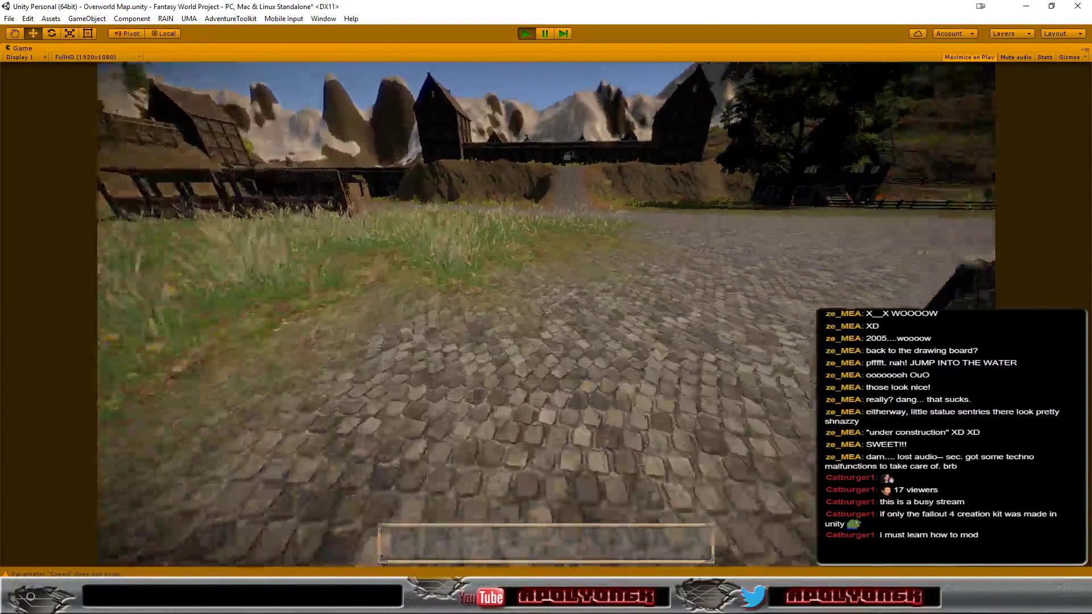
key(w)
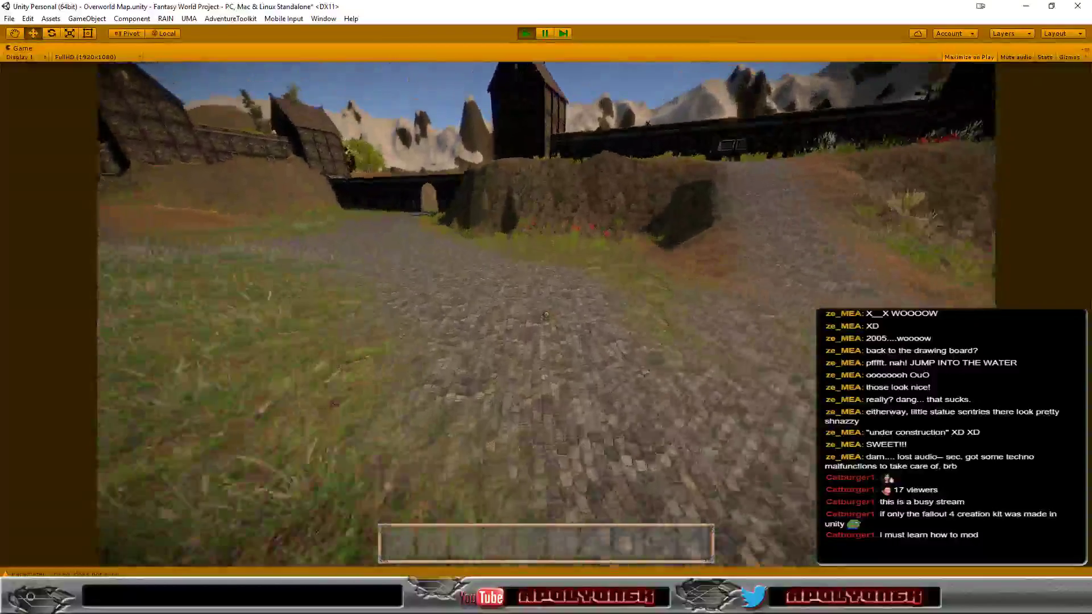
key(w)
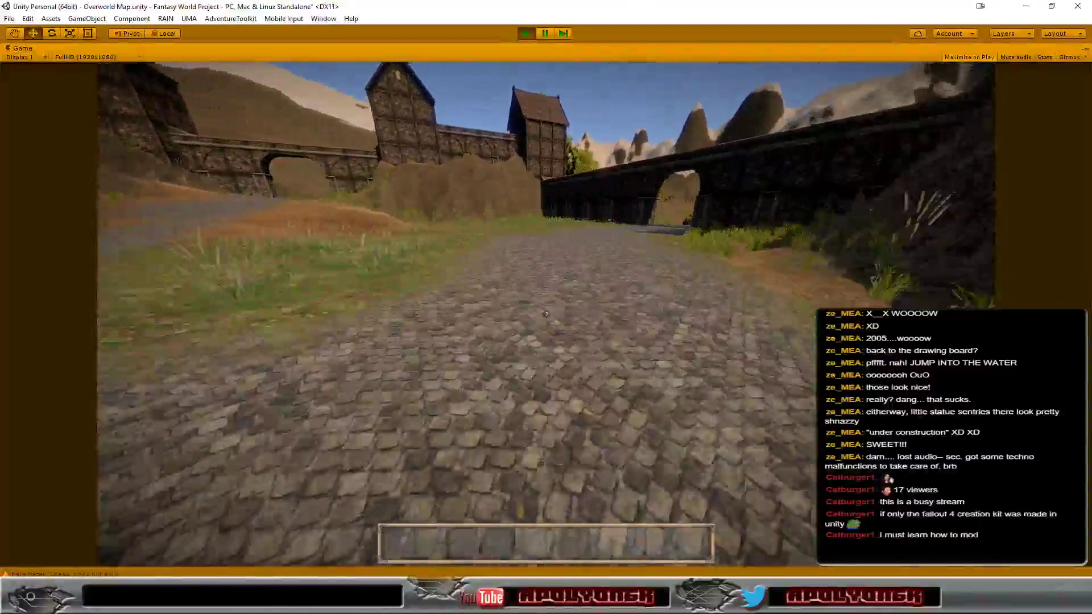
key(w)
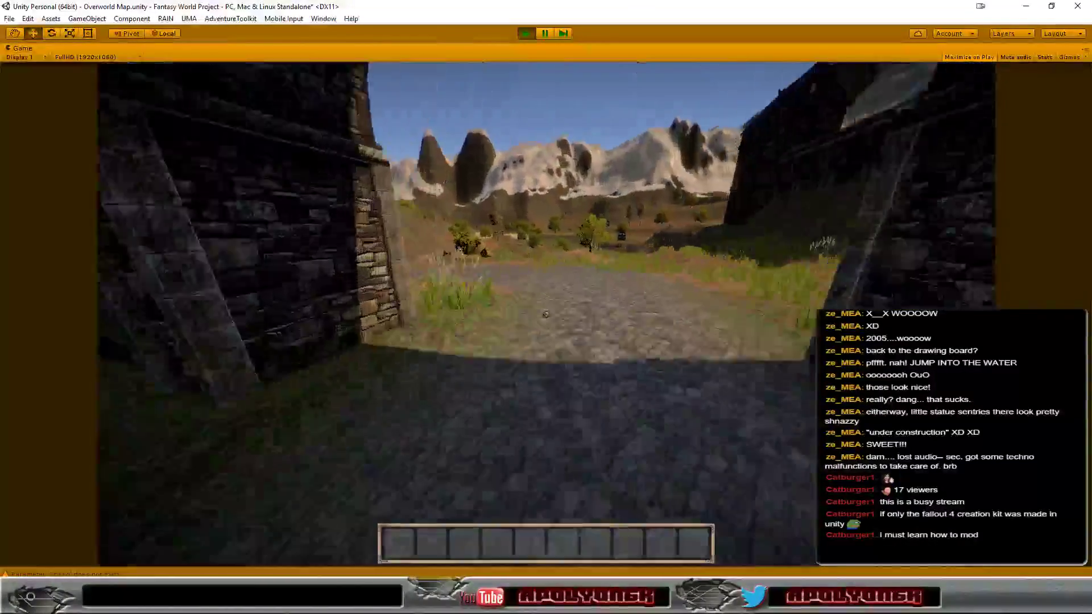
key(w)
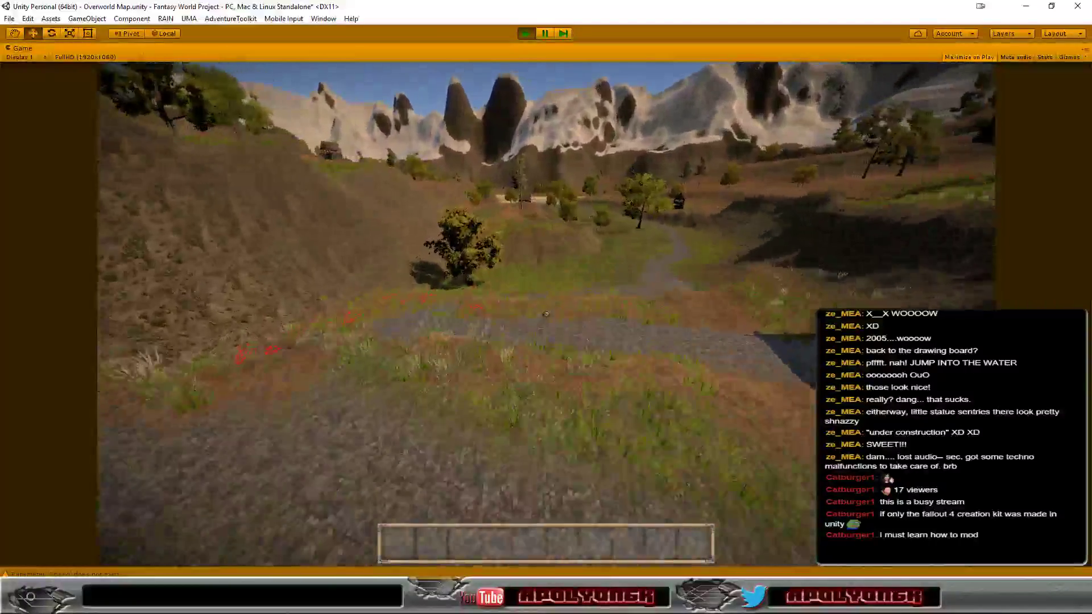
key(w)
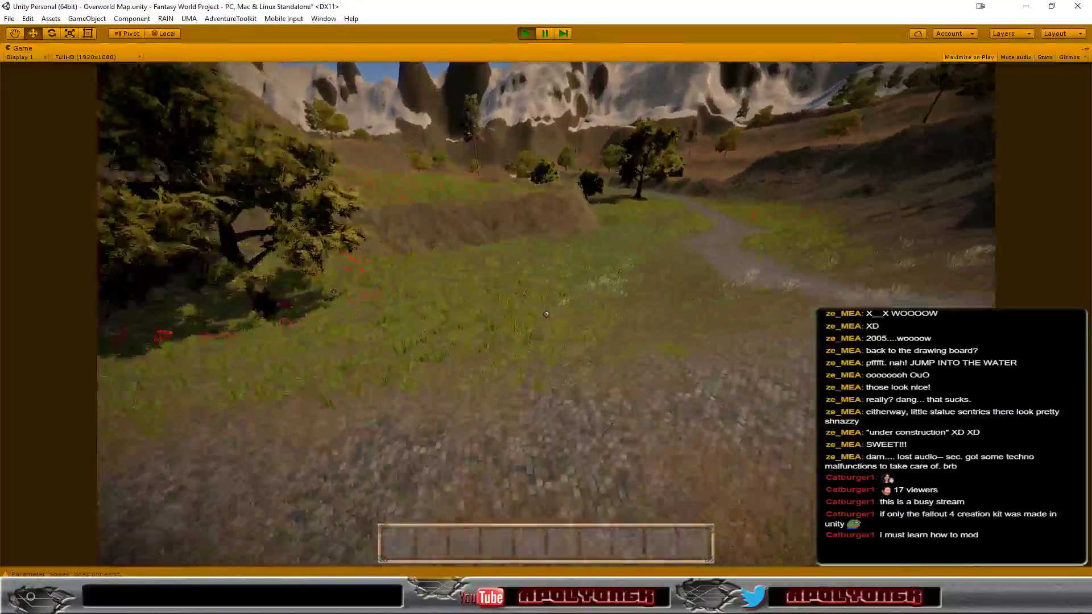
key(w)
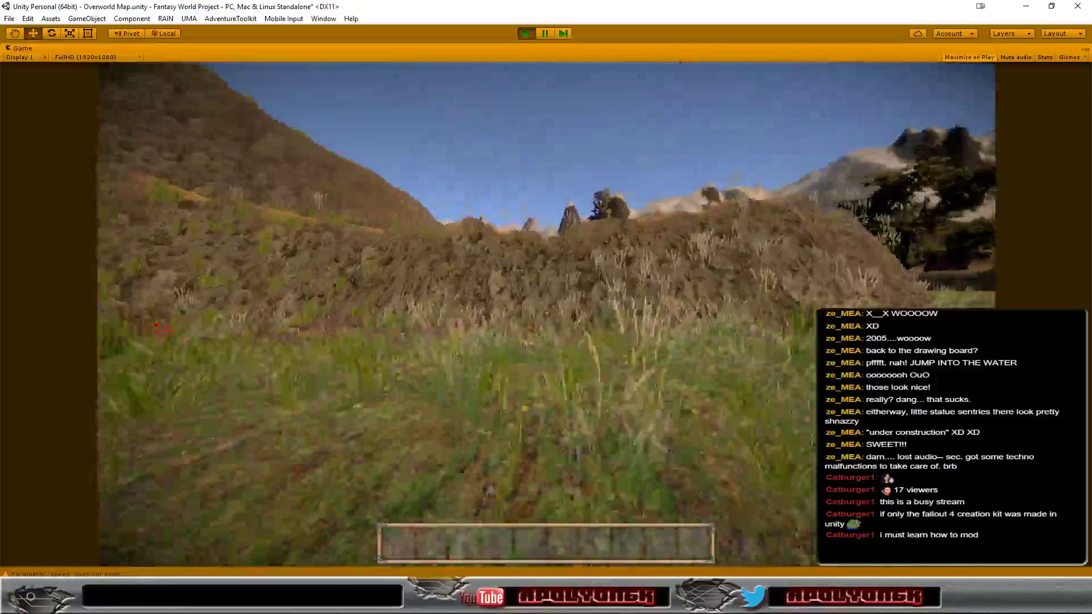
key(w)
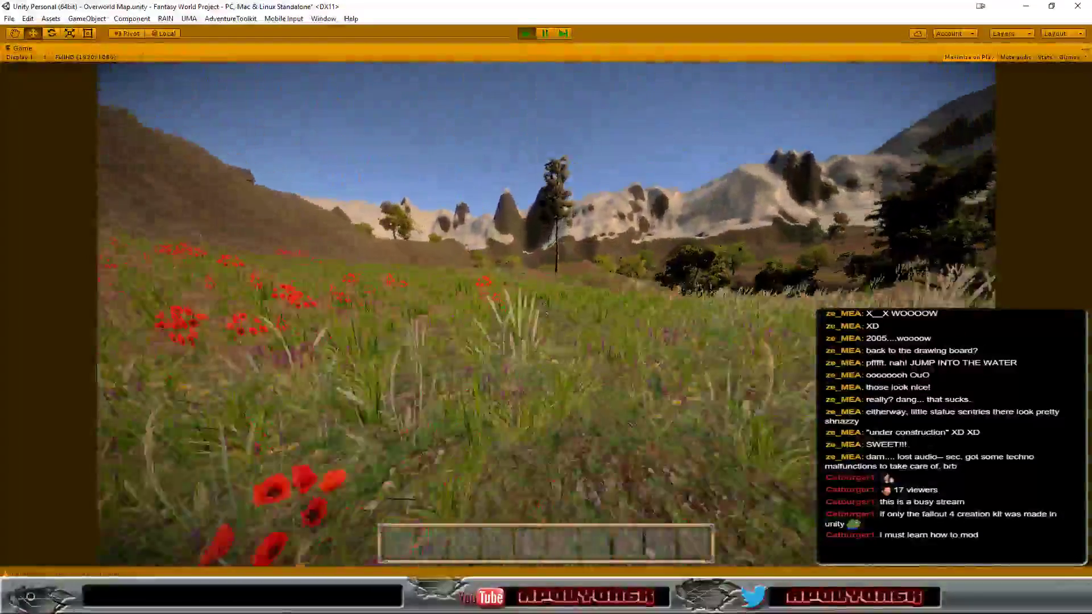
key(w)
key(w)
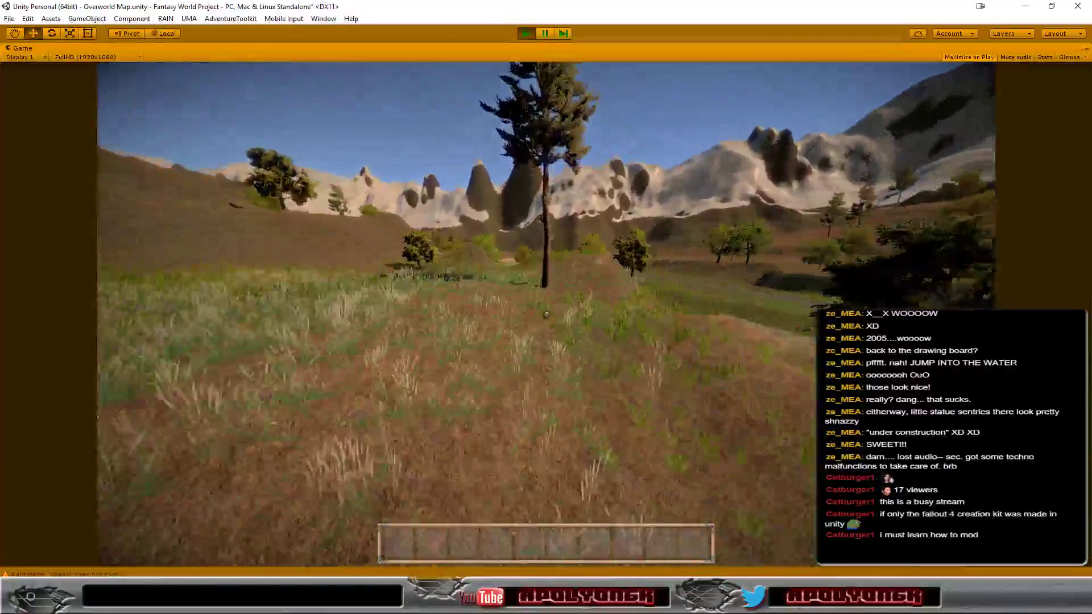
key(w)
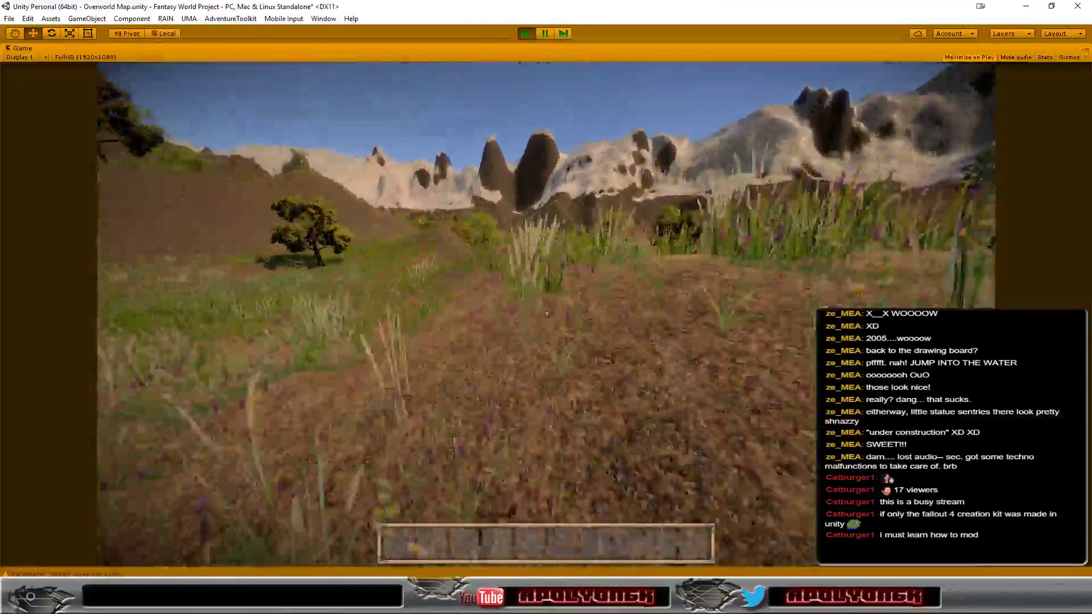
Walk down through the meadow past the hut, then turn toward the mountains
key(d)
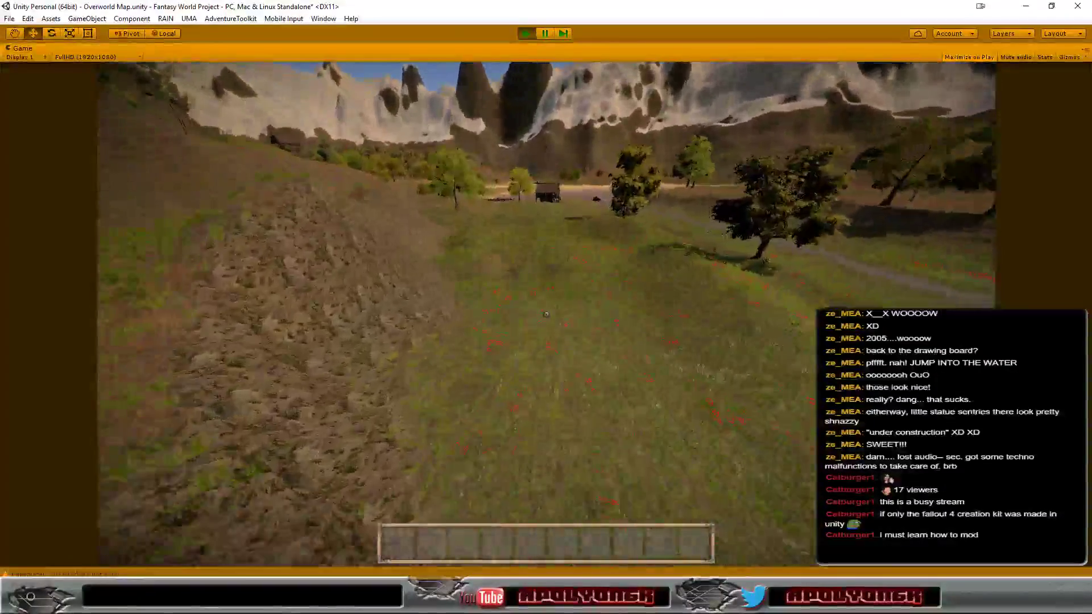
key(w)
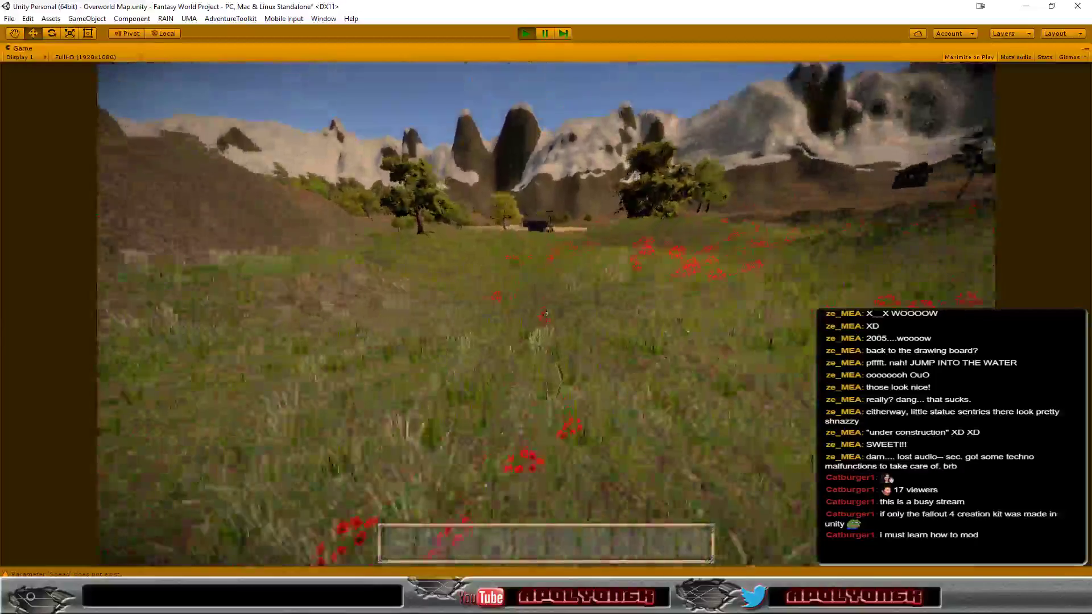
key(w)
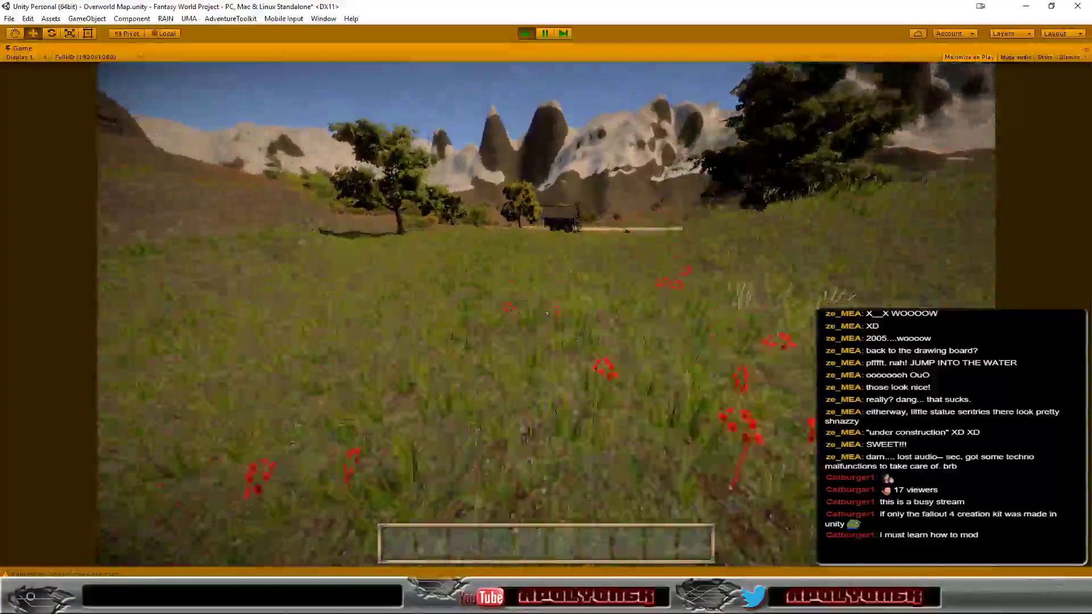
key(w)
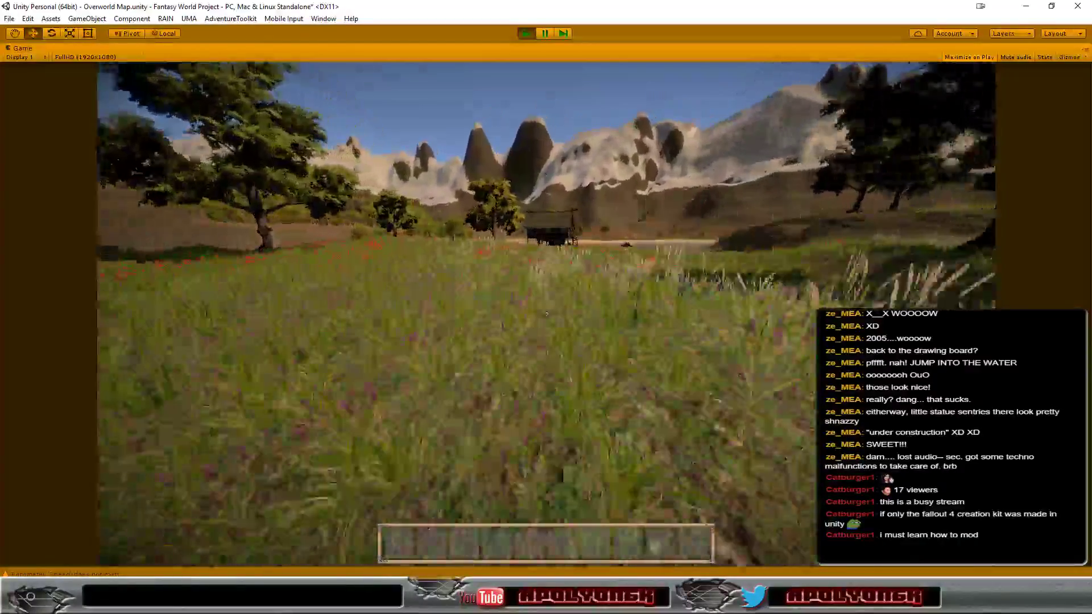
key(w)
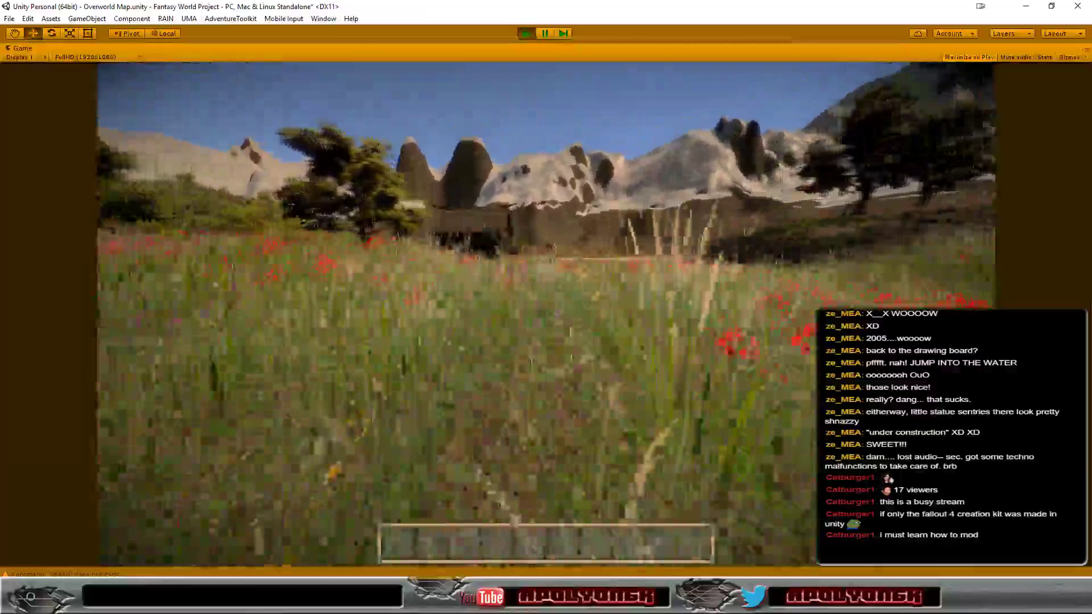
key(w)
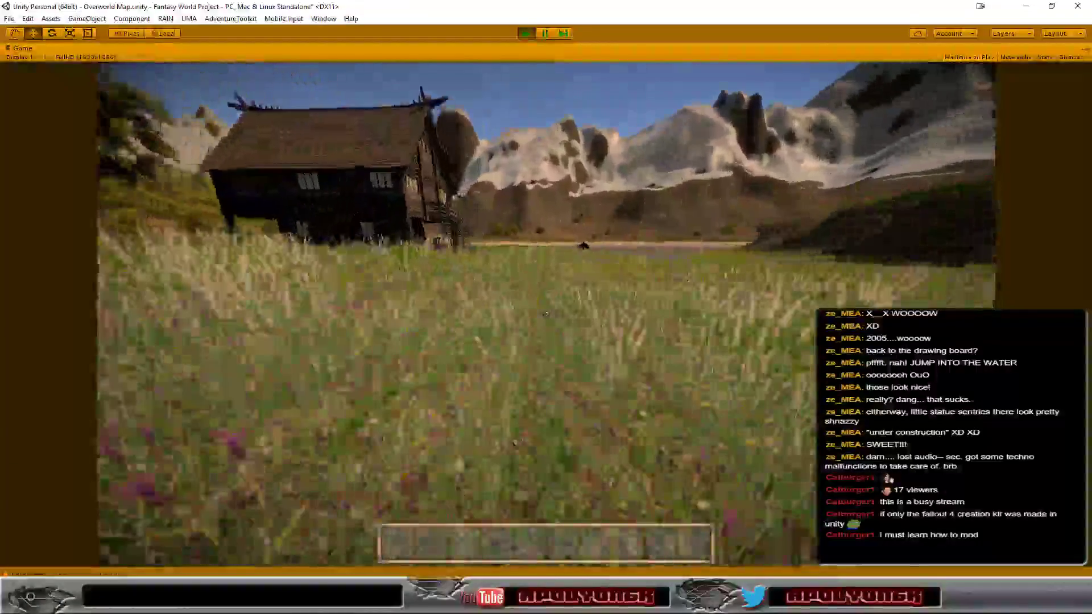
key(w)
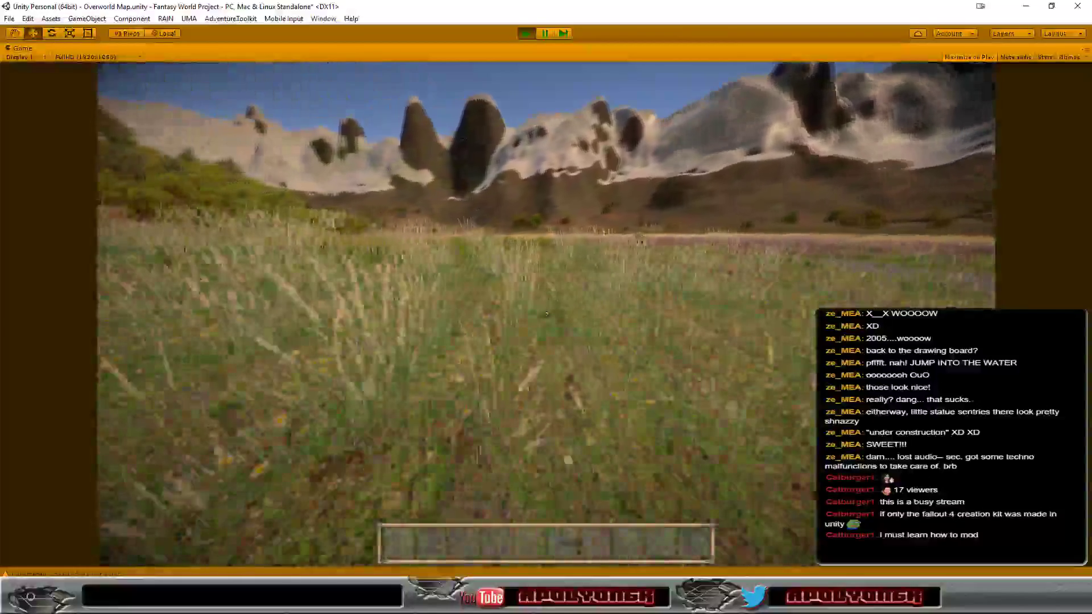
key(w)
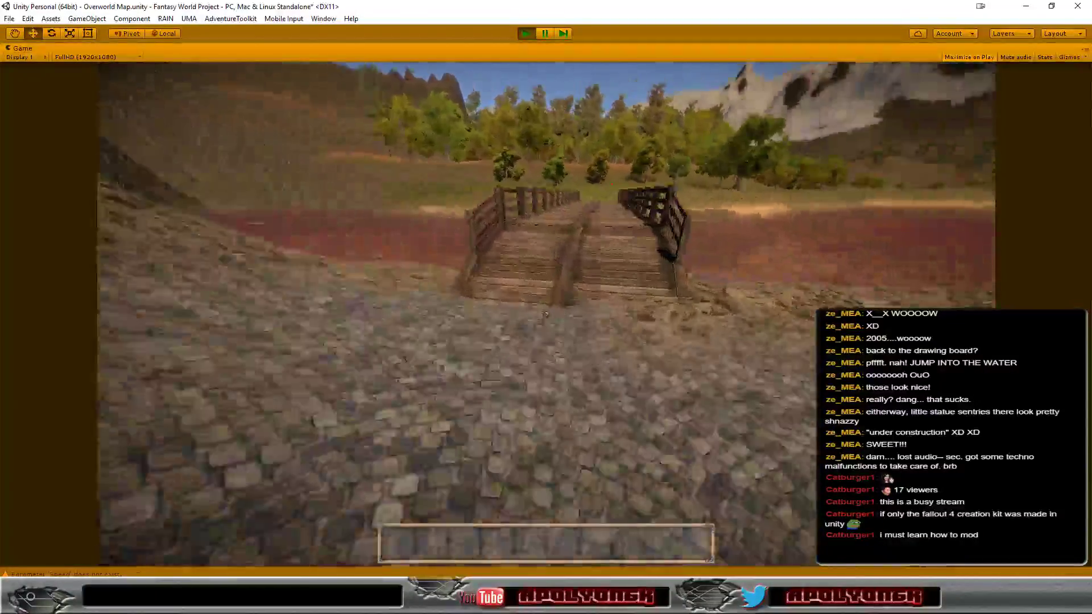
Cross the wooden bridge and walk up the grassy slope along the lakeshore
key(w)
key(w)
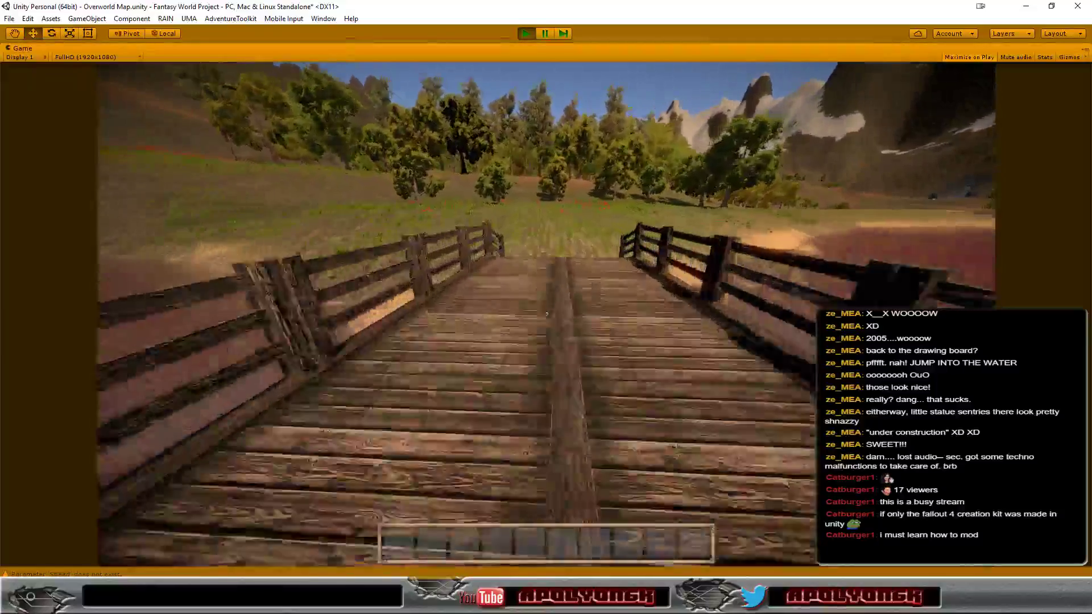
key(w)
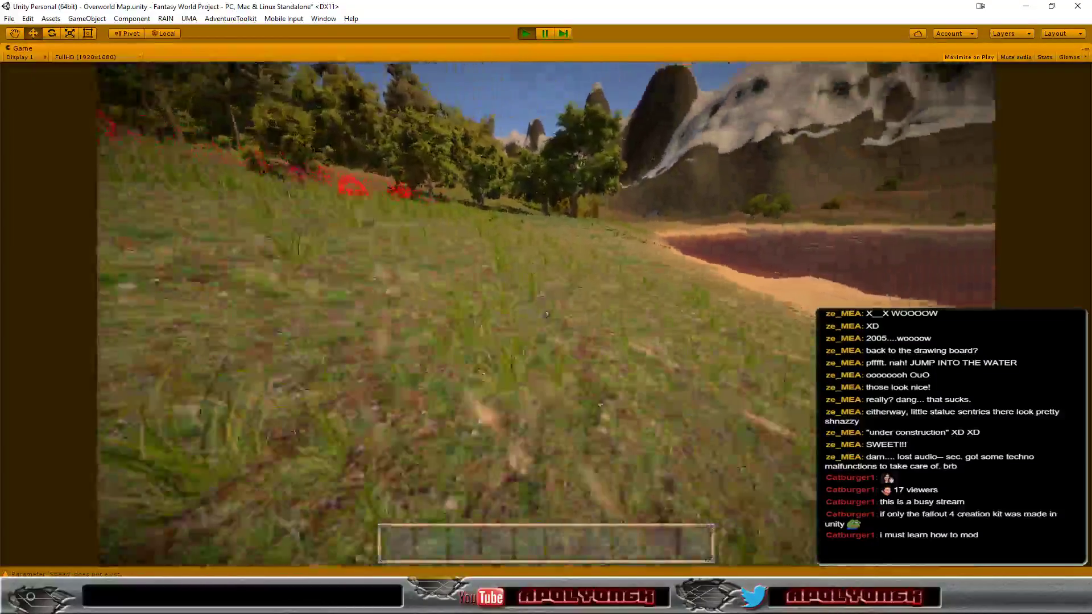
key(w)
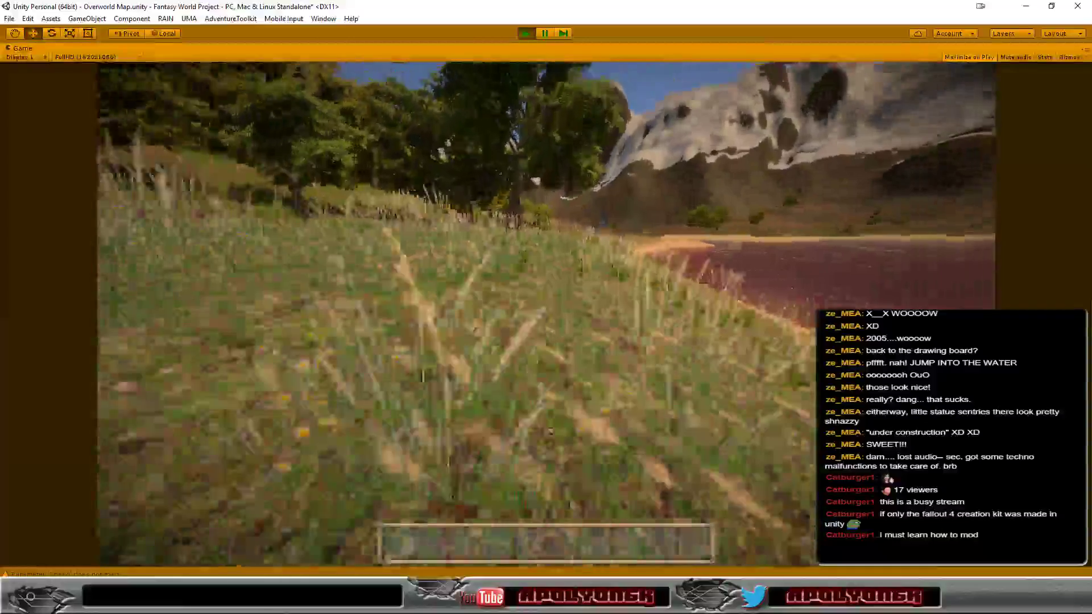
key(w)
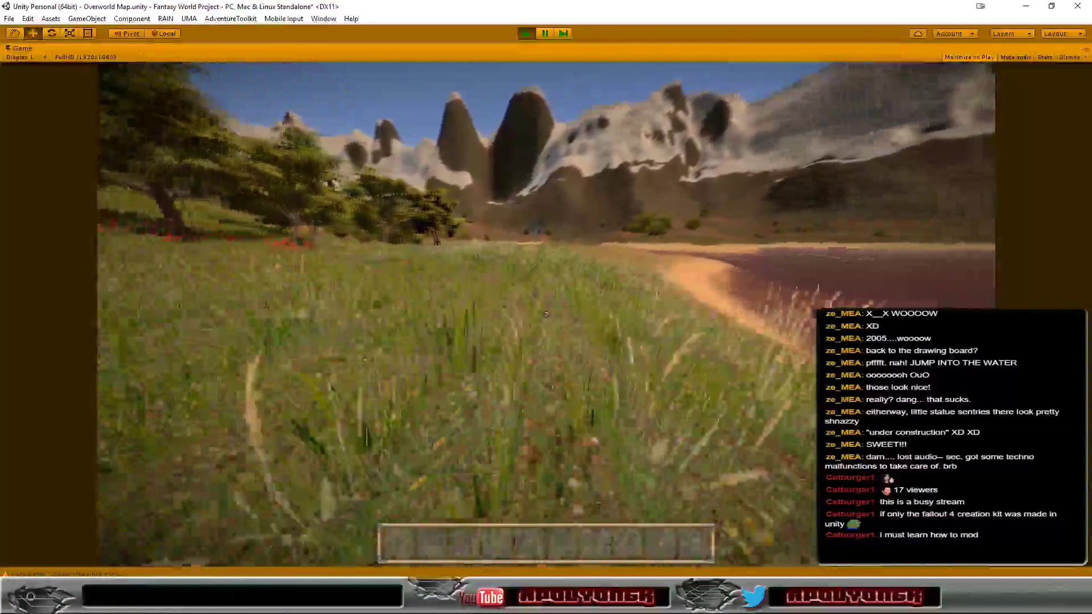
key(w)
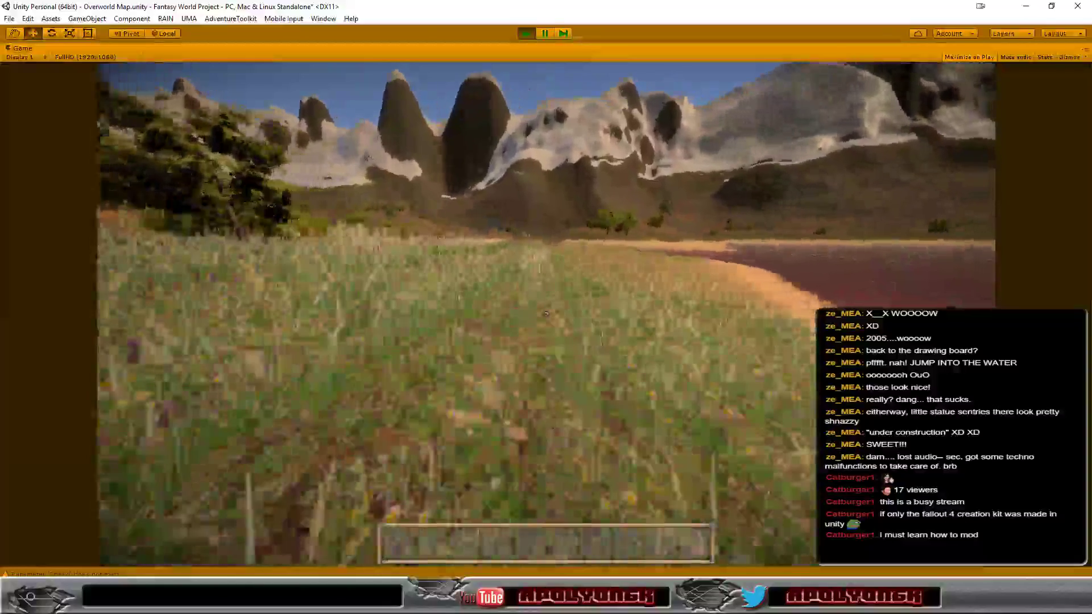
key(w)
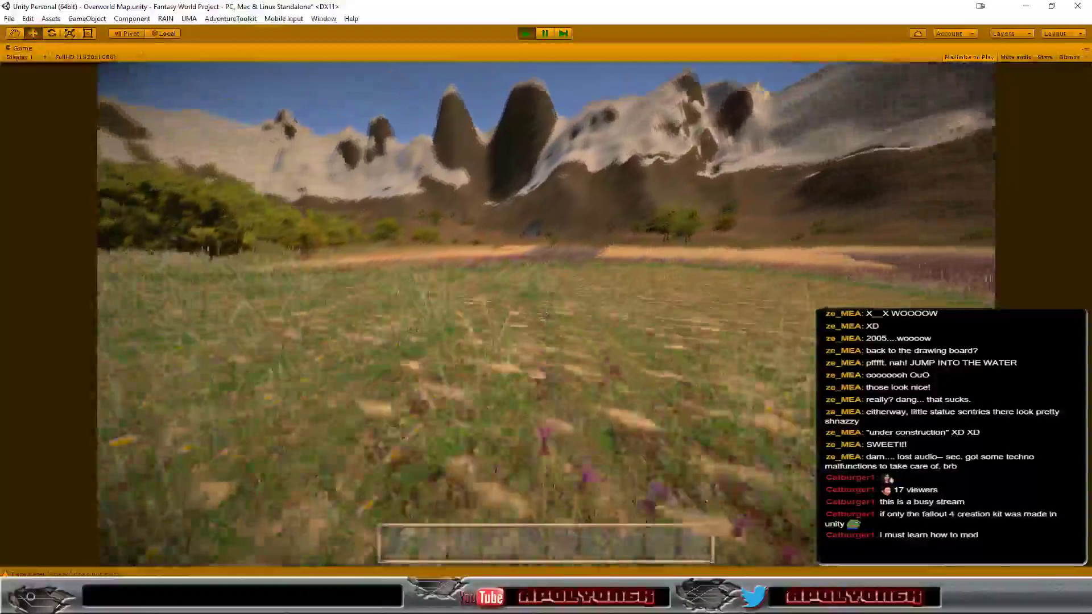
key(w)
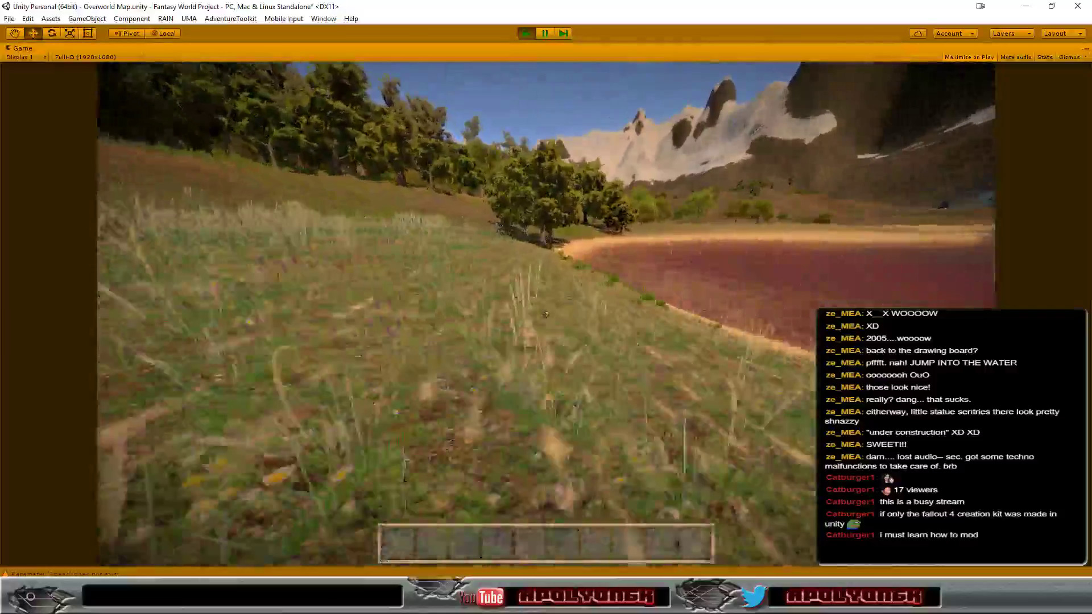
key(w)
Walk past the trees by the dirt path and across the meadow toward the distant mountains
key(w)
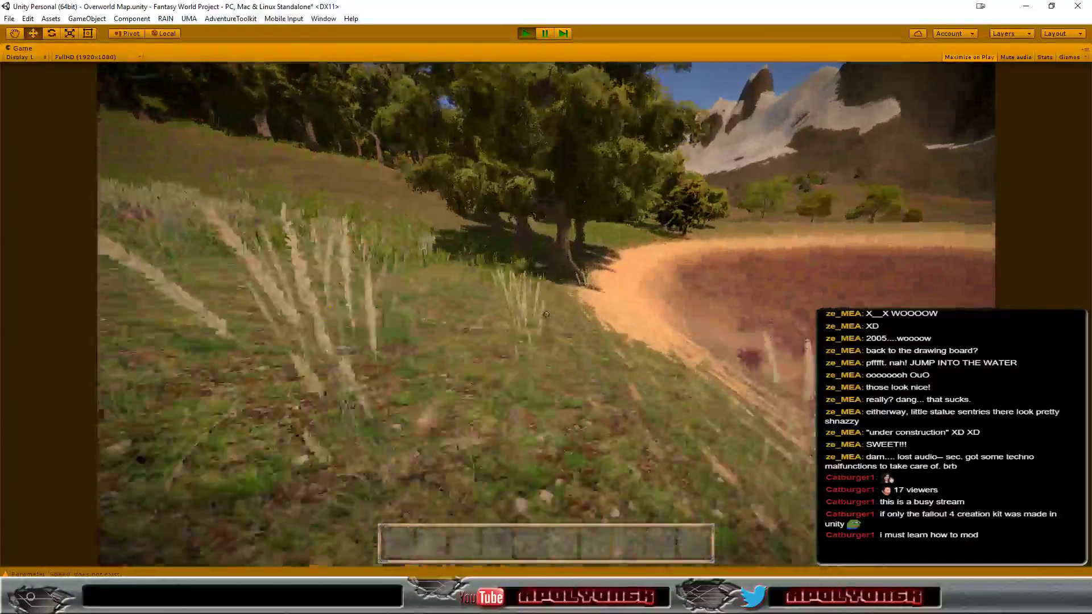
key(w)
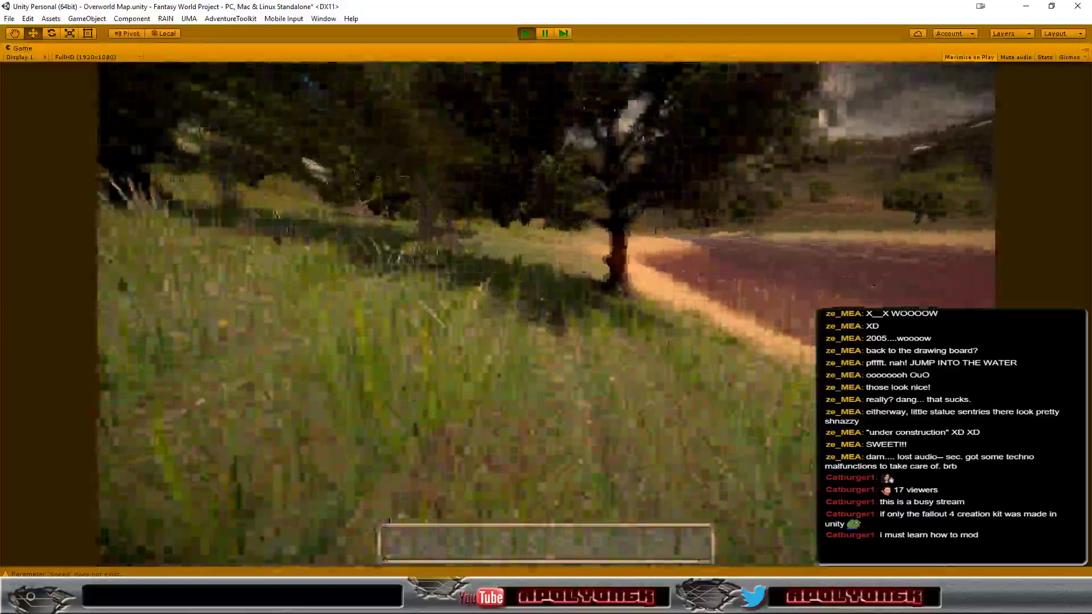
key(w)
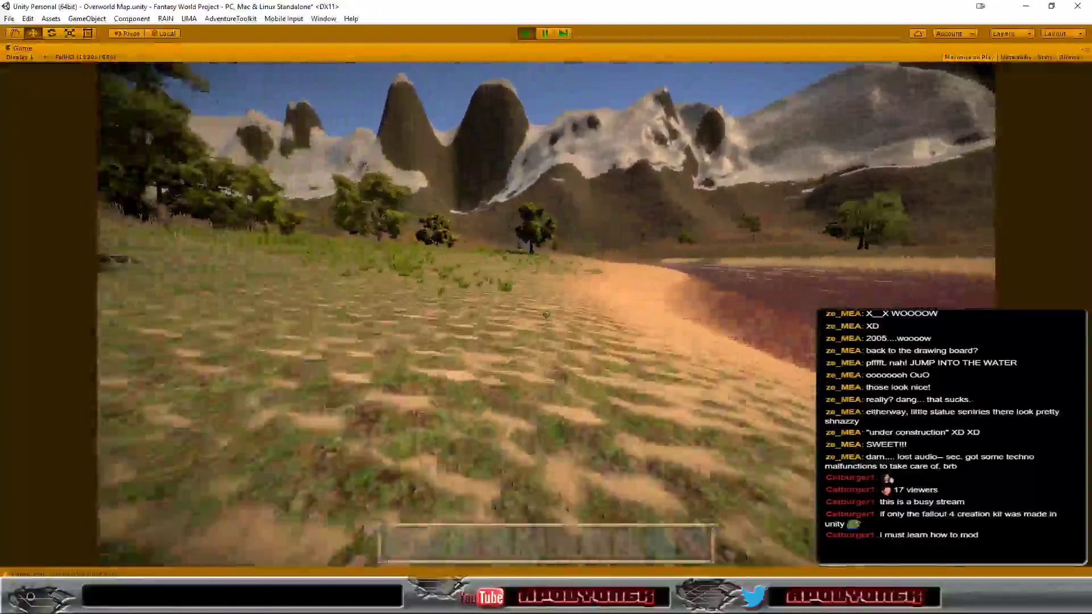
key(w)
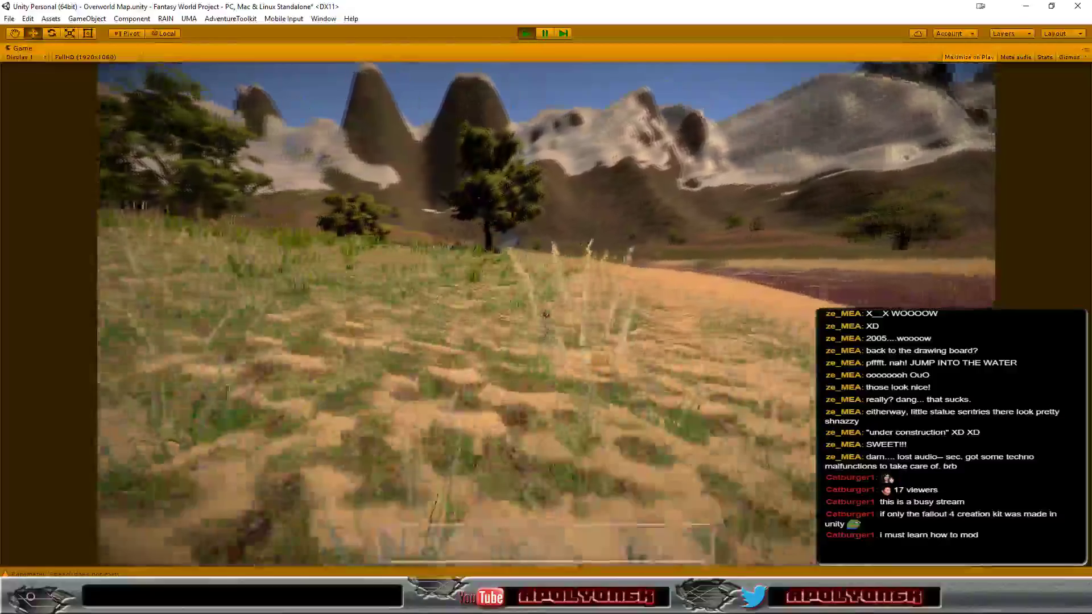
key(w)
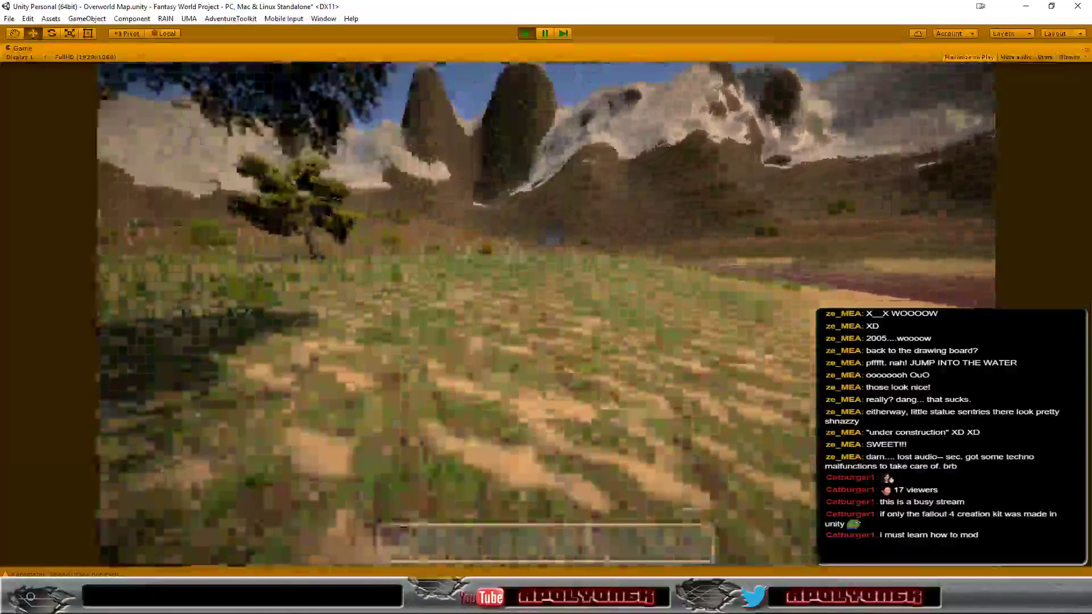
key(w)
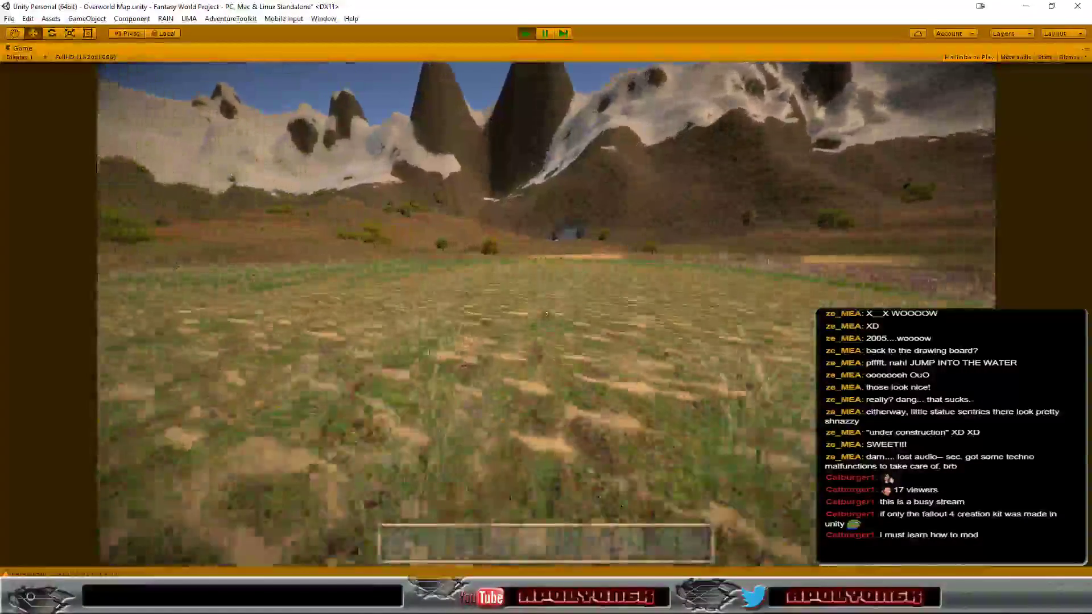
key(w)
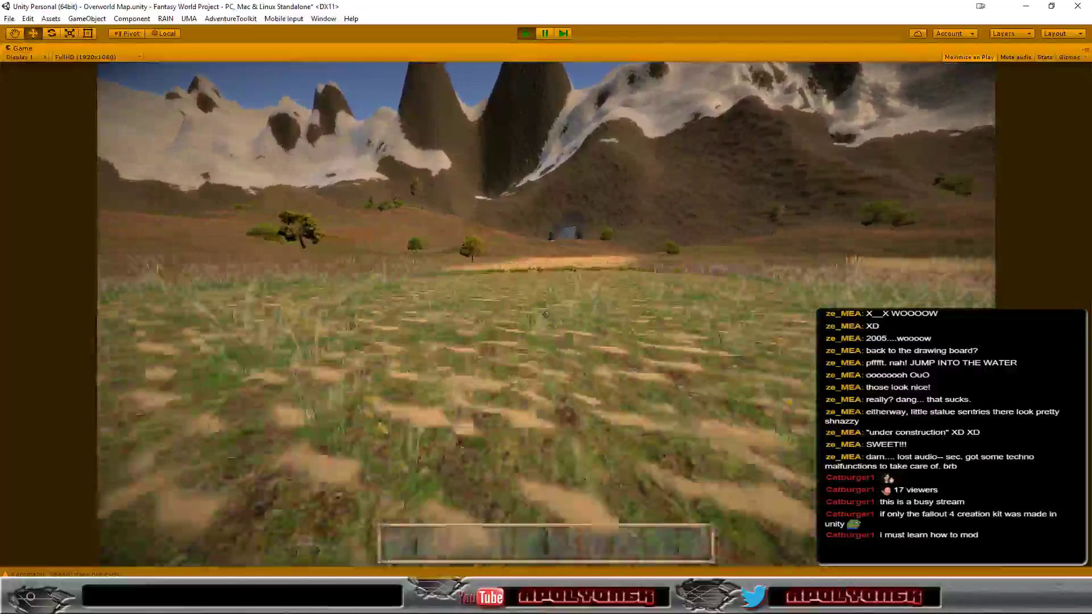
key(w)
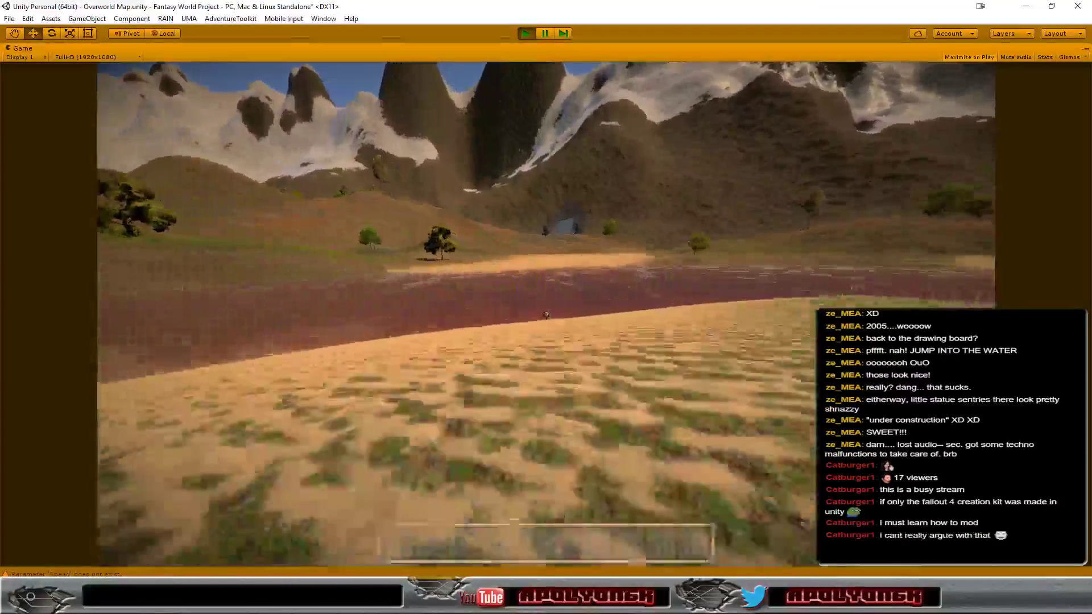
key(w)
key(w)
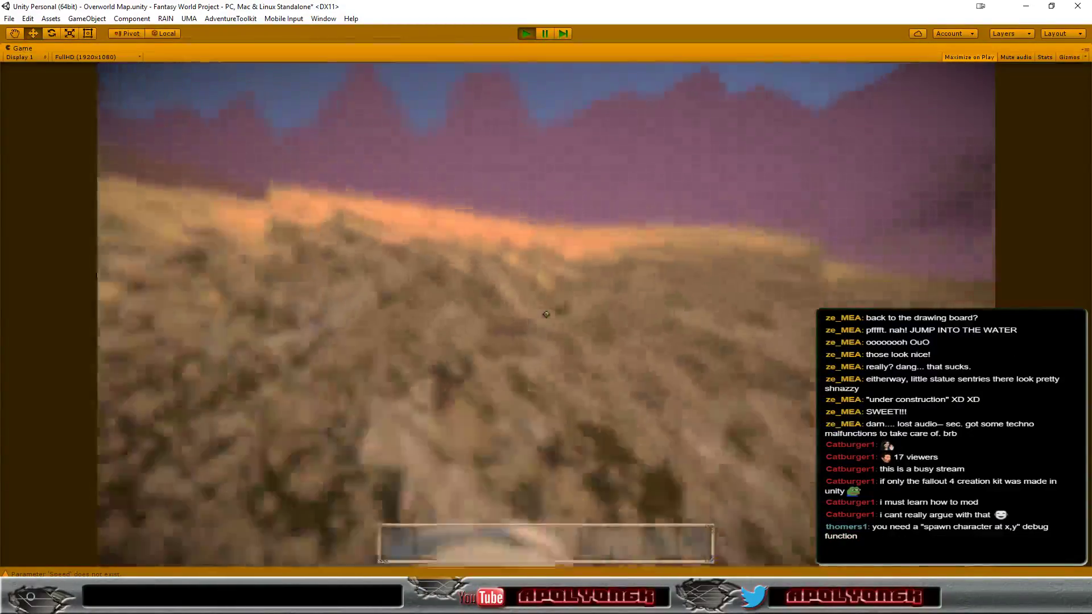
Walk across the sand to the mountain cave and its two dragon statues
key(w)
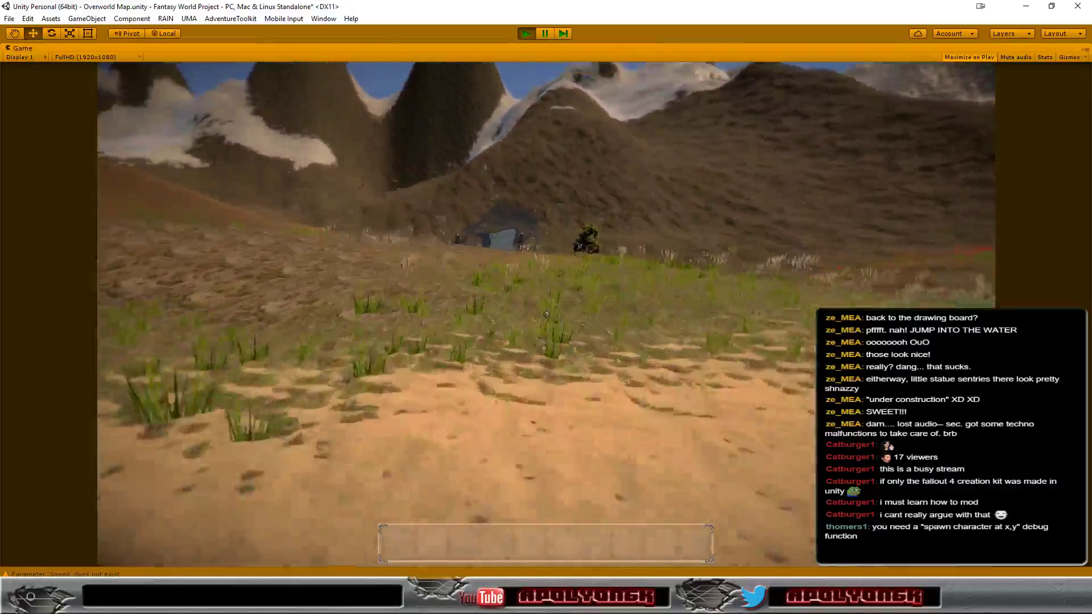
key(w)
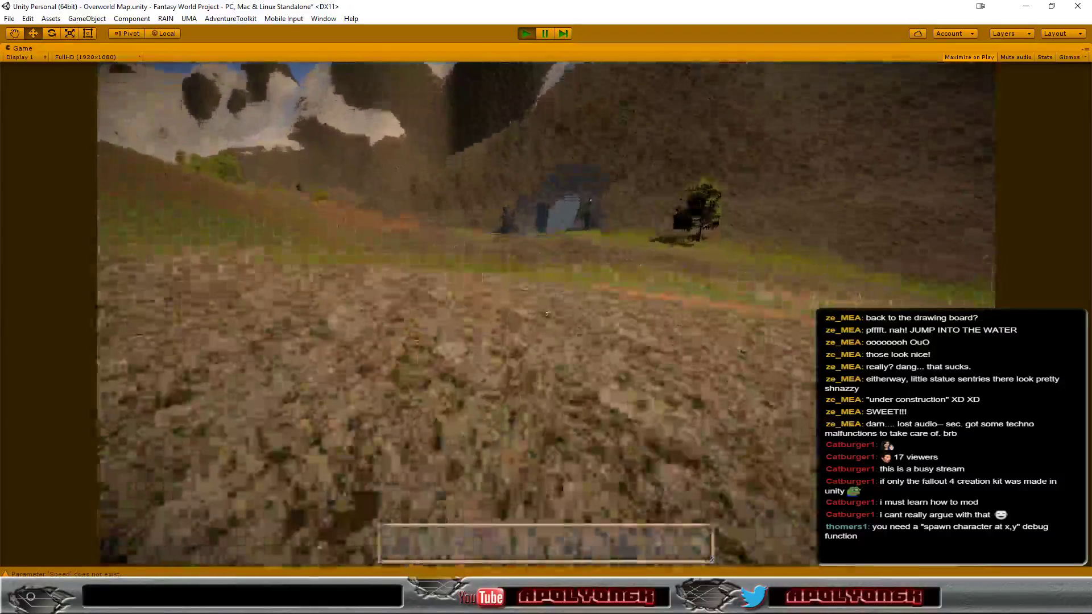
key(w)
key(w)
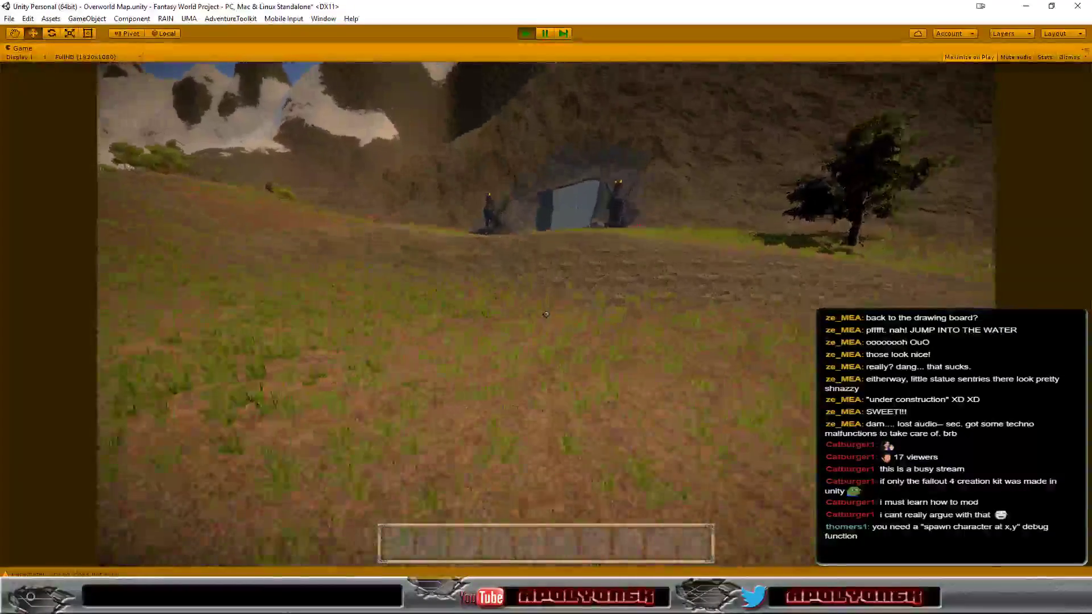
key(w)
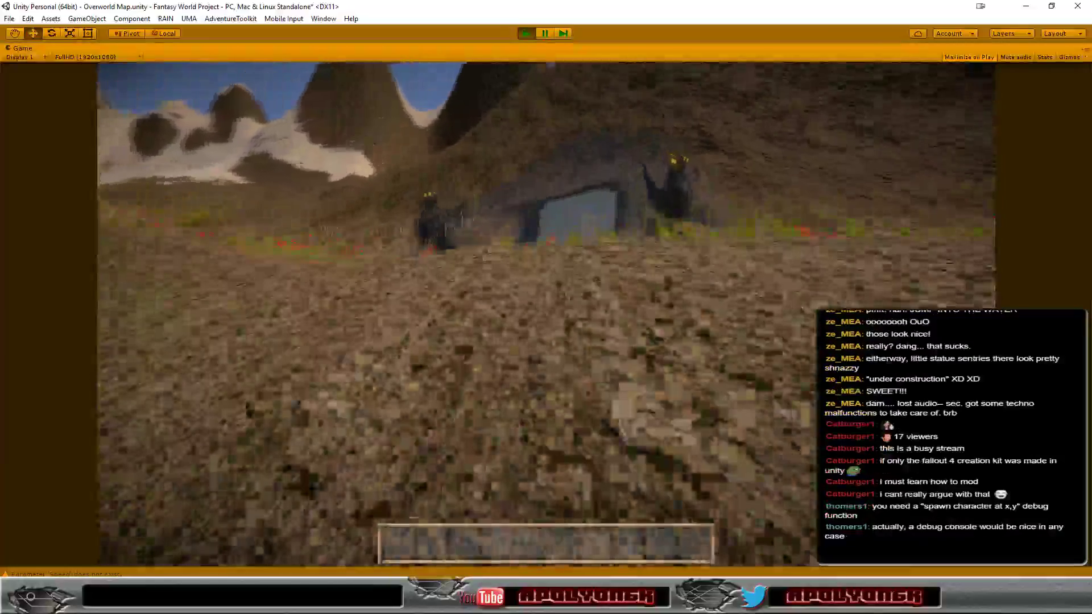
key(w)
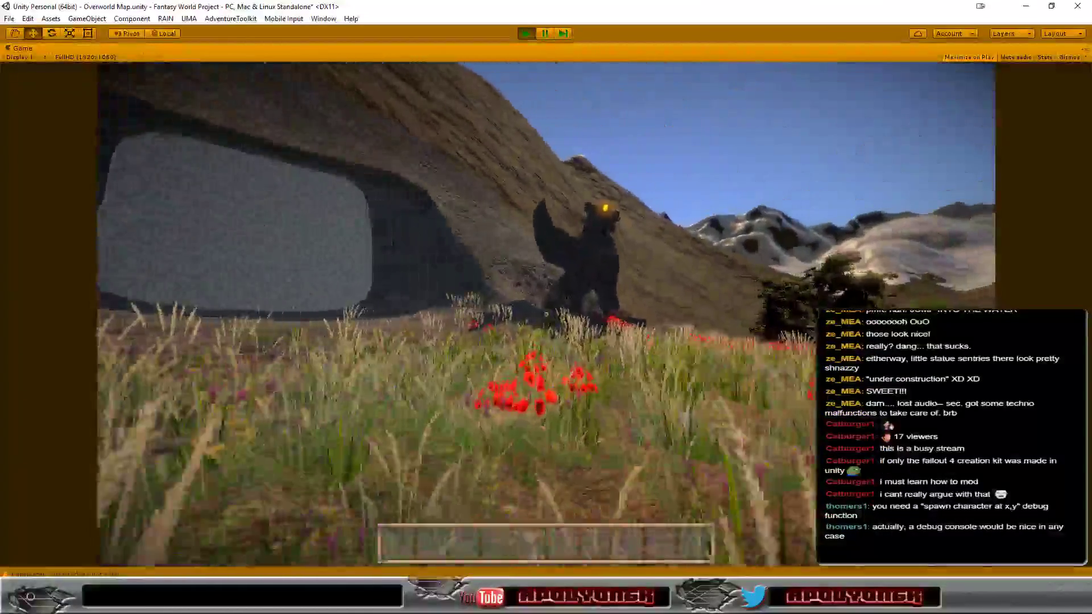
key(w)
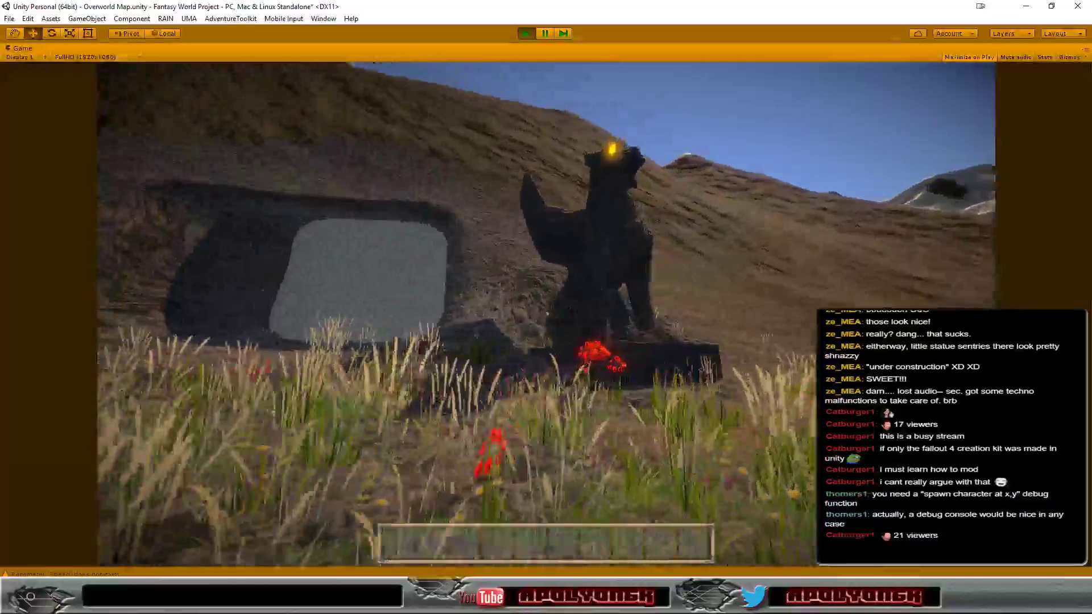
key(w)
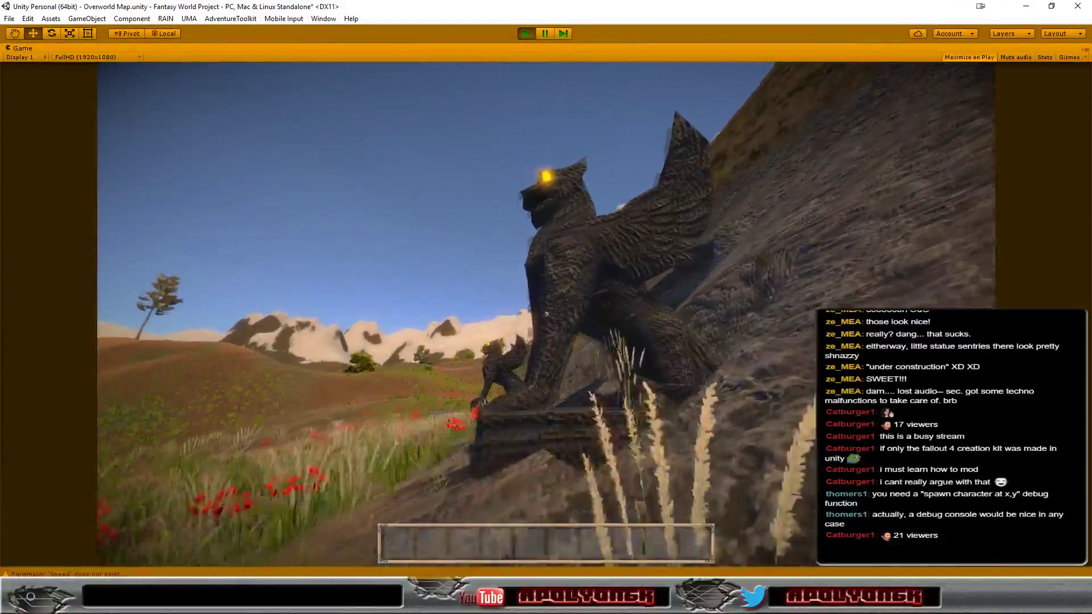
Step back to frame the arch, then circle the left dragon statue
key(s)
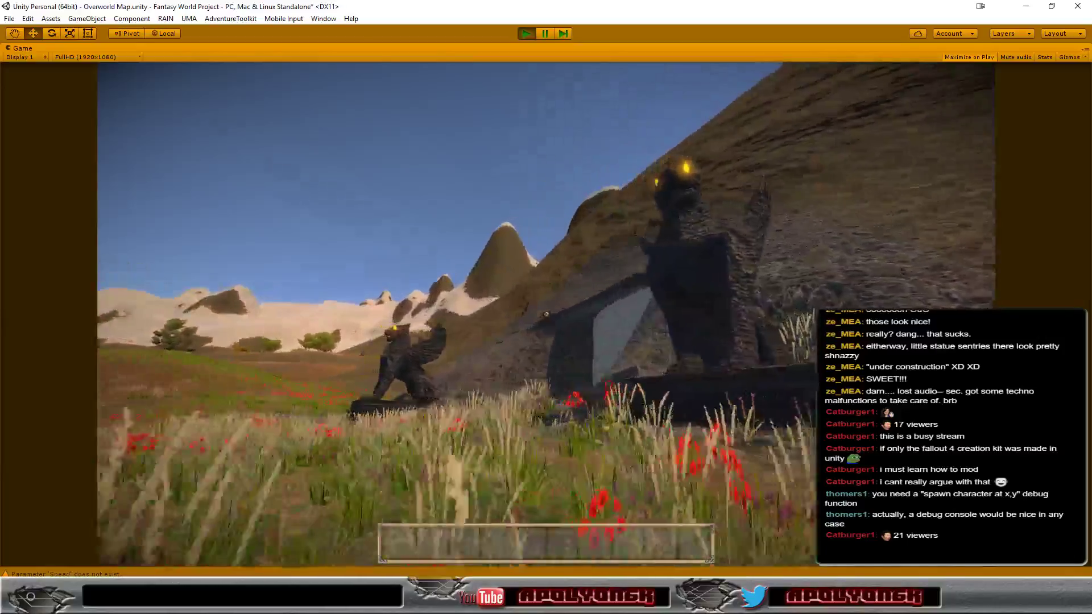
key(d)
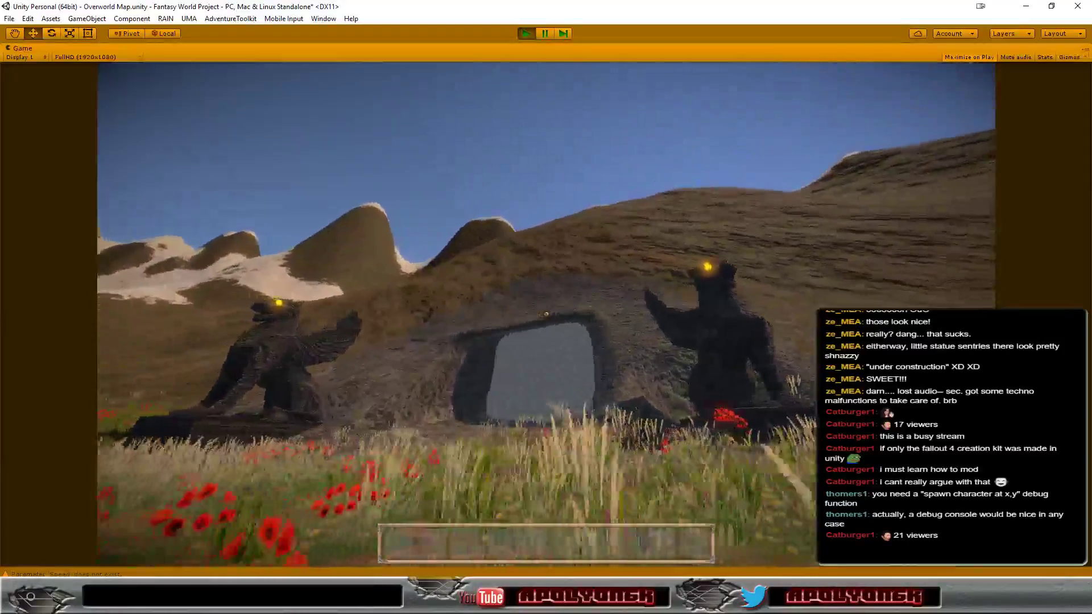
key(w)
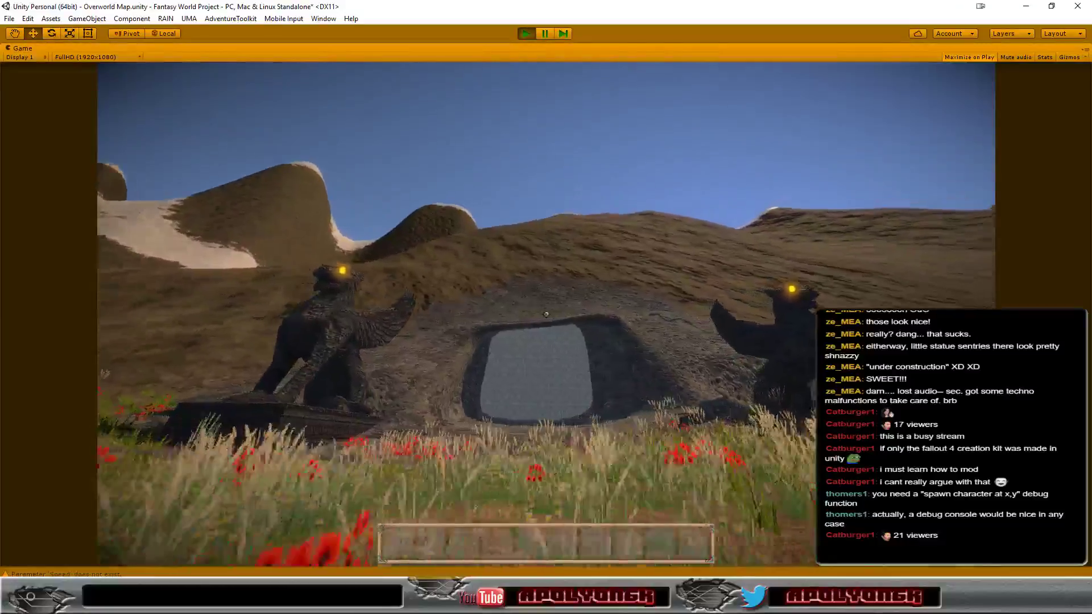
key(a)
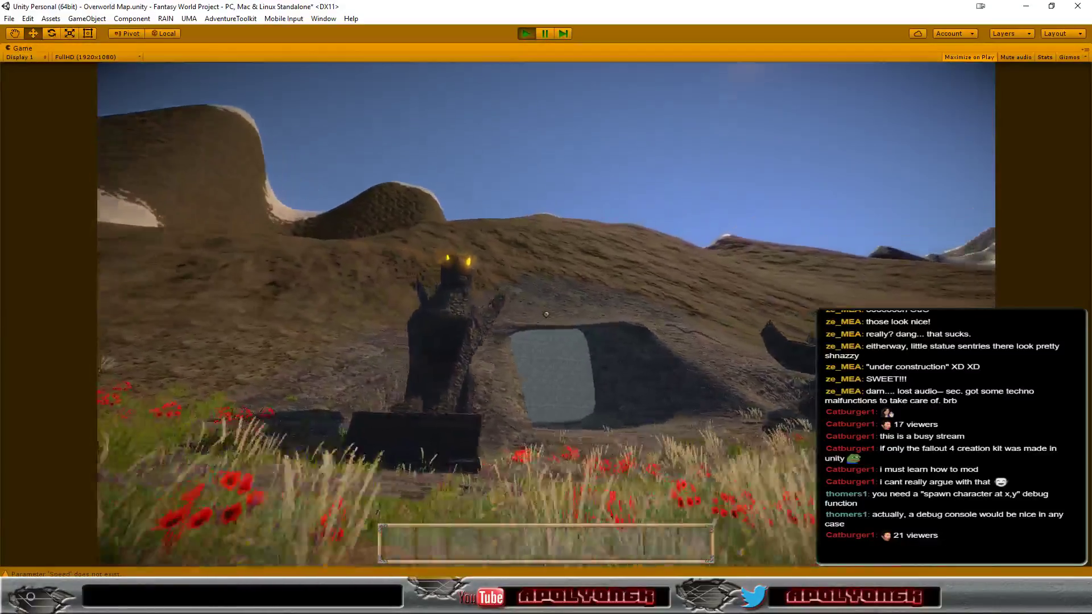
key(a)
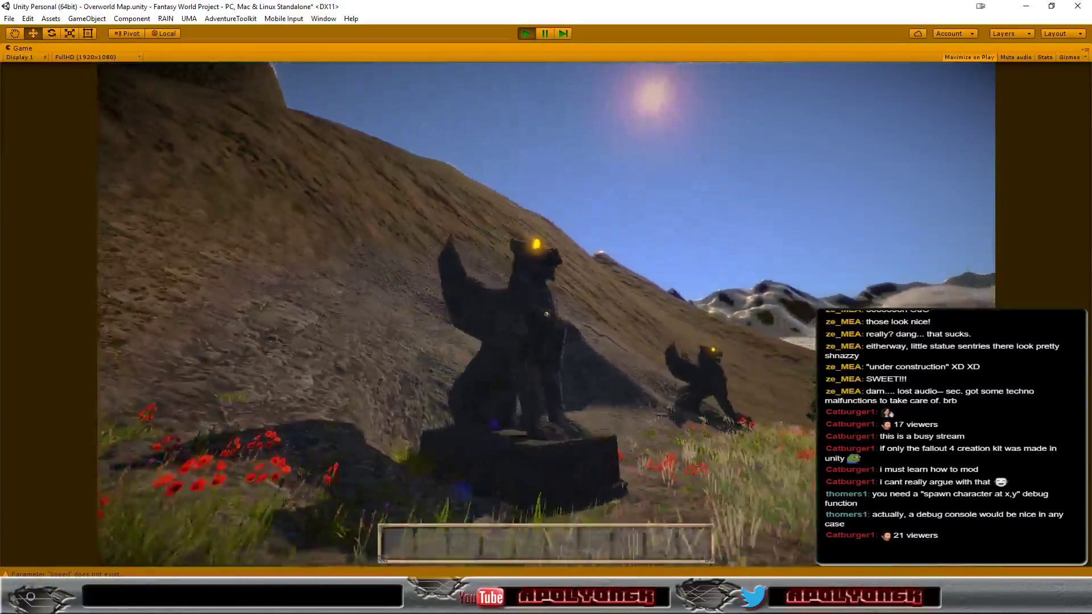
key(d)
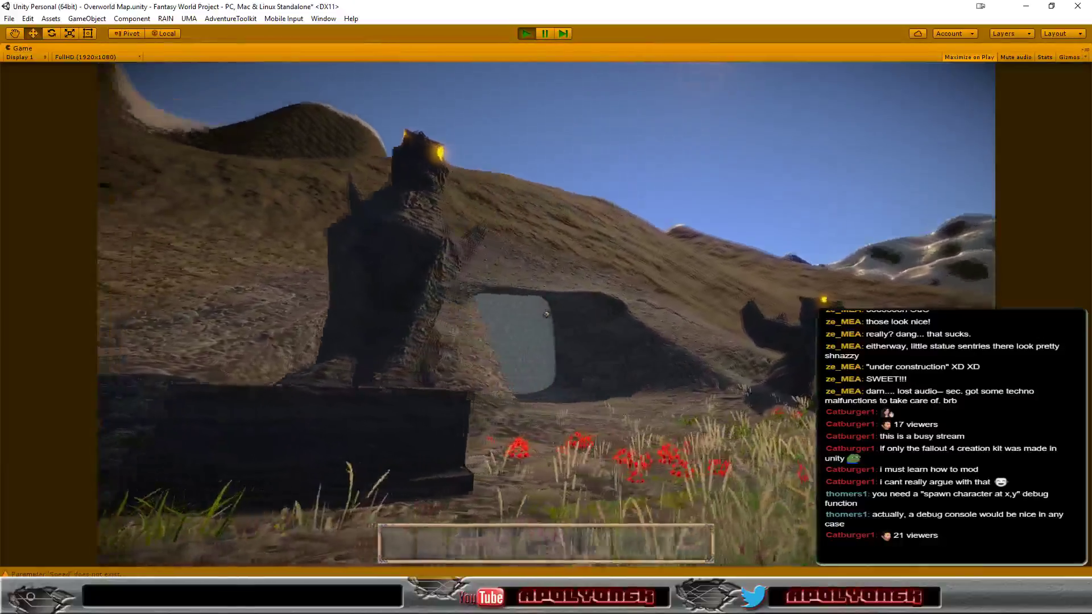
key(a)
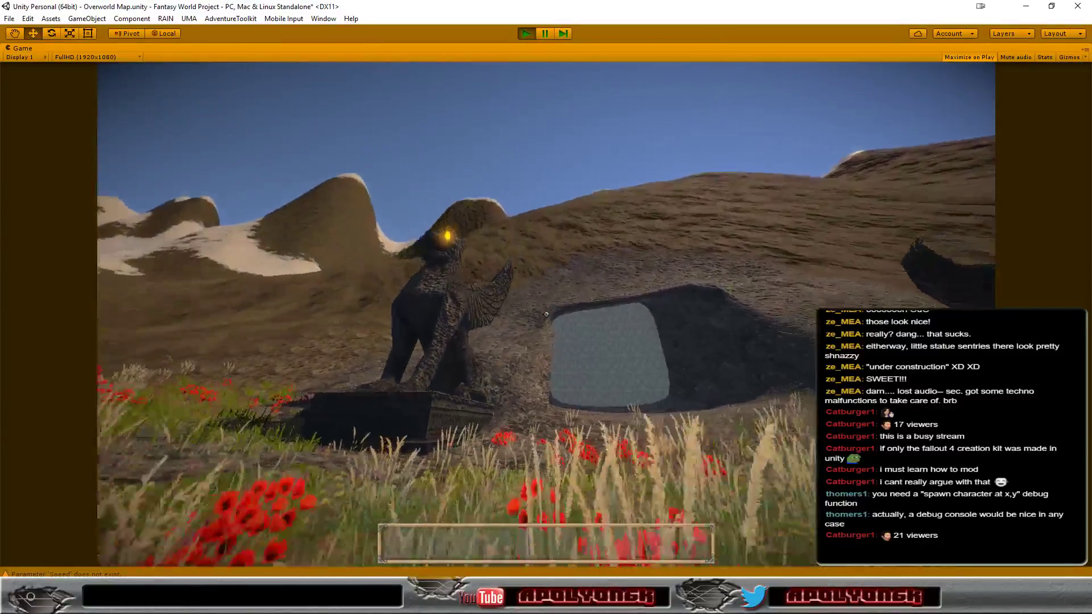
Inspect the right-hand statue's glowing head, then back away to frame the arch and both statues
key(d)
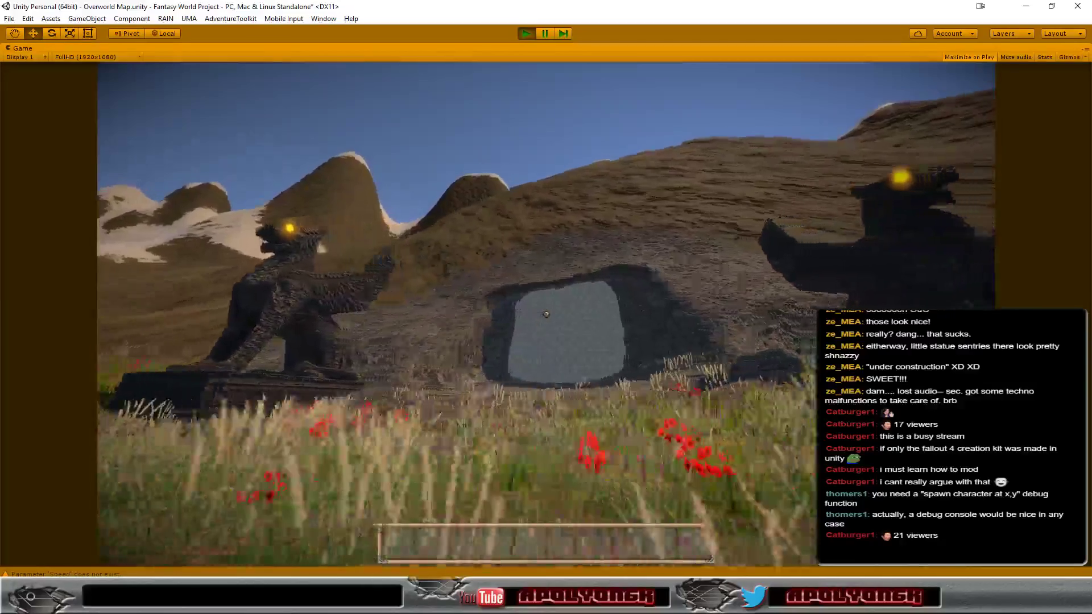
key(w)
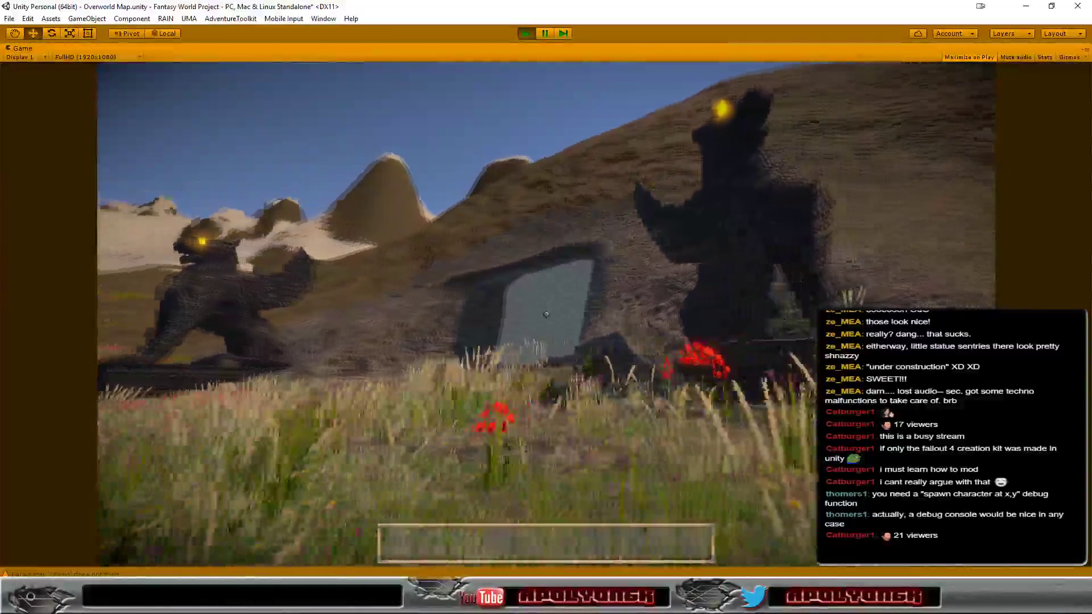
key(d)
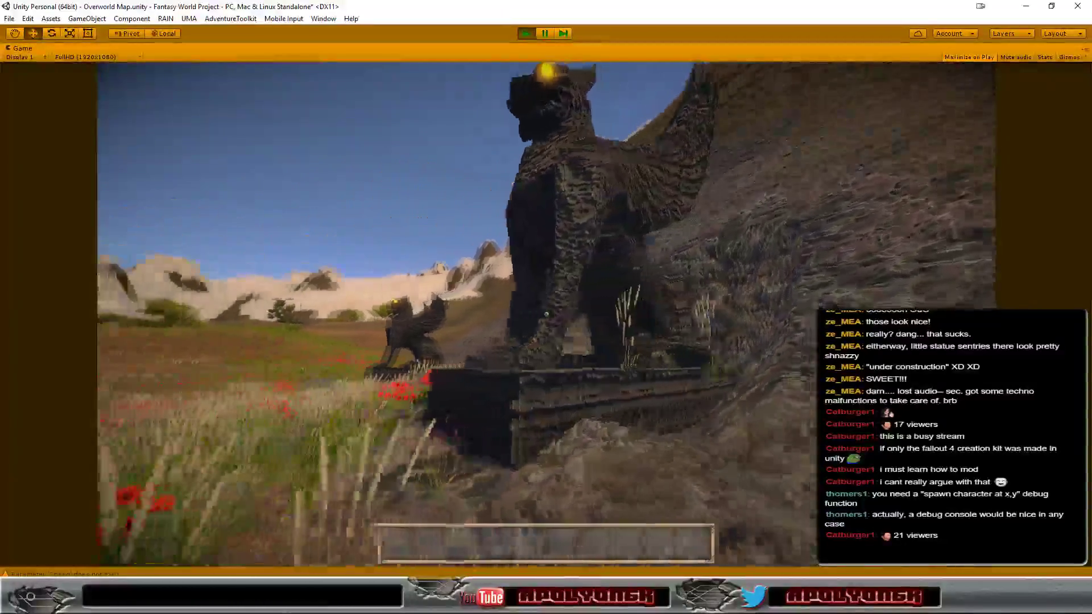
key(a)
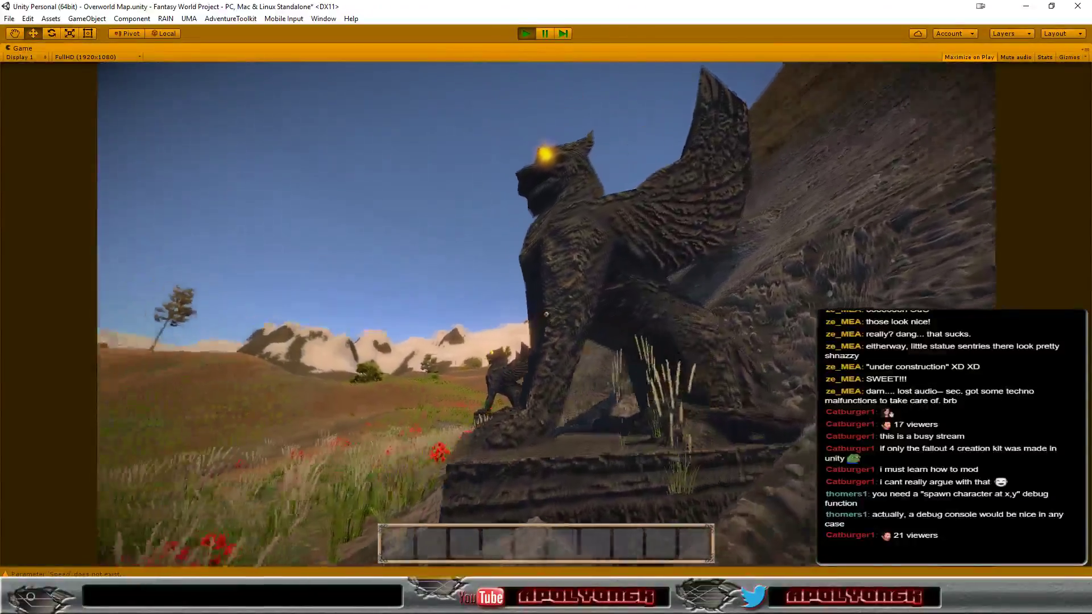
key(w)
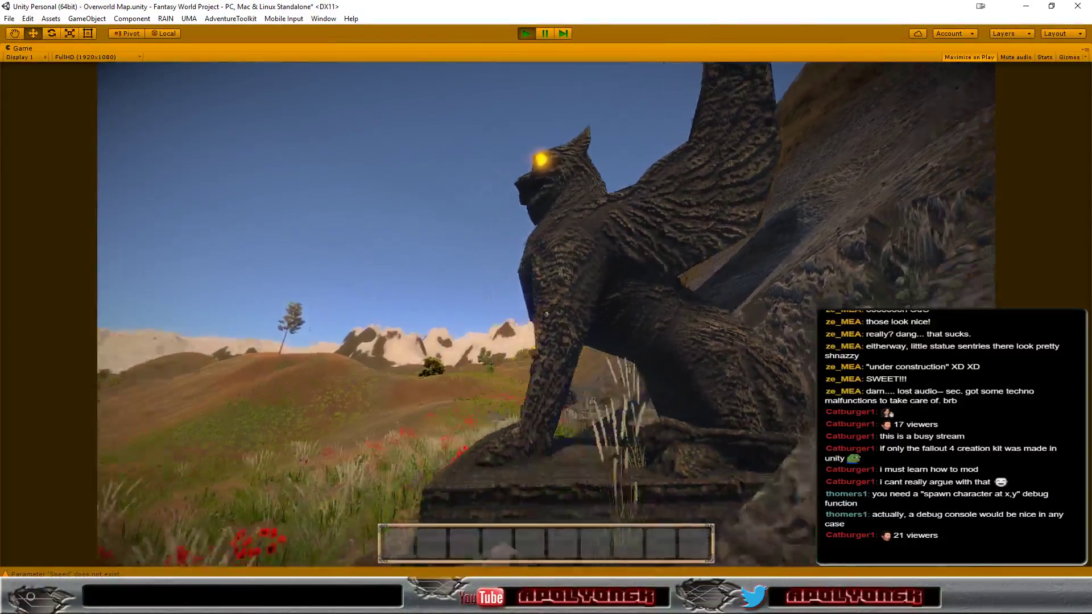
key(s)
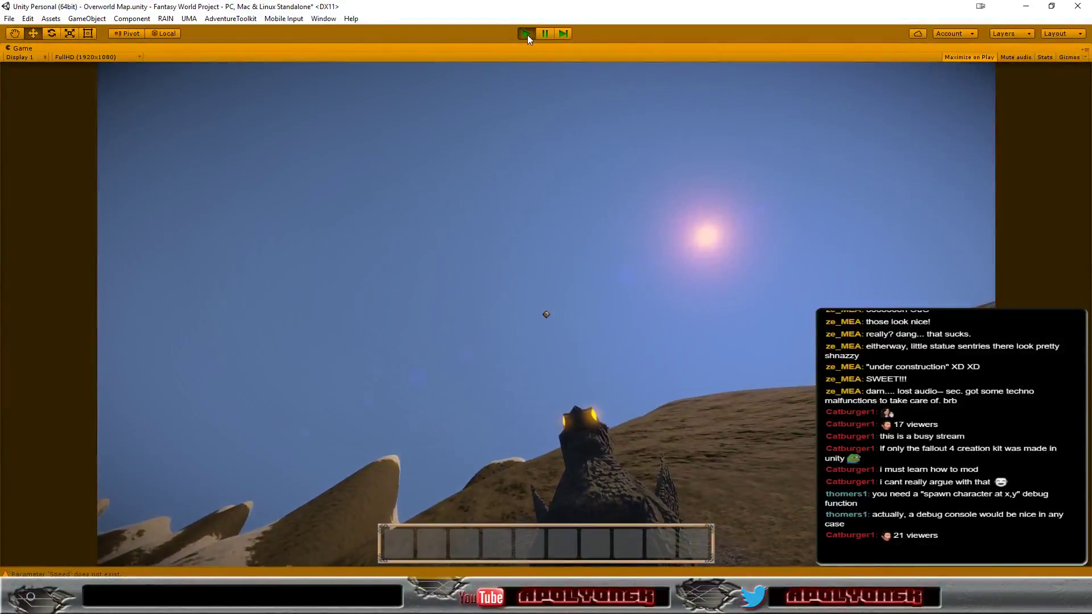
Stop Play mode, check Statue02's yellow emission in the Inspector, then restart the game
click(527, 36)
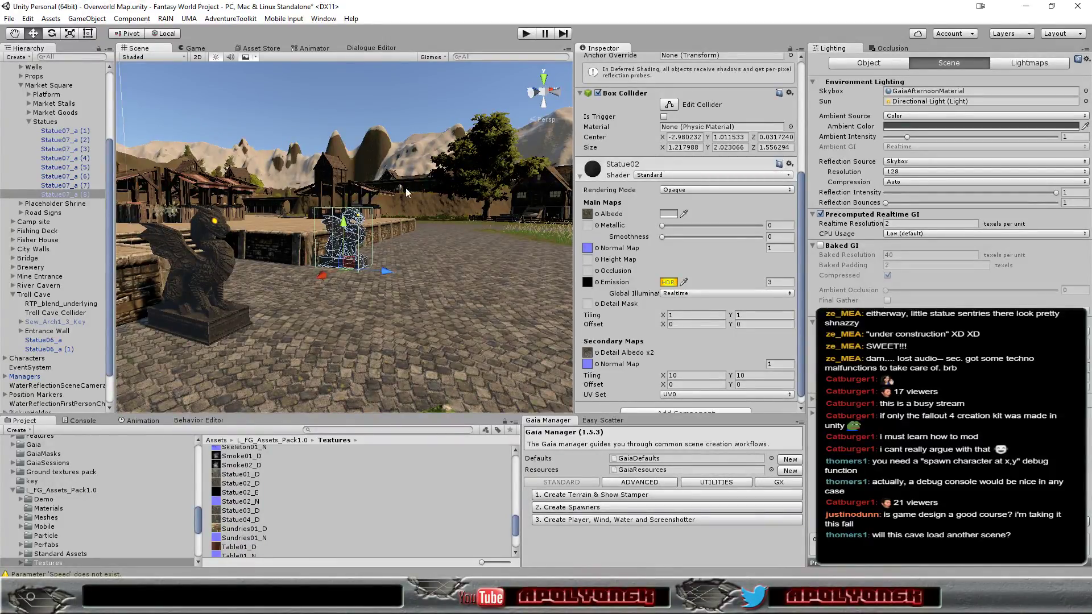
scroll(414, 205, down, 2)
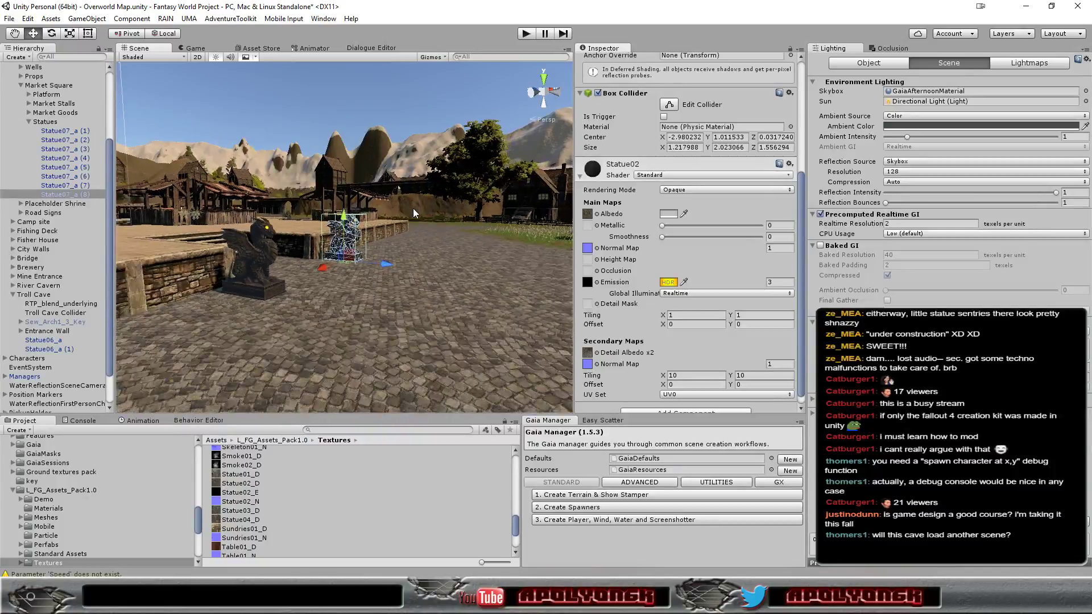
scroll(413, 208, down, 2)
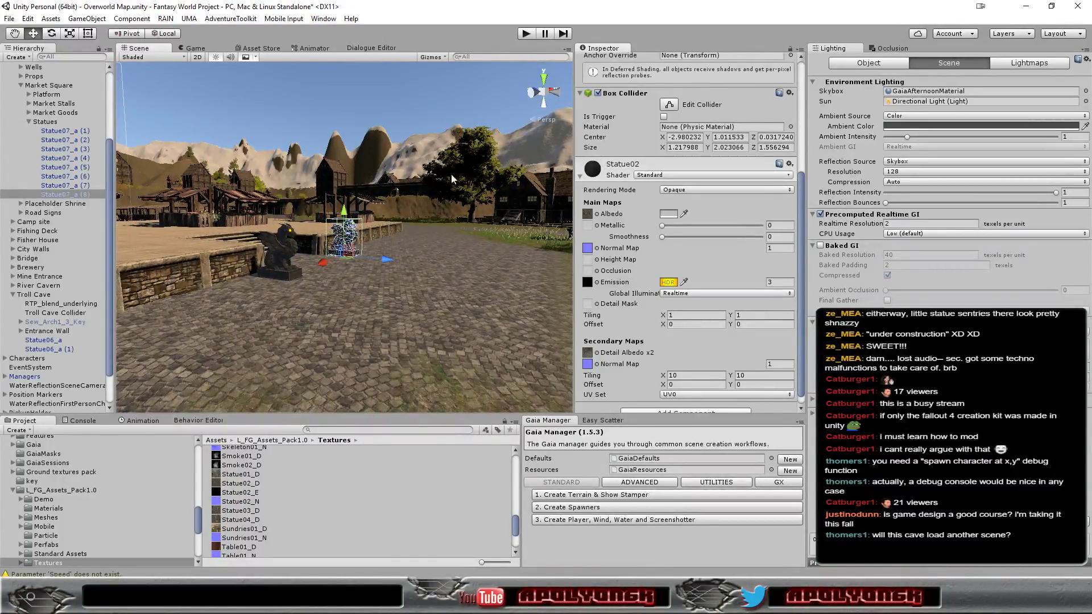
click(525, 34)
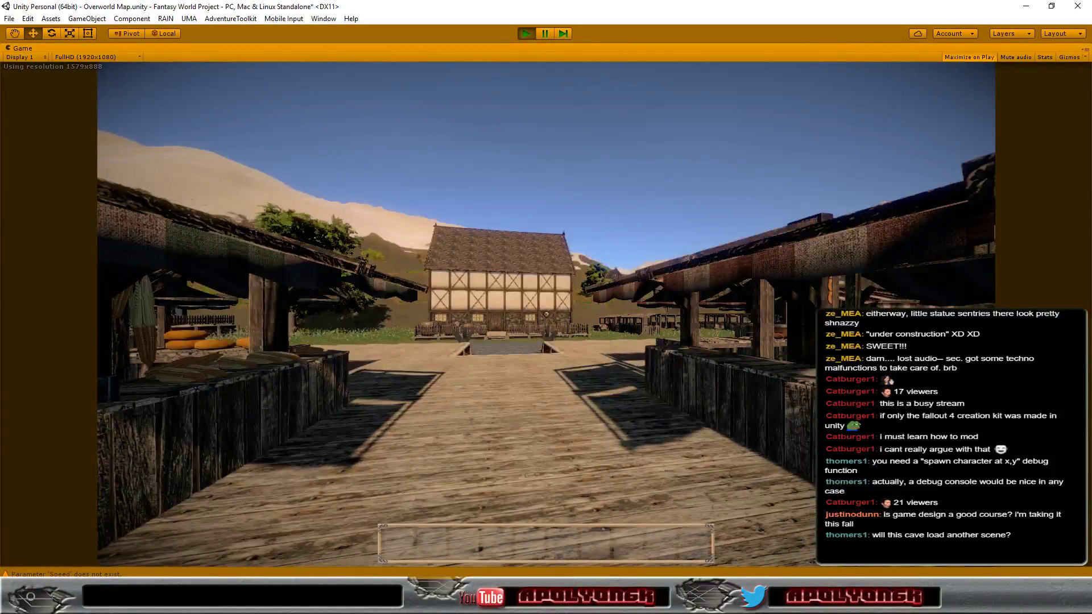
Walk down the boardwalk, under the stone bridge arch, past the cave signpost to the porch doors
key(w)
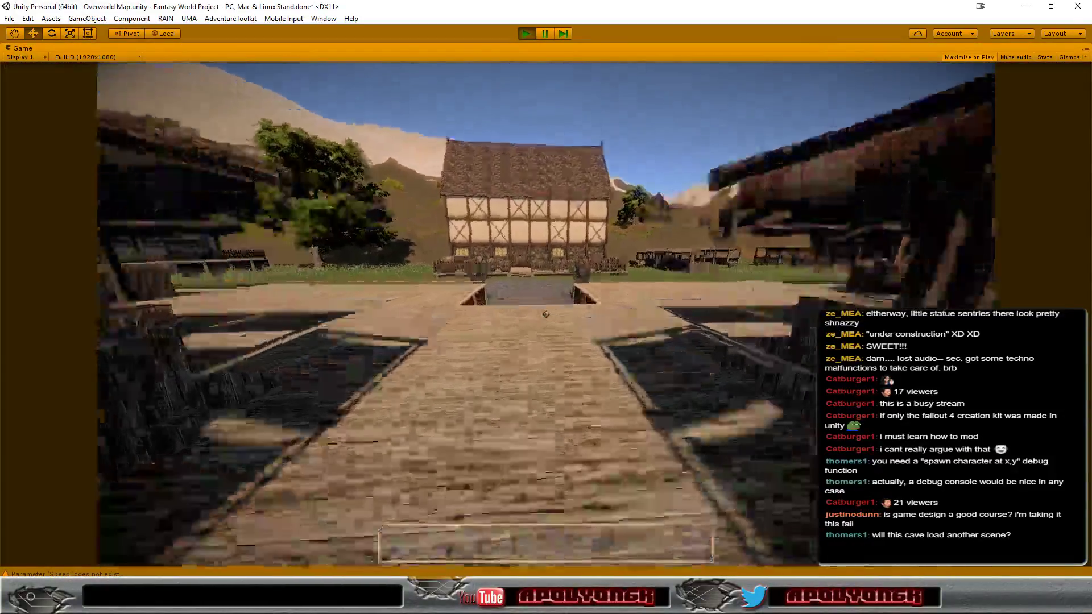
key(w)
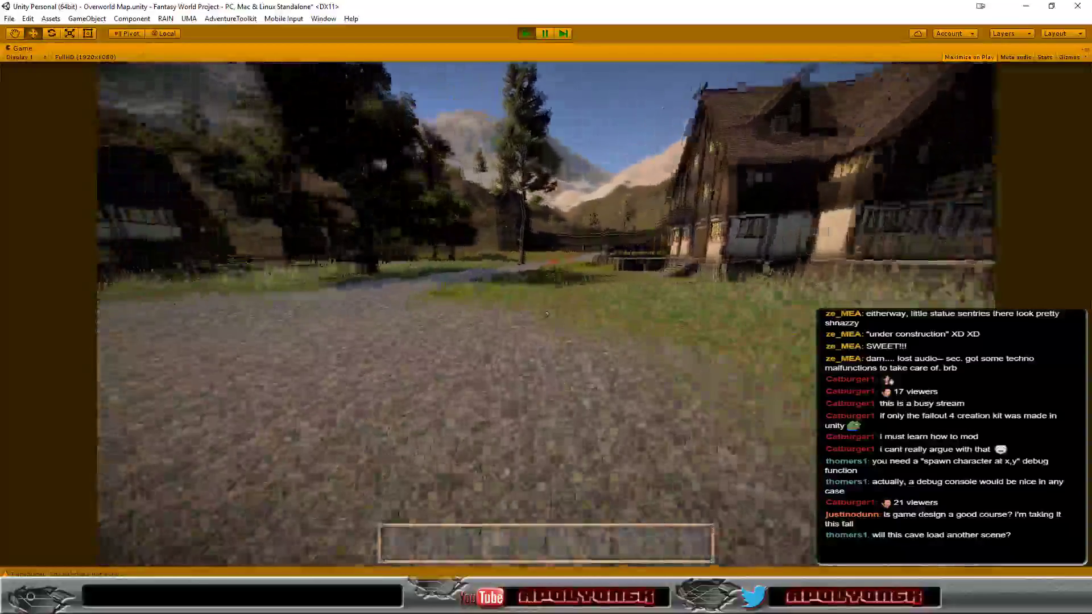
key(w)
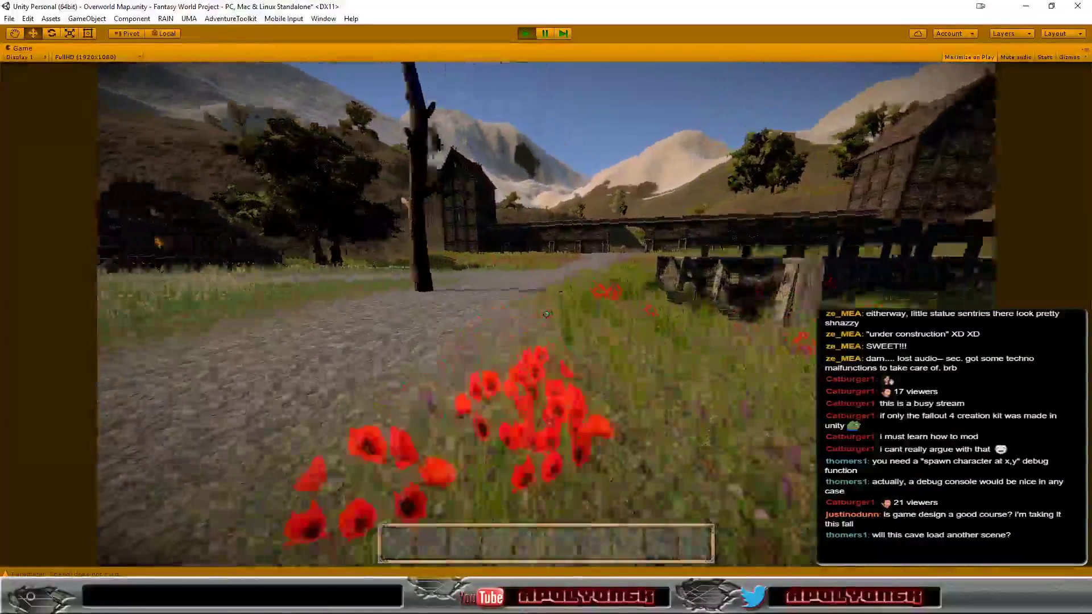
key(w)
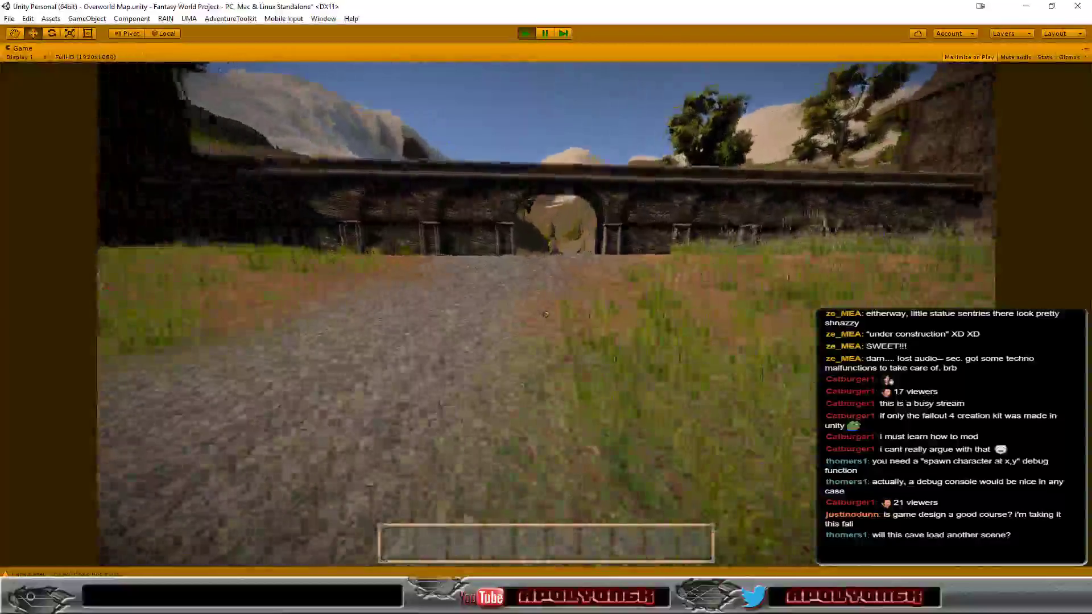
key(w)
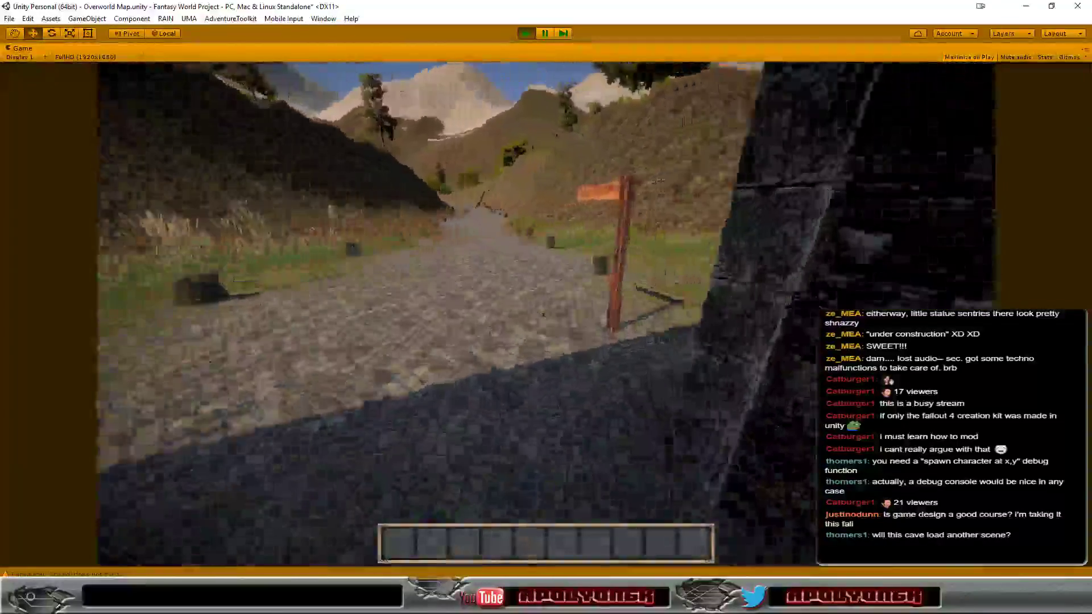
key(w)
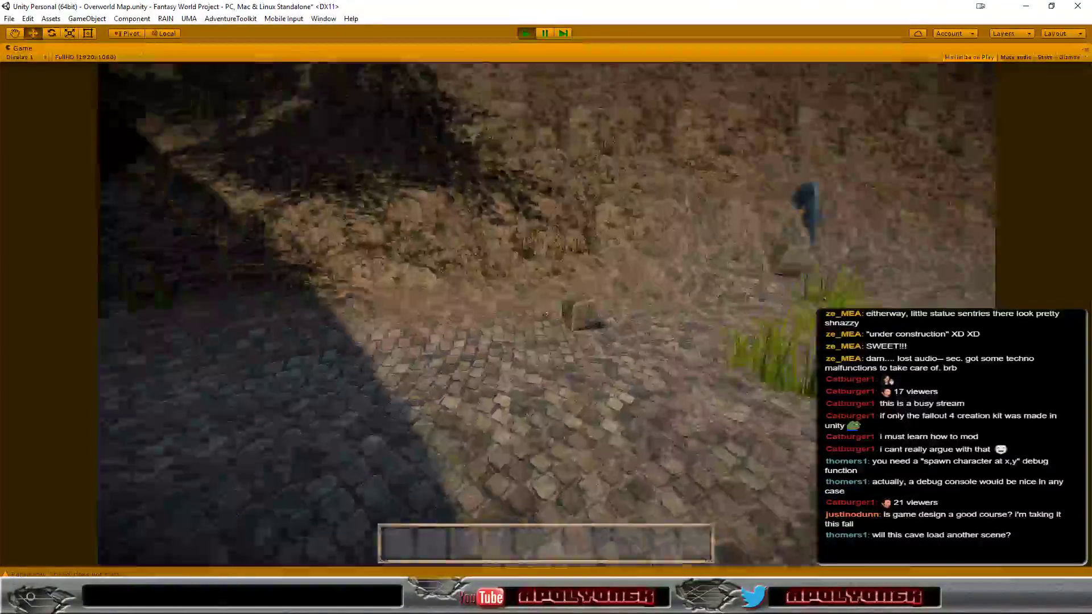
key(w)
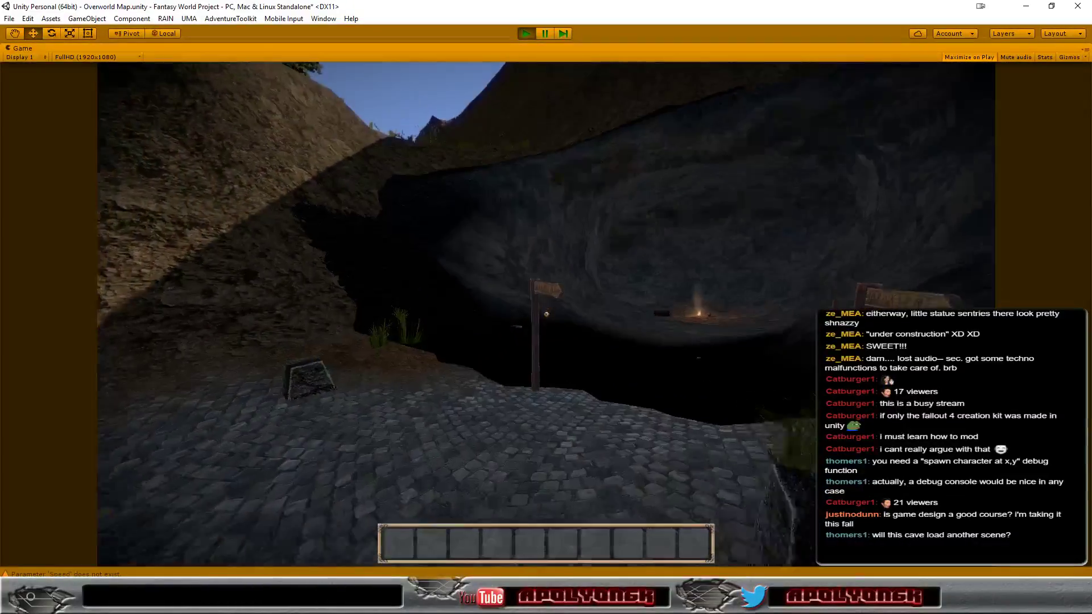
key(w)
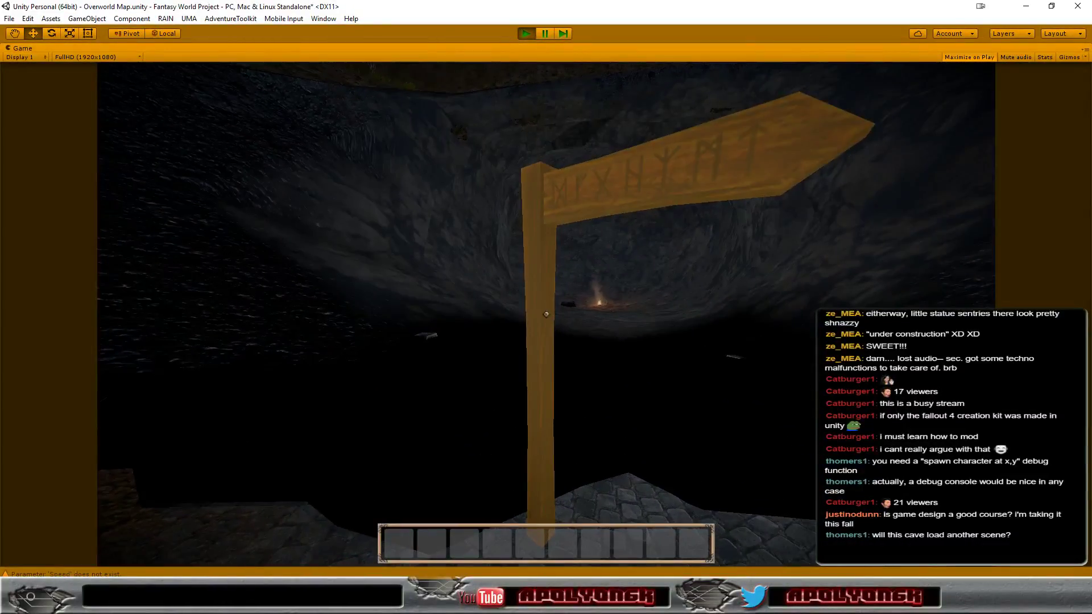
key(w)
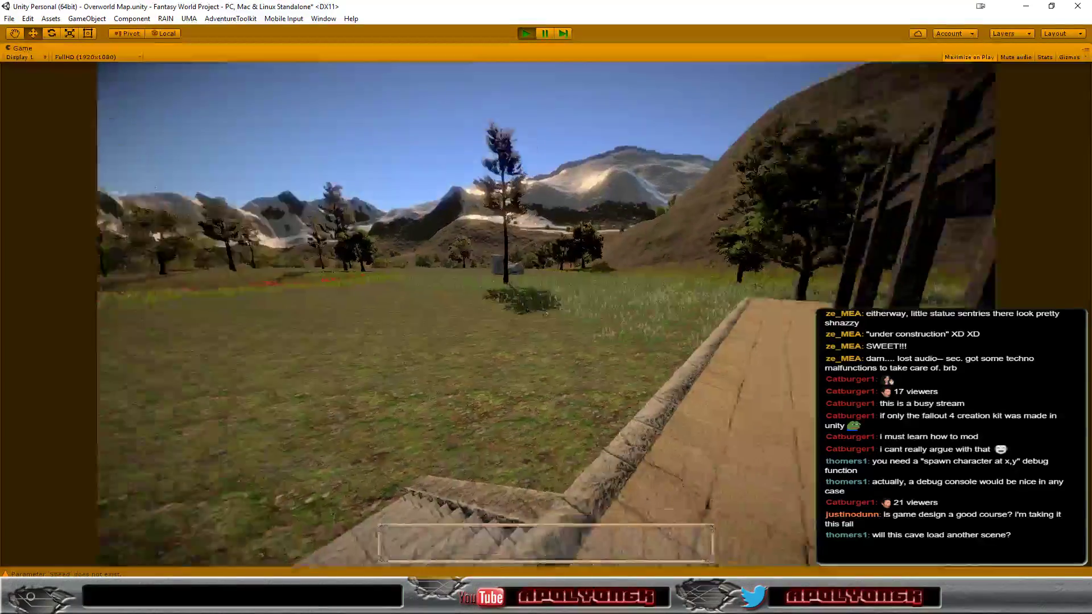
key(w)
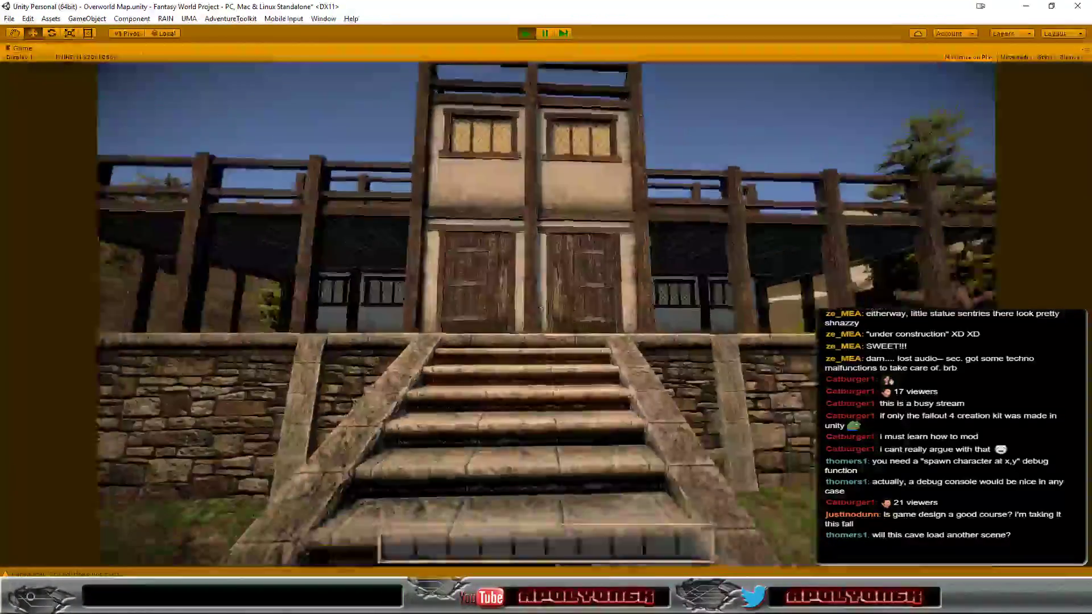
Pick up the key from the floor and move it from the inventory into the hotbar
key(w)
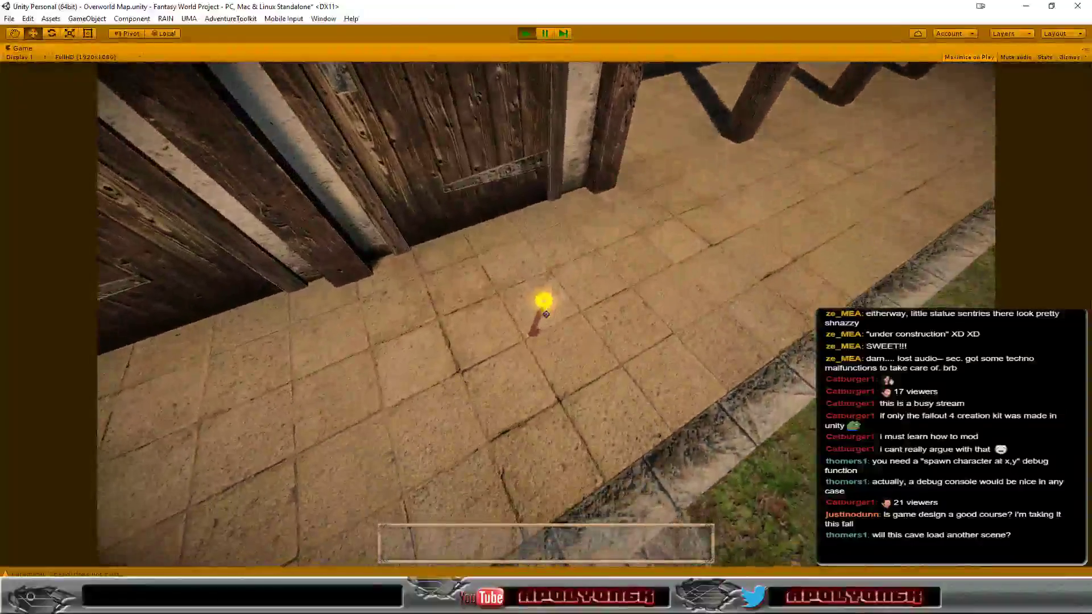
click(545, 307)
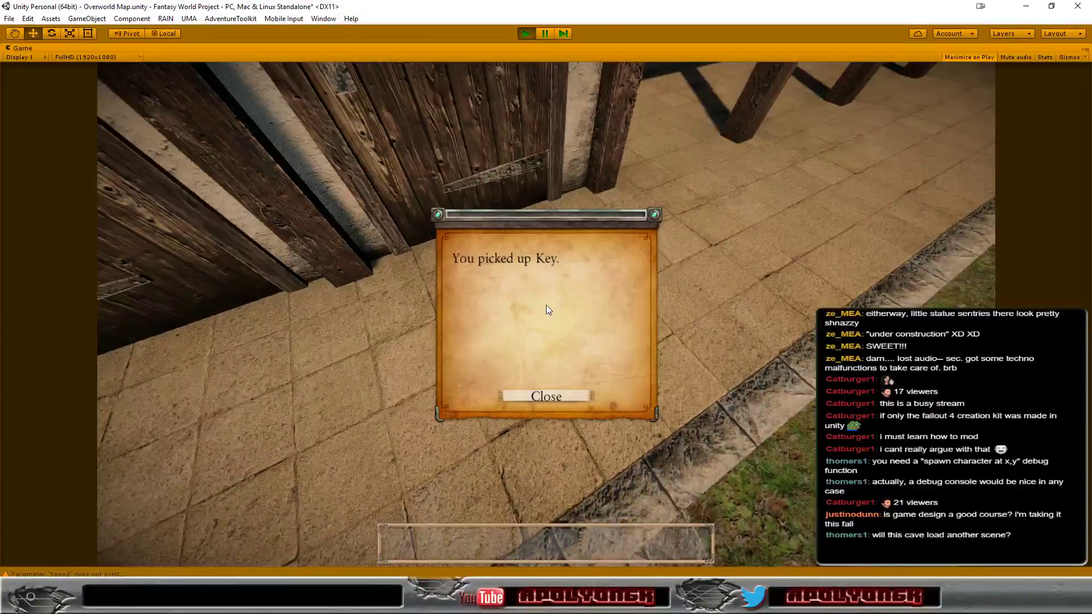
click(538, 398)
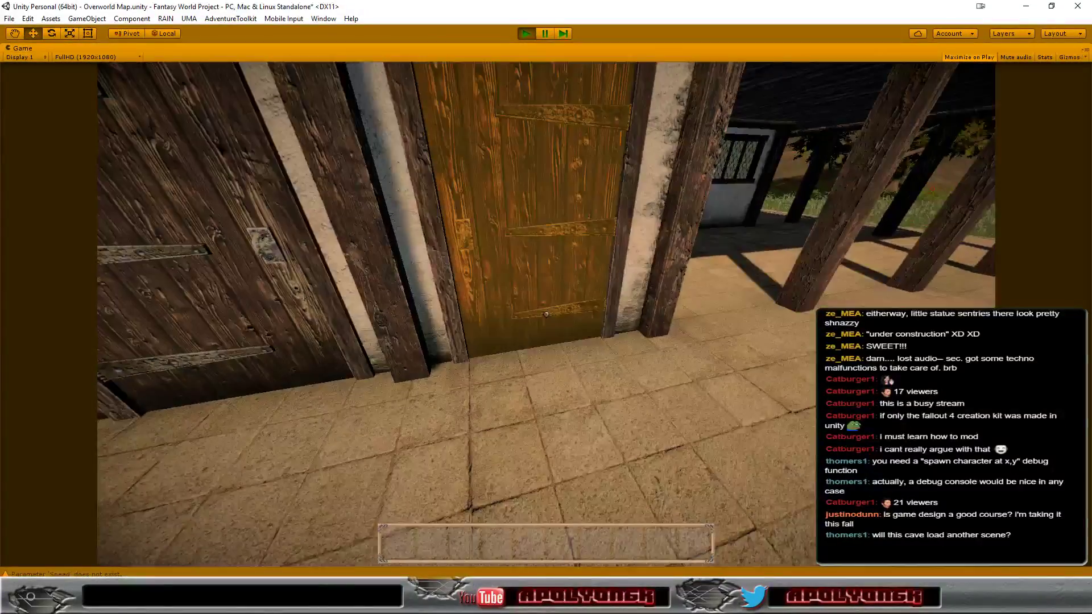
key(i)
drag(433, 258, 436, 356)
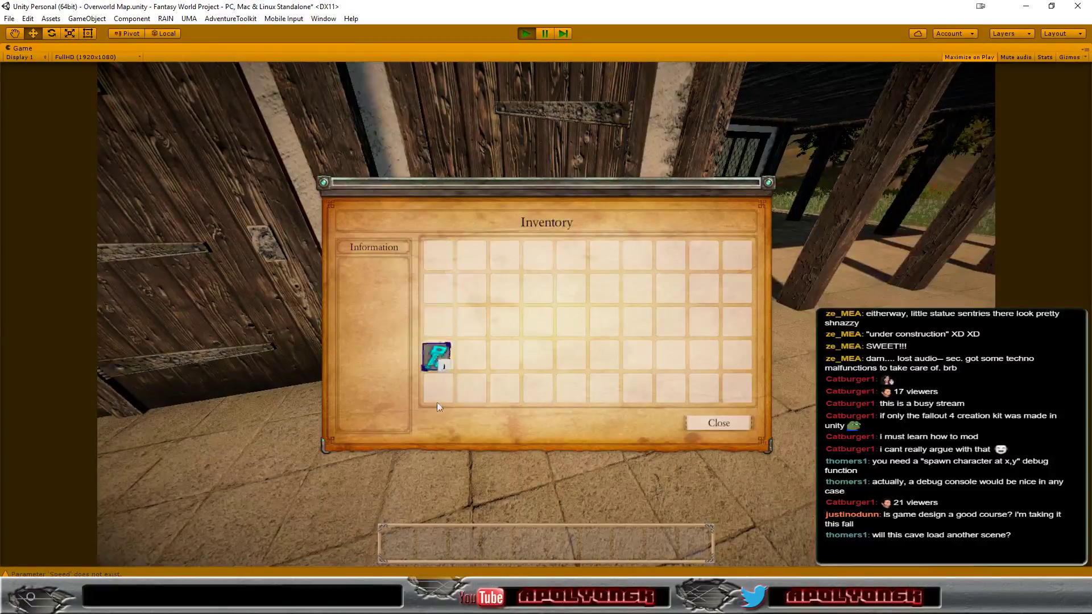
click(718, 423)
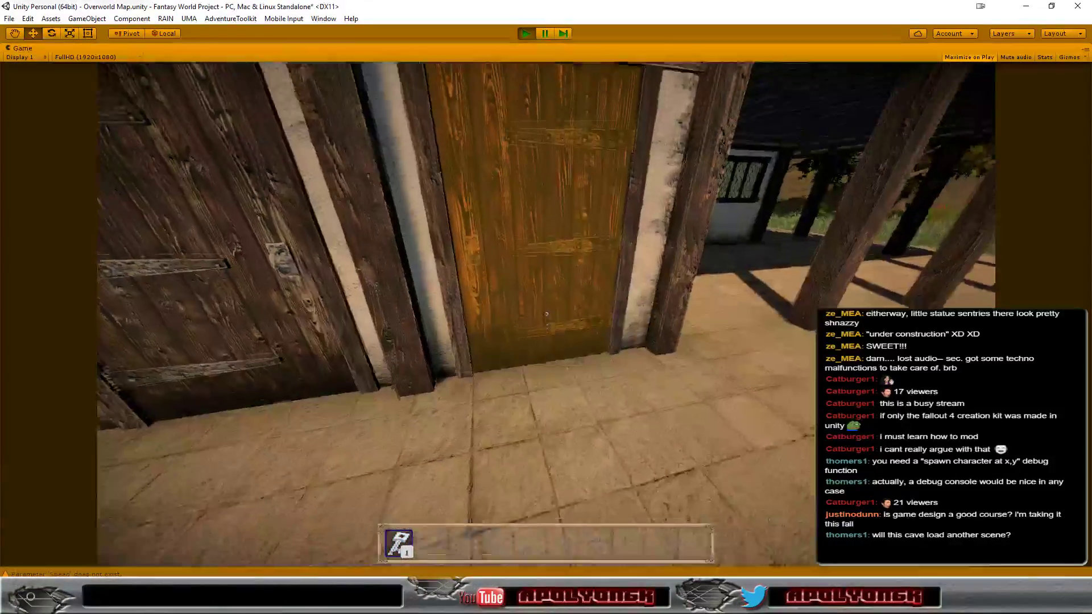
Unlock the locked brewery door with the key and go inside
click(546, 305)
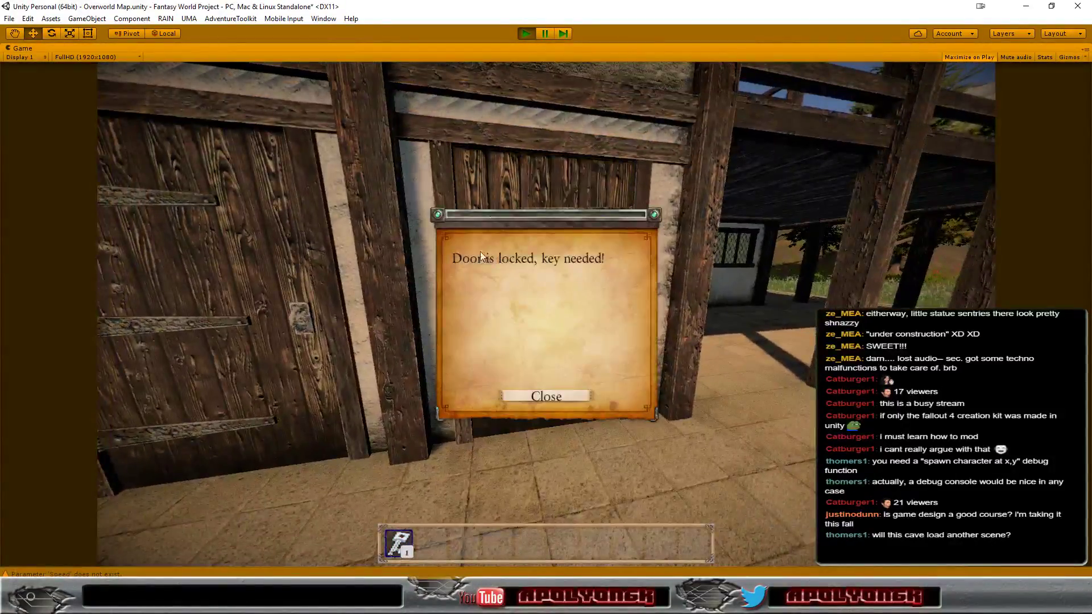
click(540, 399)
click(546, 304)
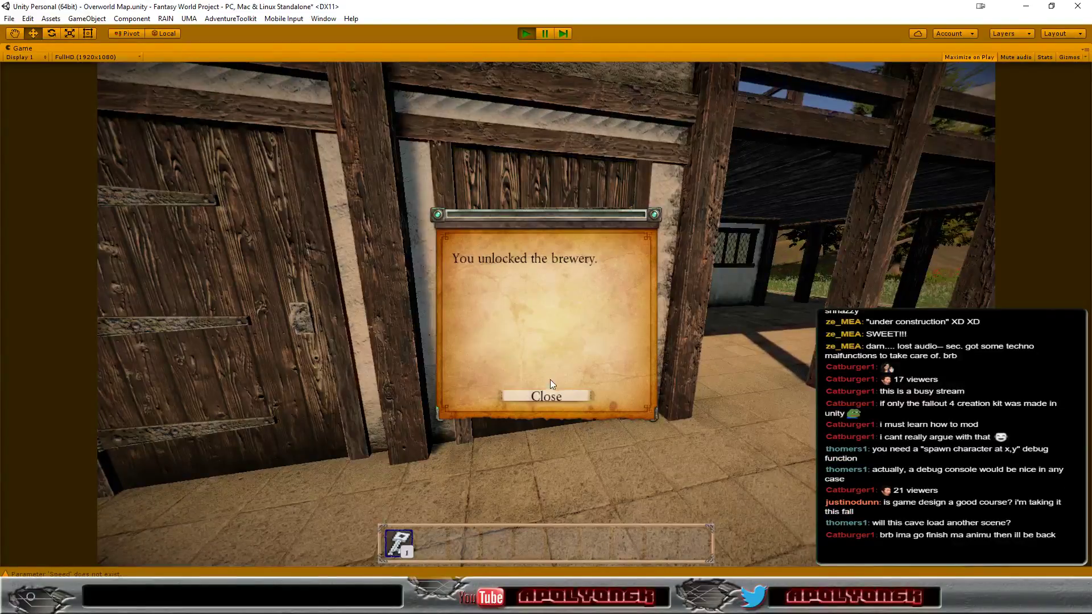
click(546, 396)
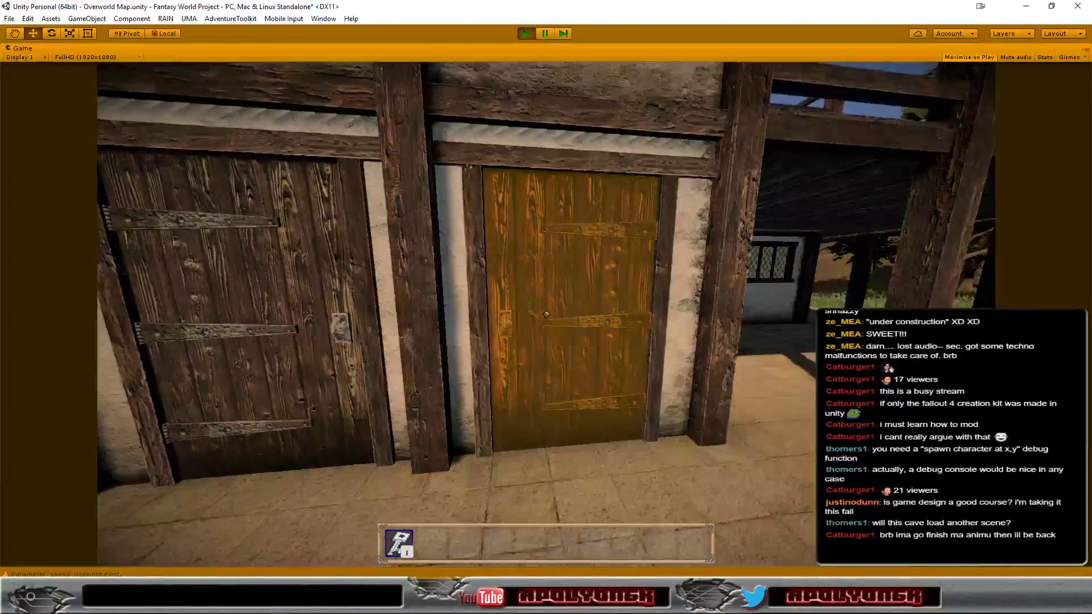
click(546, 314)
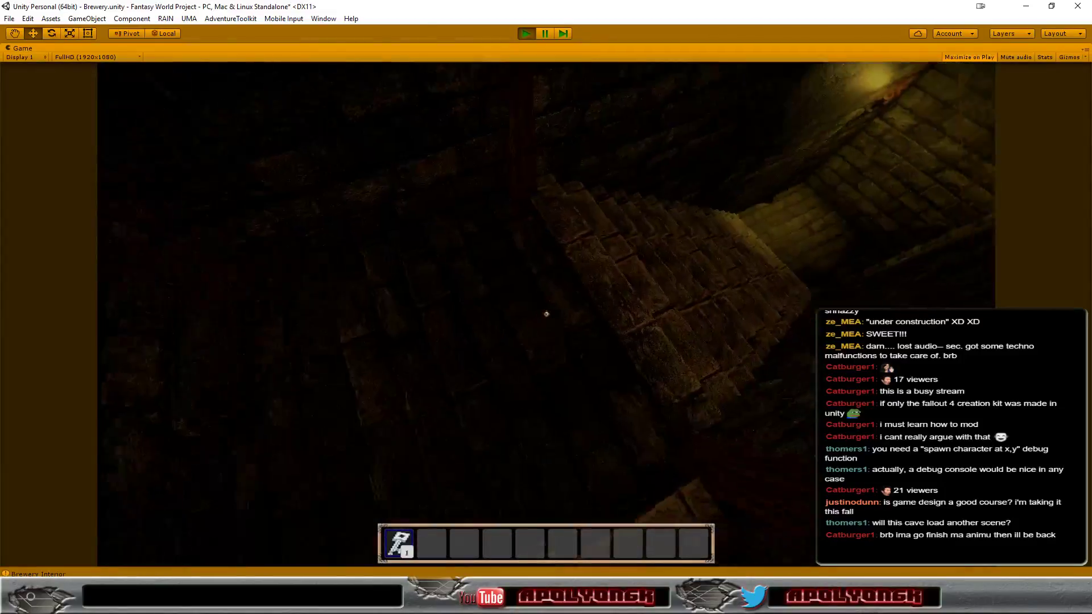
Descend the stairs and follow the barrel corridor and narrow stone passage into the torch-lit corridor
key(w)
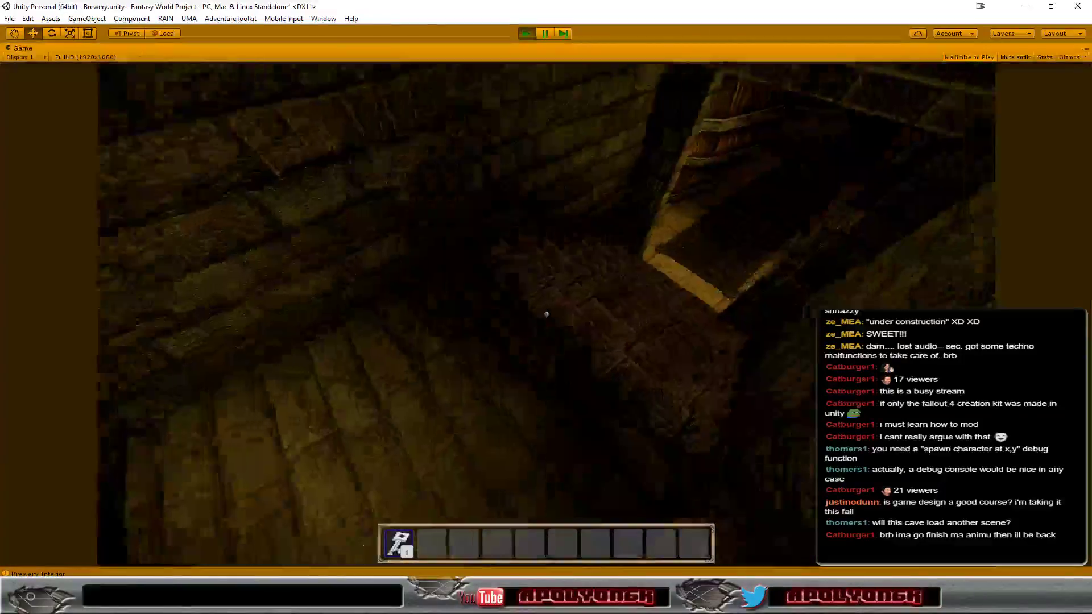
key(w)
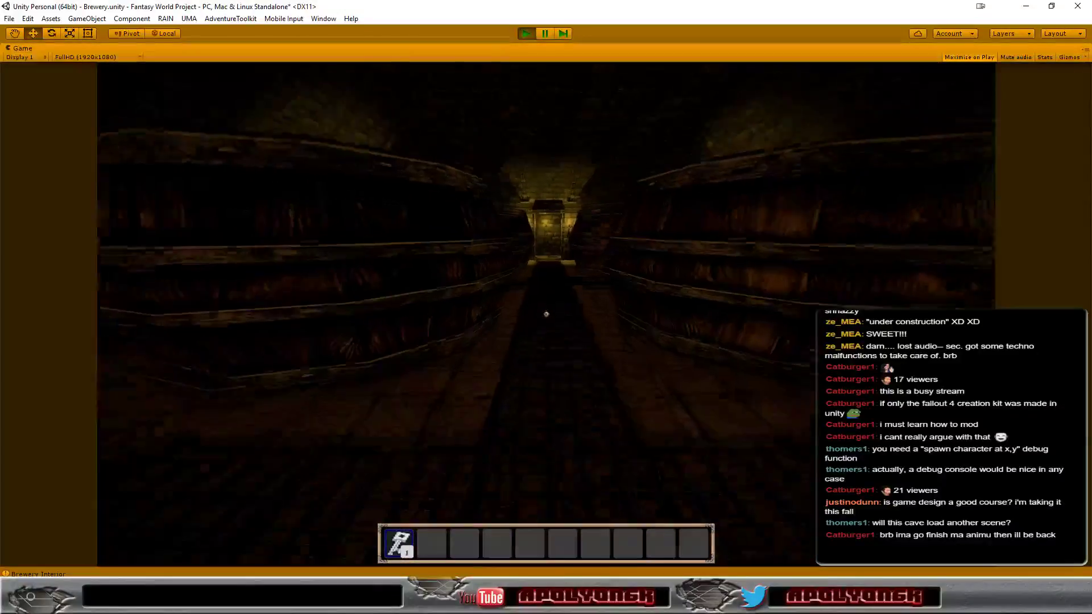
key(w)
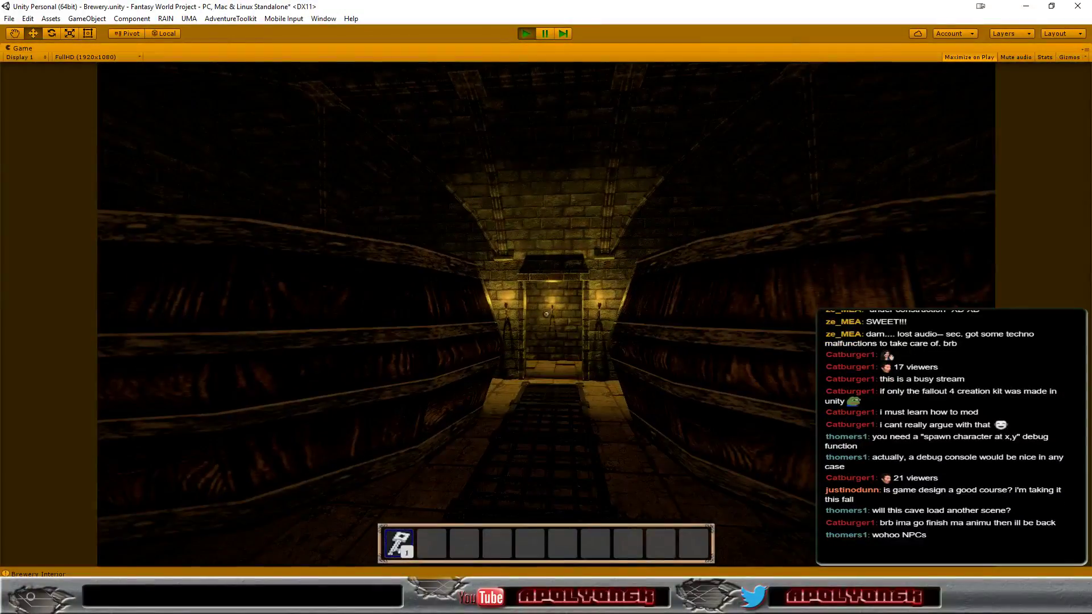
key(w)
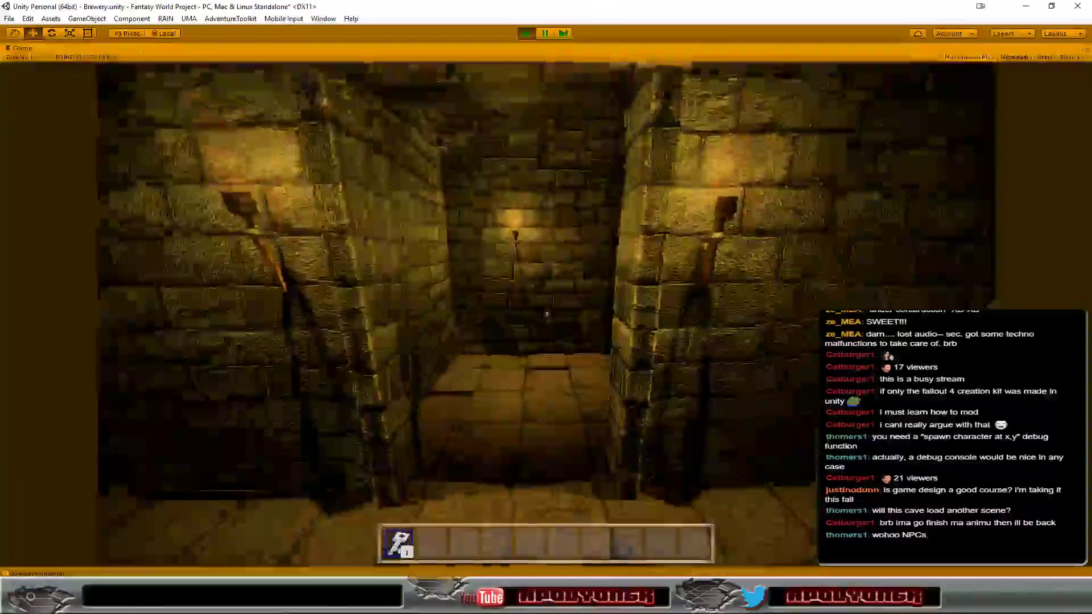
key(w)
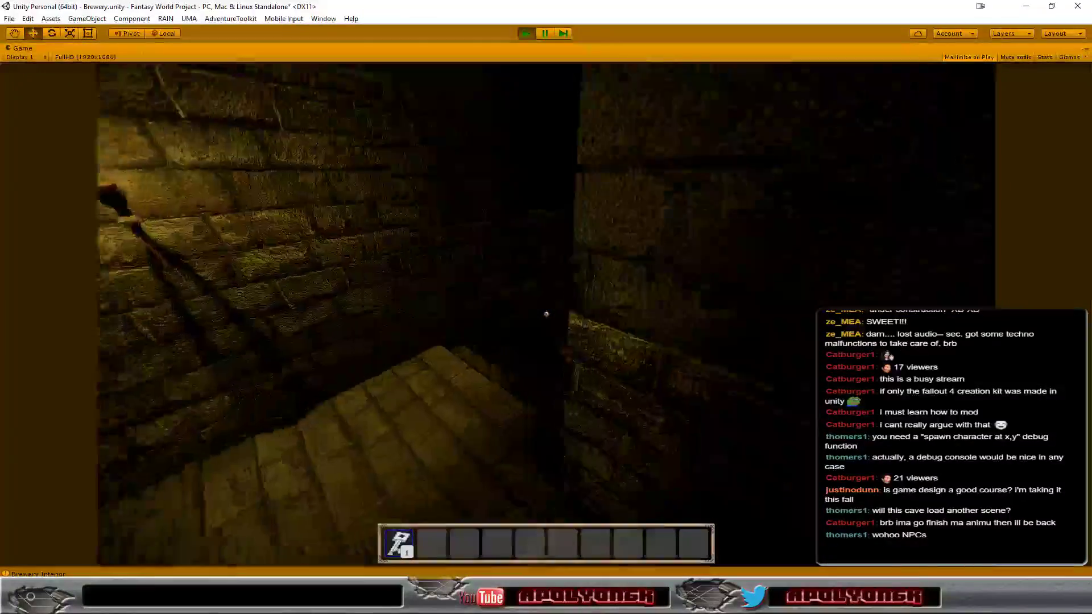
key(w)
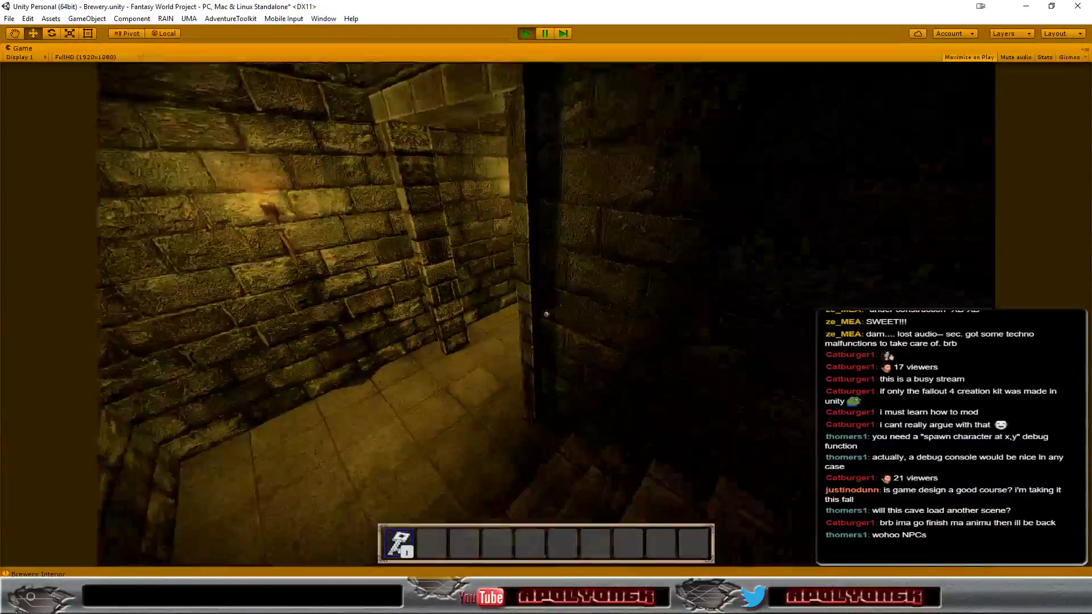
Look around the dark bookshelf room's candle-lit table, then walk up to the candelabra
key(w)
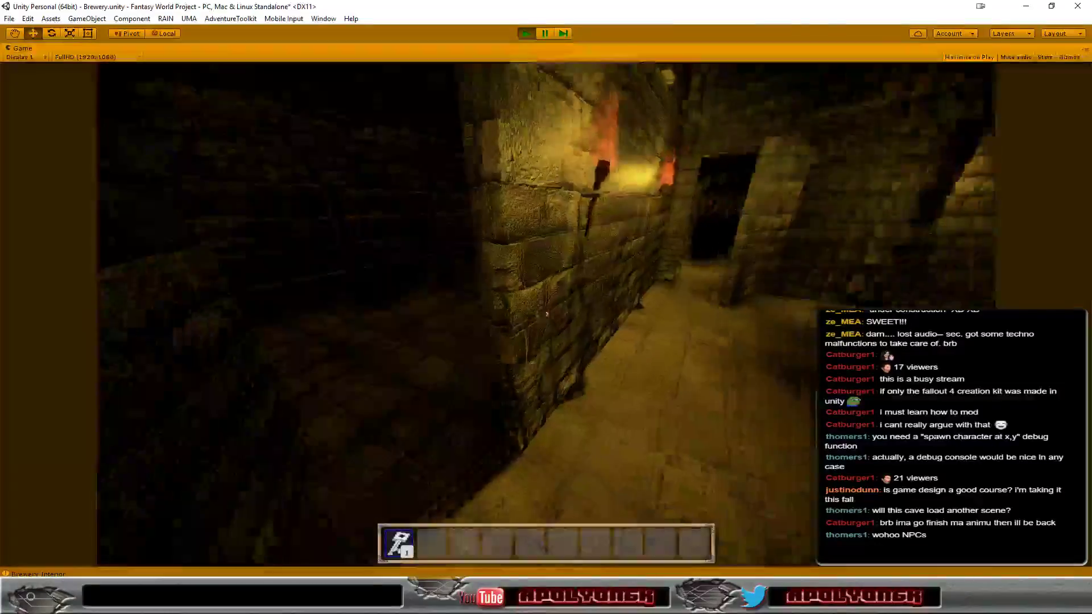
key(a)
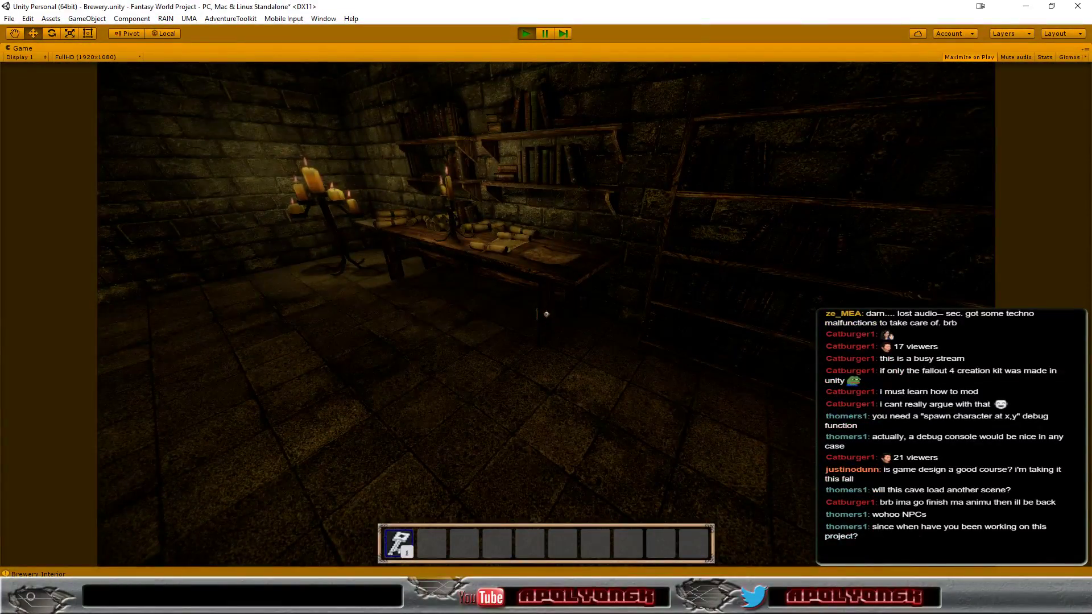
key(s)
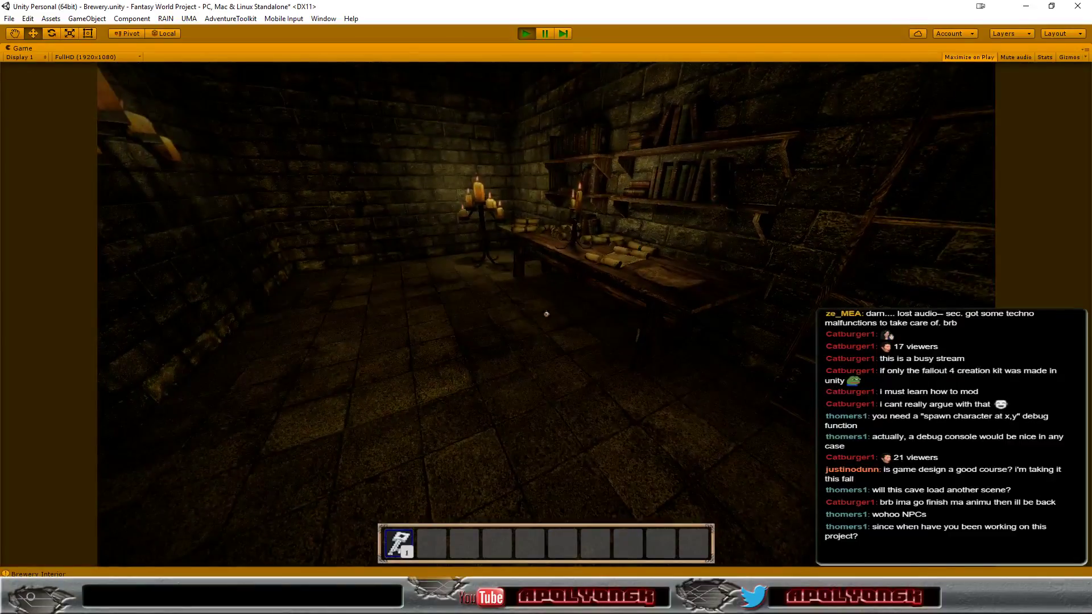
key(w)
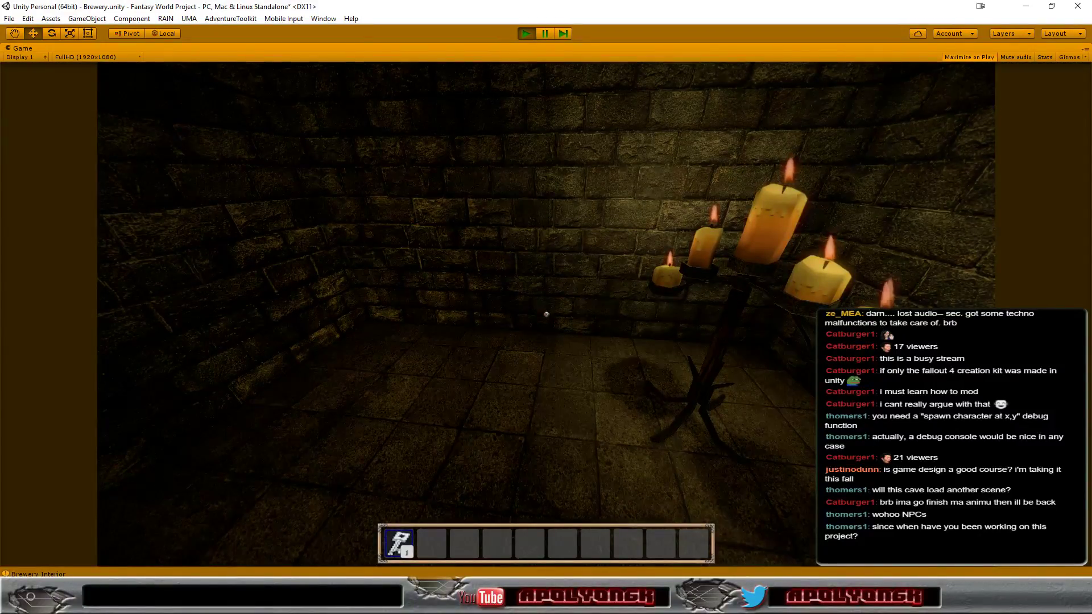
Go through the torch-lit brick corridor and dark passage deep into the stalagmite cave
key(w)
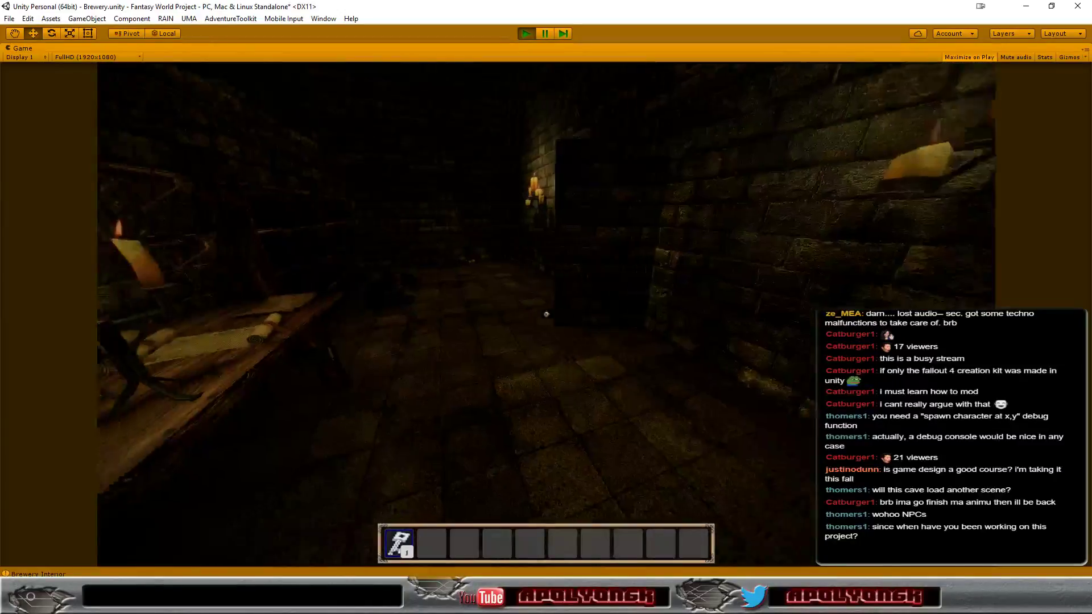
key(w)
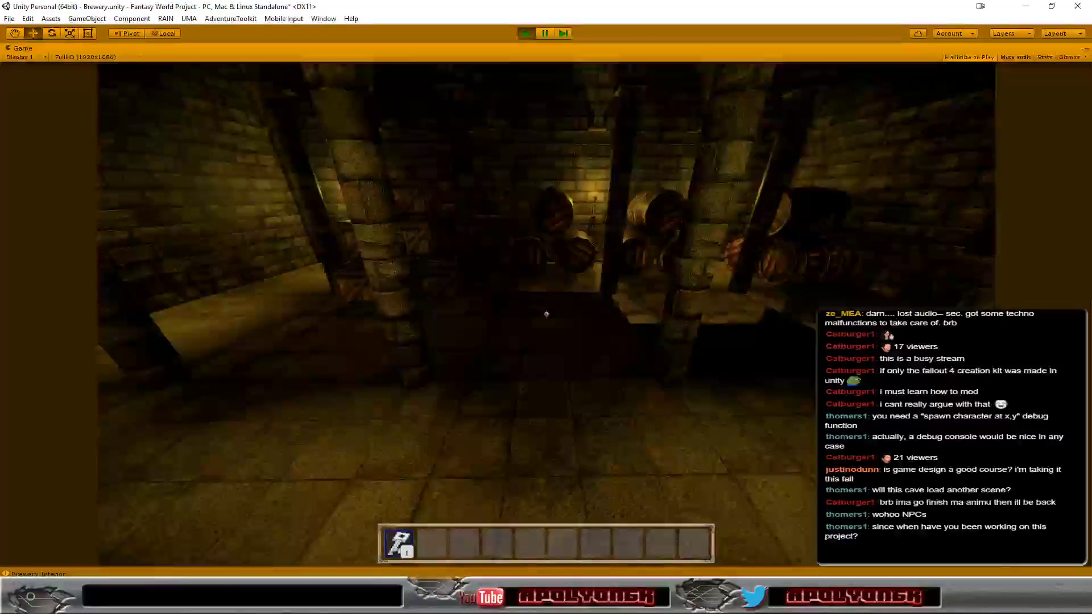
key(w)
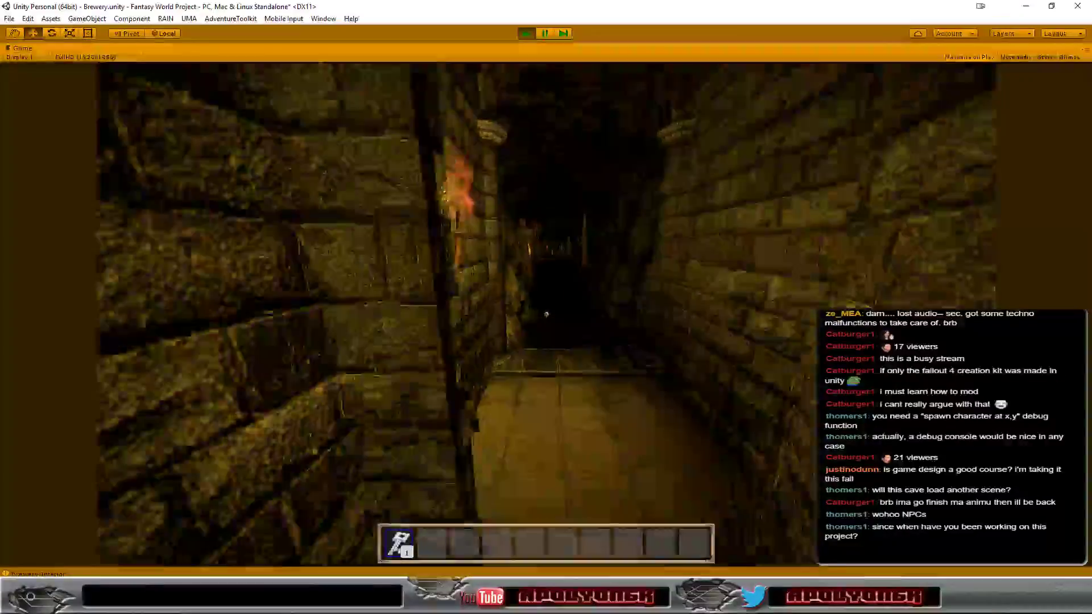
key(w)
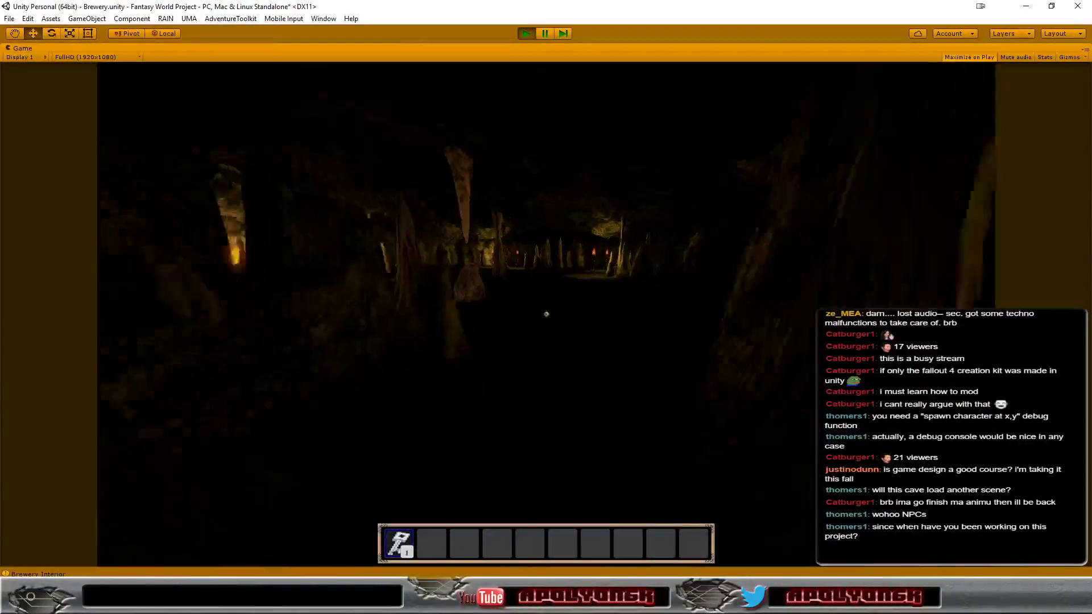
key(w)
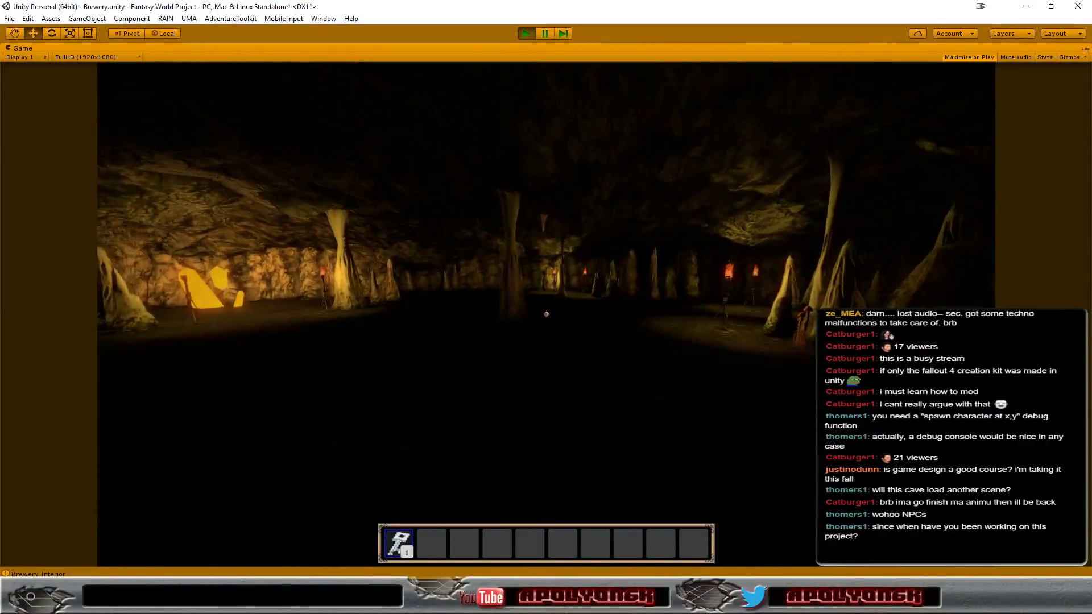
key(w)
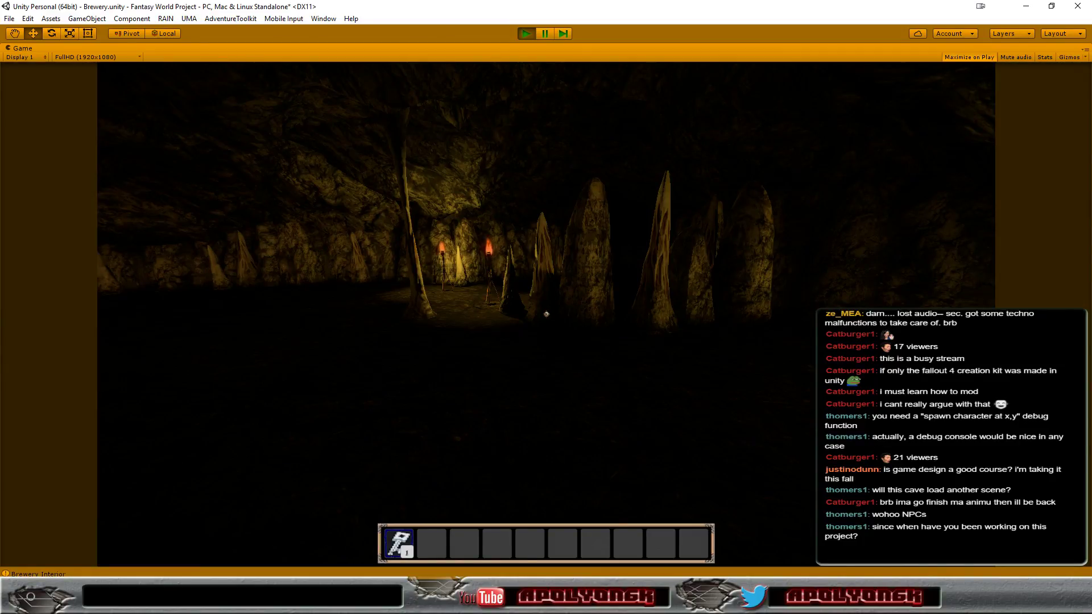
Pass the torches and yellow crystals, then cross the barrel cellar to the stone staircase
key(w)
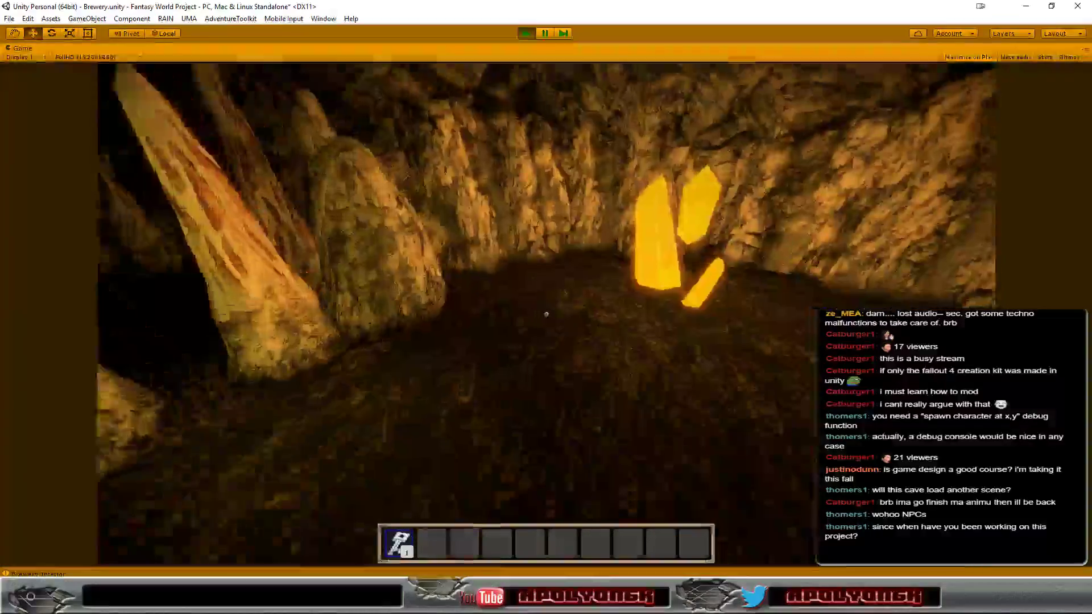
key(w)
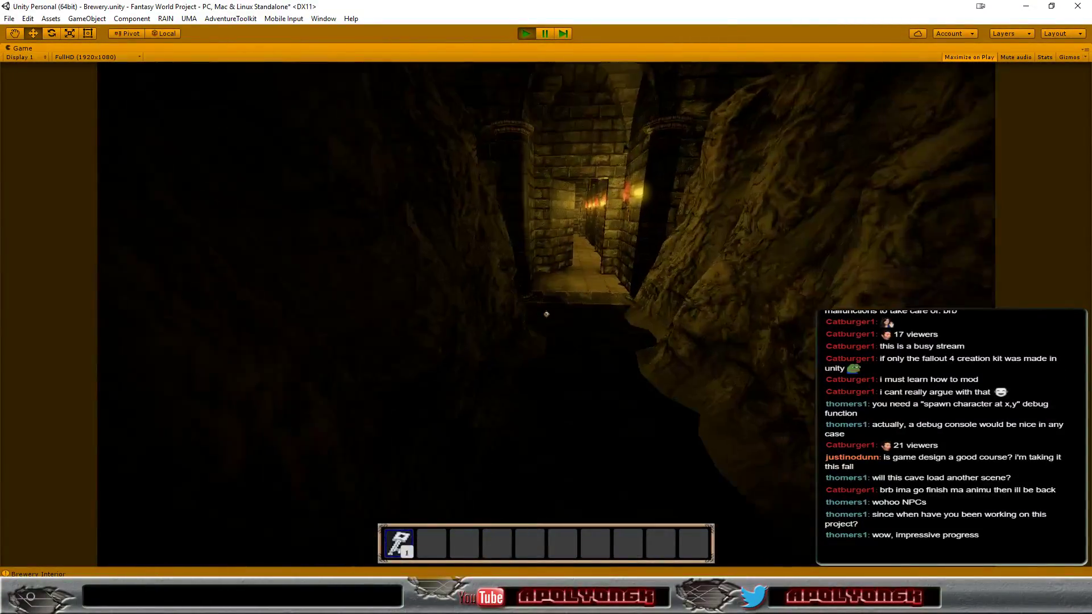
key(w)
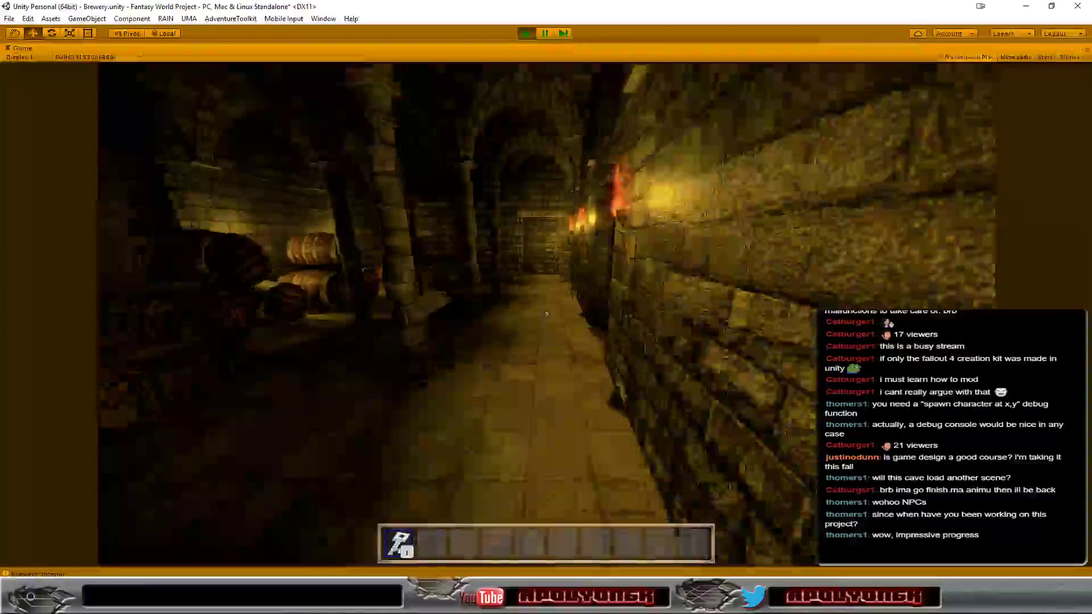
key(w)
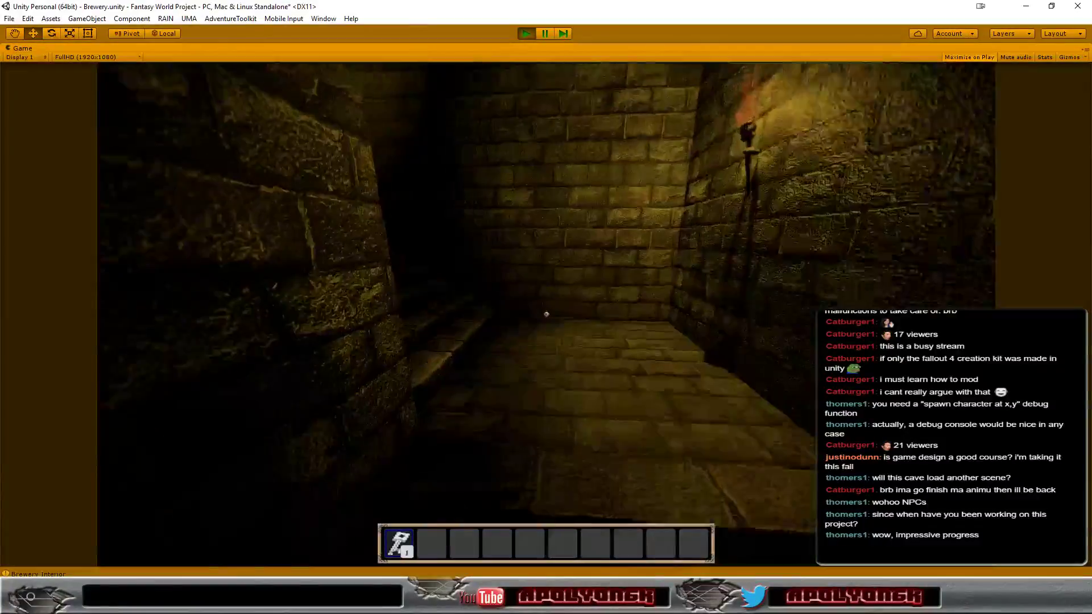
key(w)
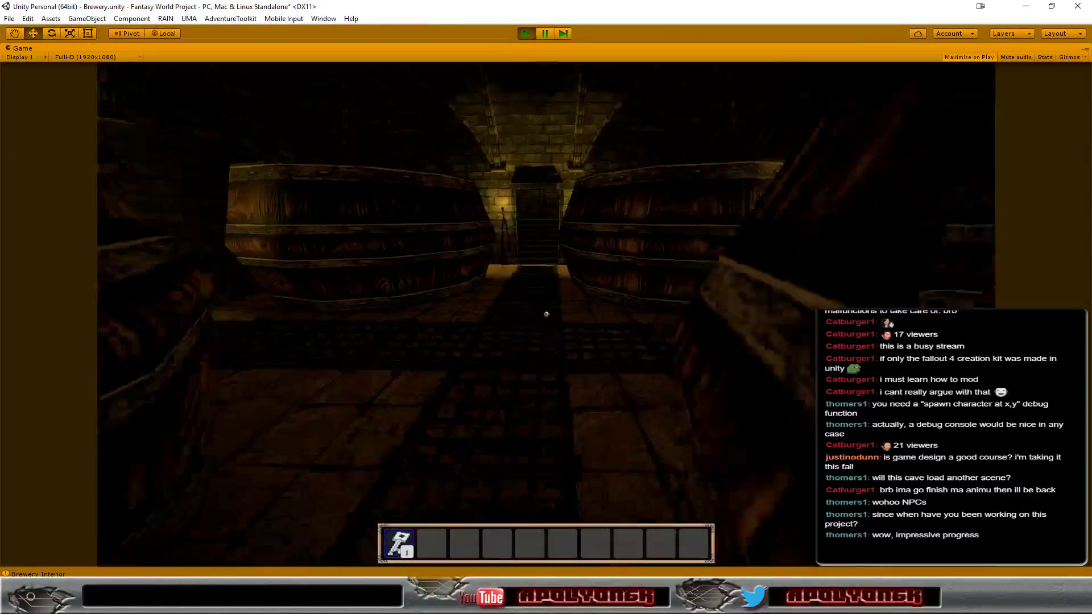
key(w)
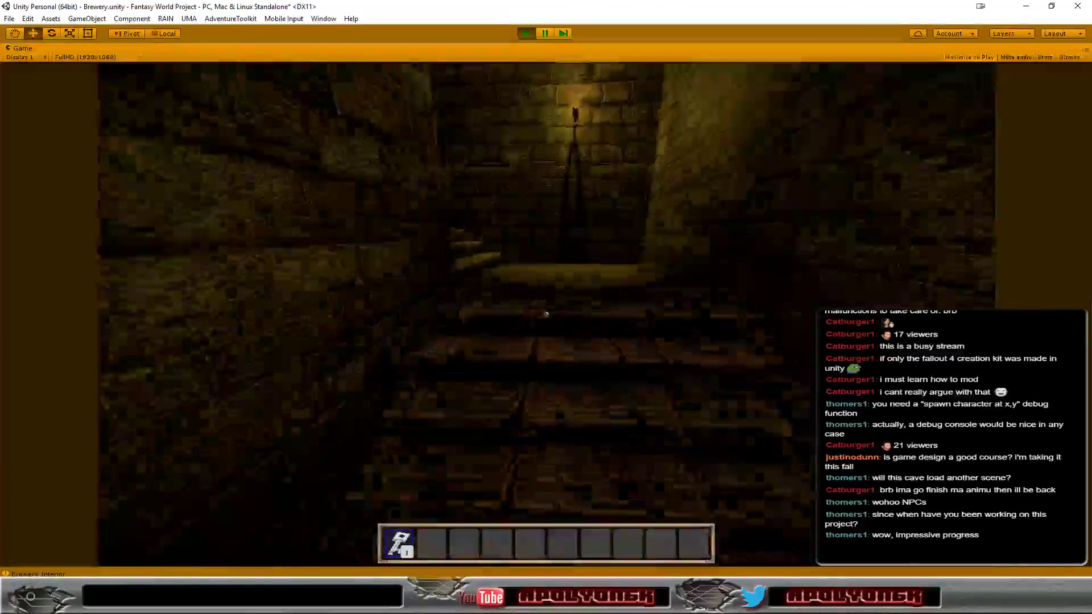
Walk to the door ahead, open it, and step into the room
key(w)
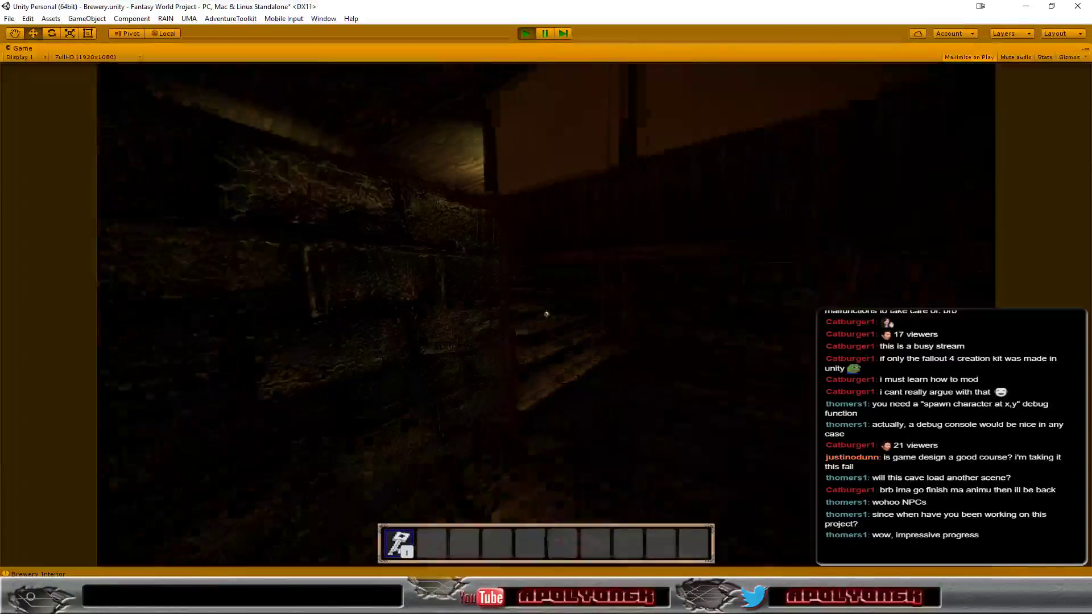
key(w)
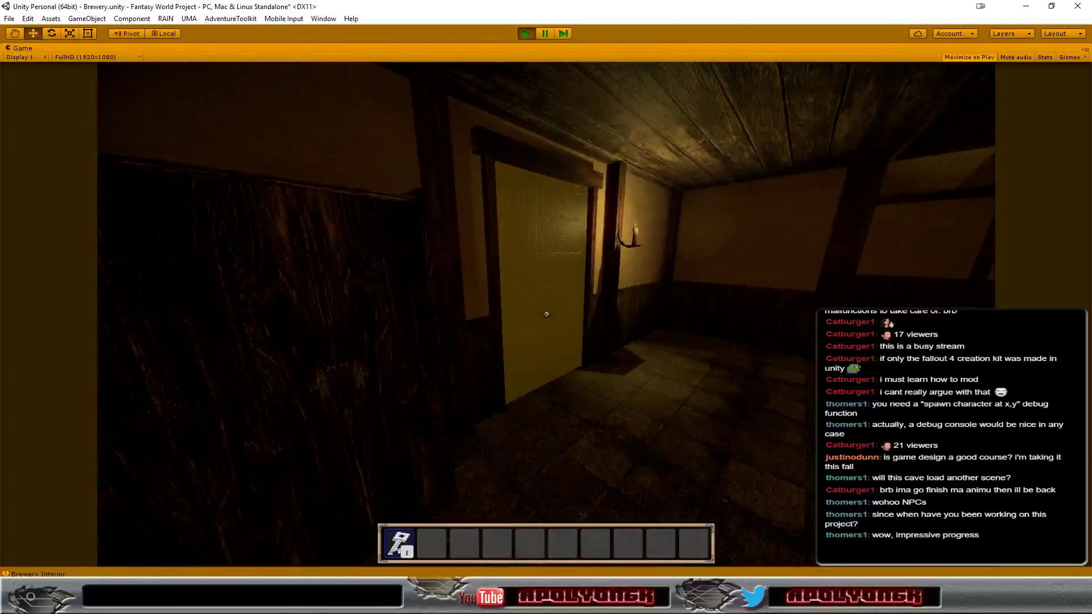
click(546, 314)
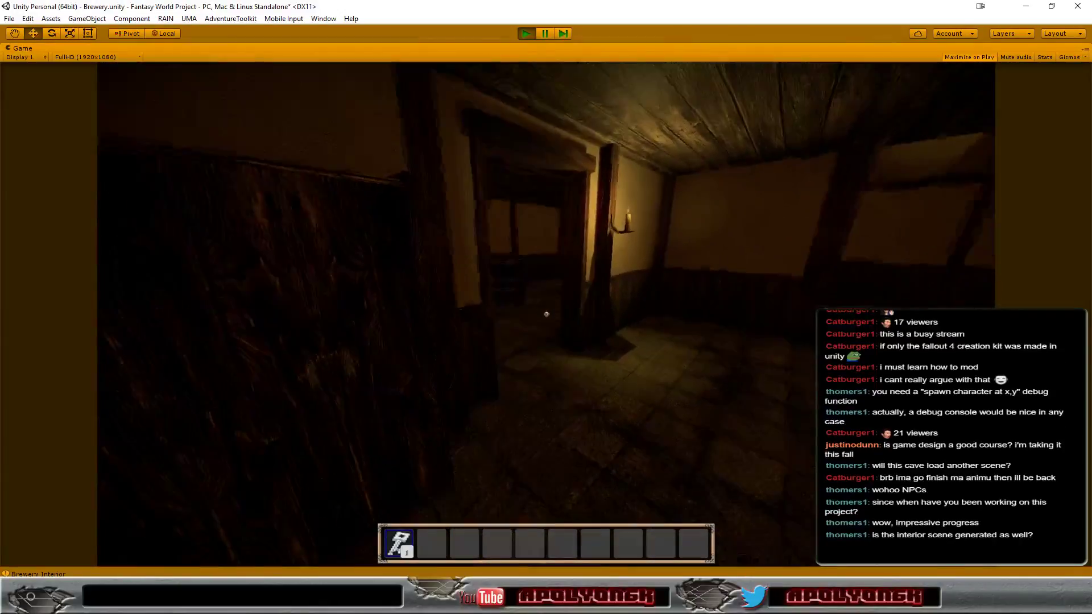
key(w)
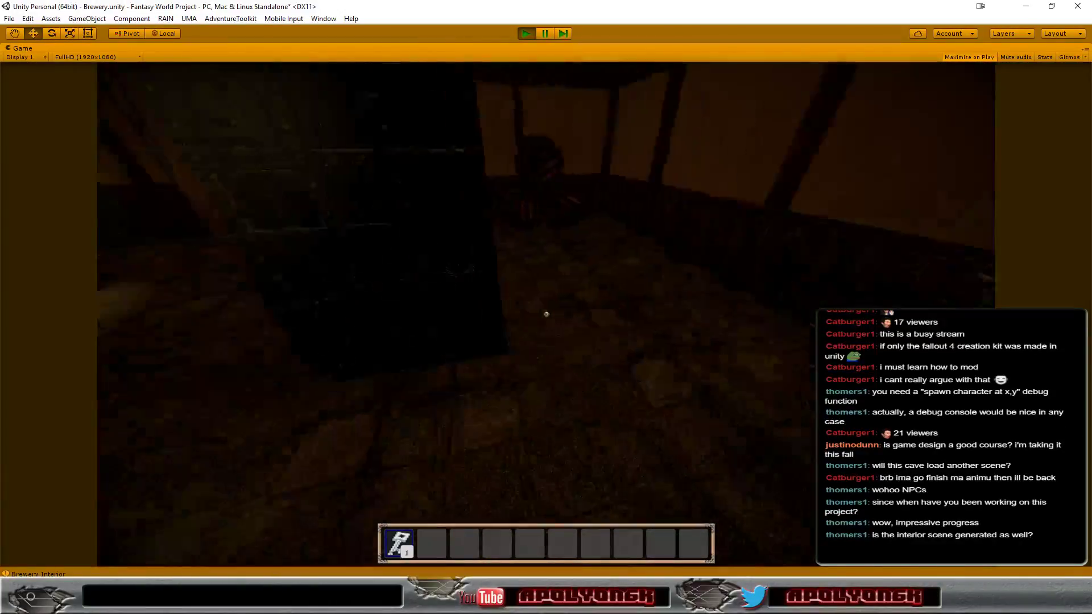
Cross the lit rooms into the chandelier tavern hall and head for the far wooden door
key(w)
key(w)
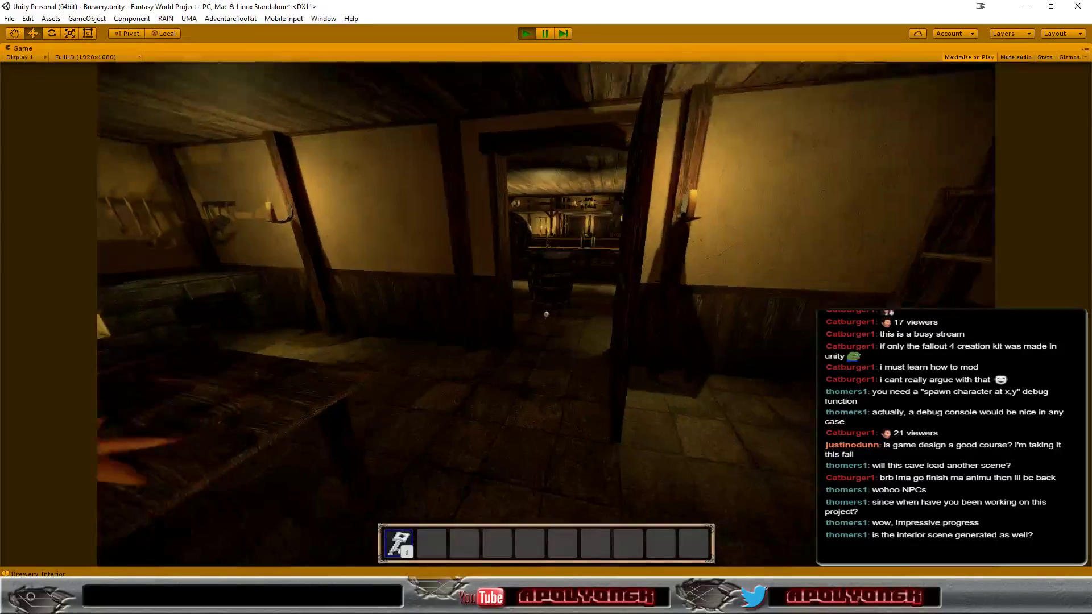
key(w)
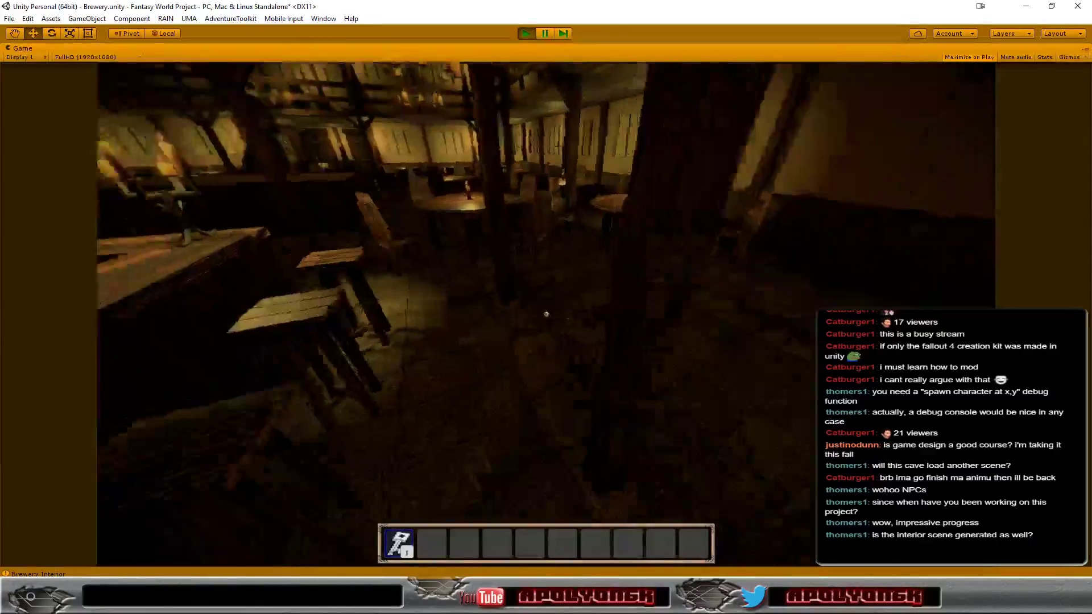
key(w)
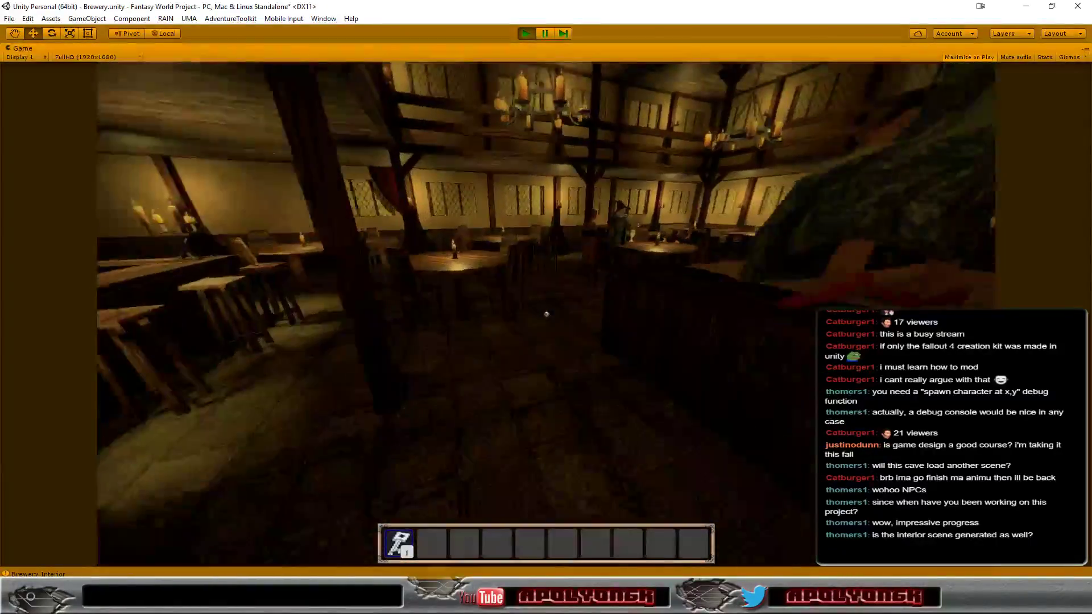
key(w)
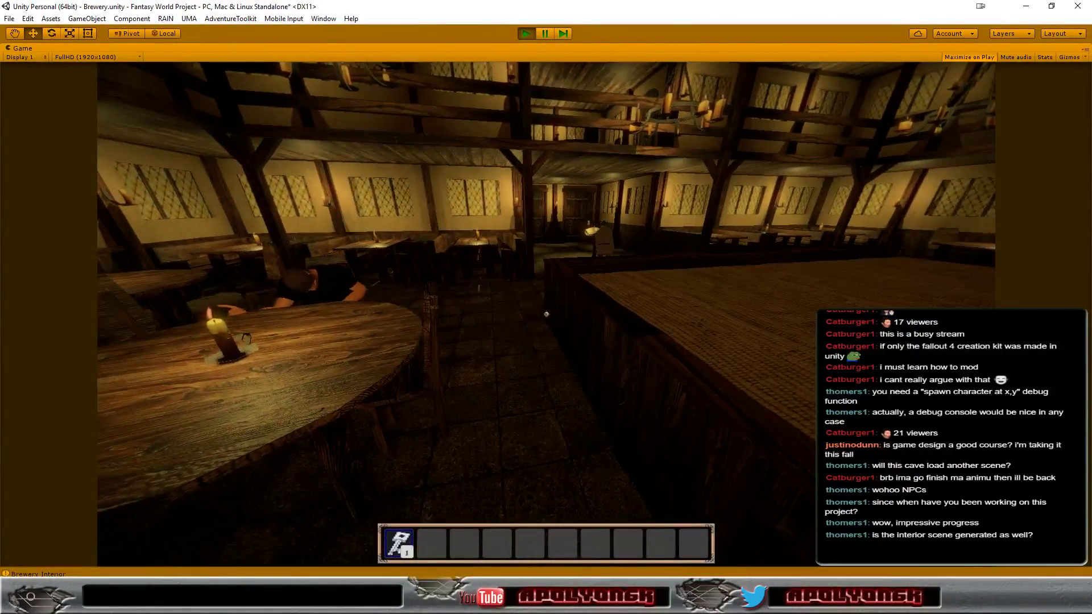
key(w)
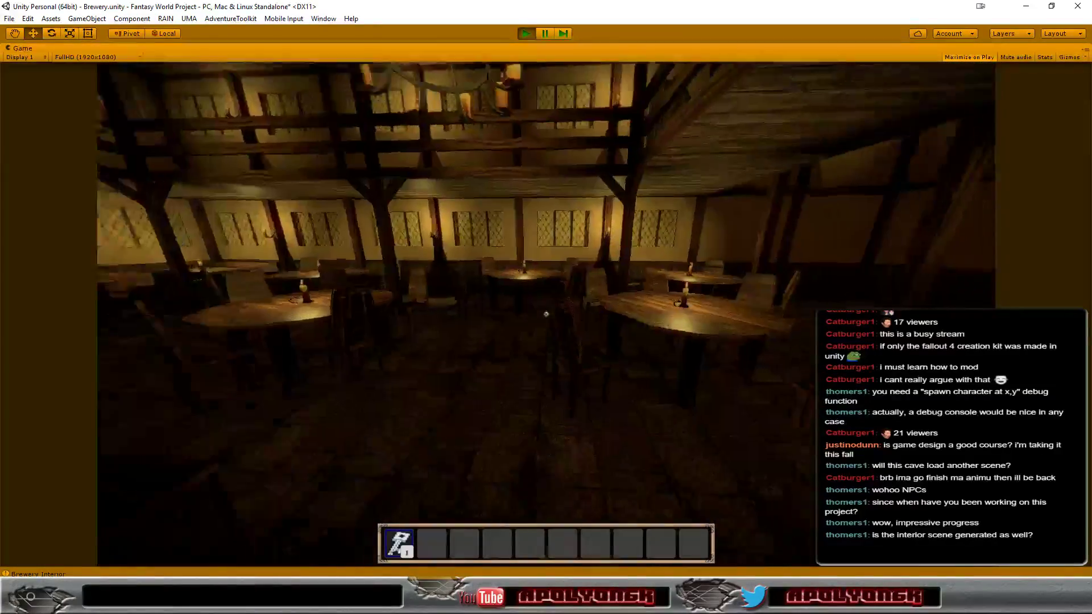
key(w)
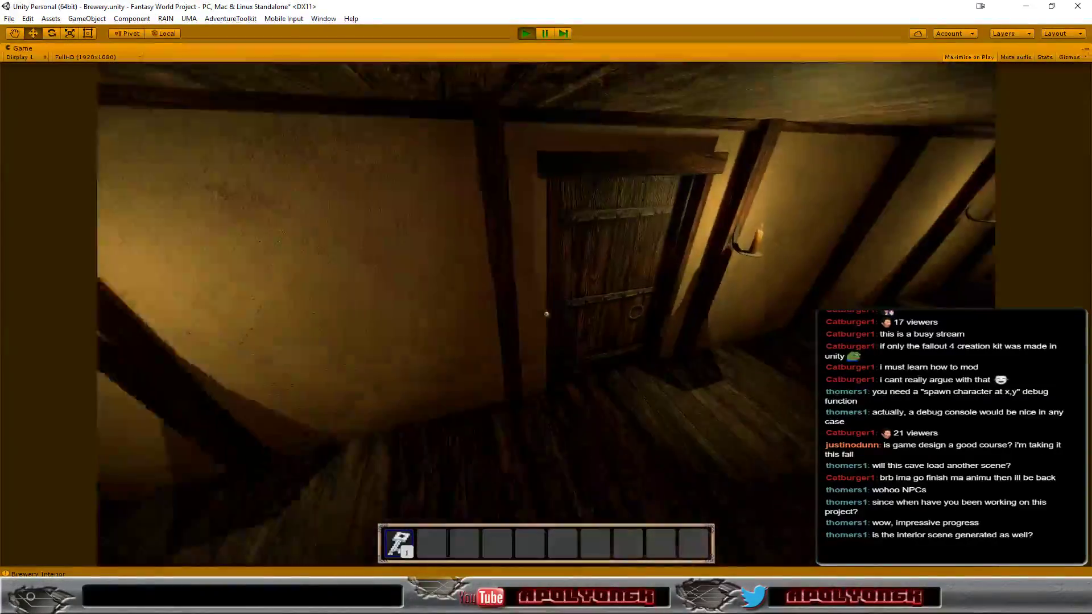